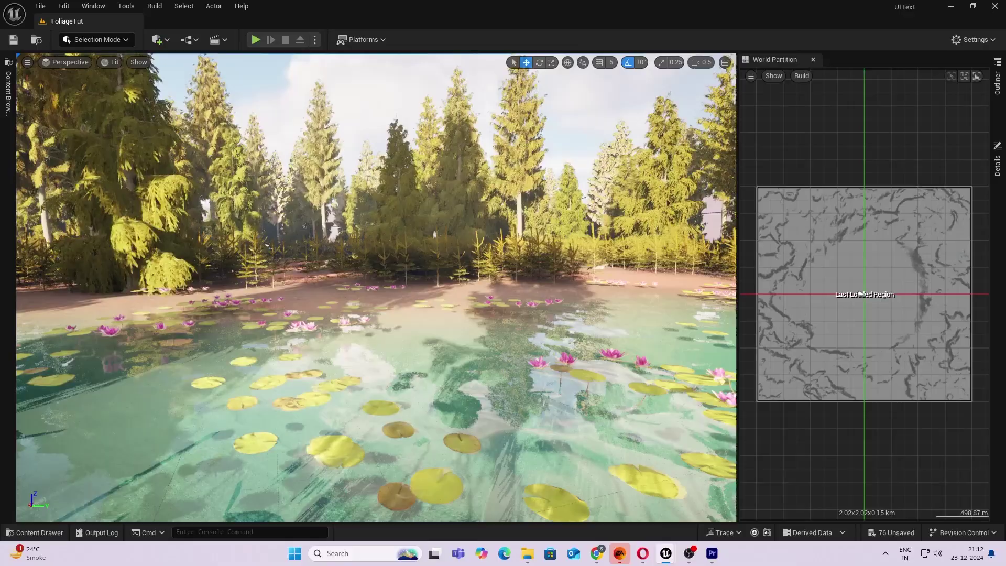
- Examine the finished lake with water lilies and the generated forest with its paths and rocks
{"action": "right_click_drag", "start_coordinate": [419, 271], "coordinate": [523, 270]}
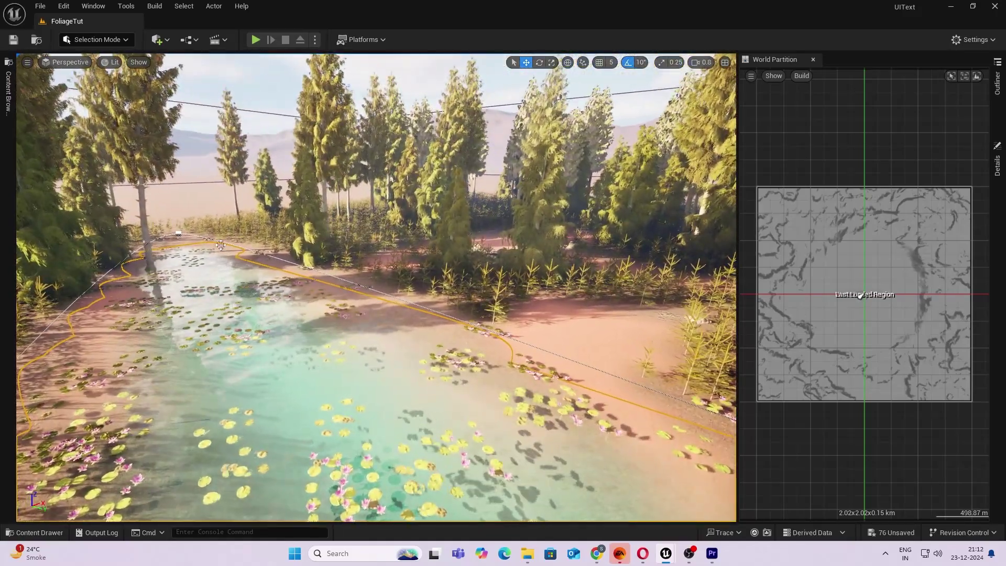
{"action": "left_click", "coordinate": [178, 231]}
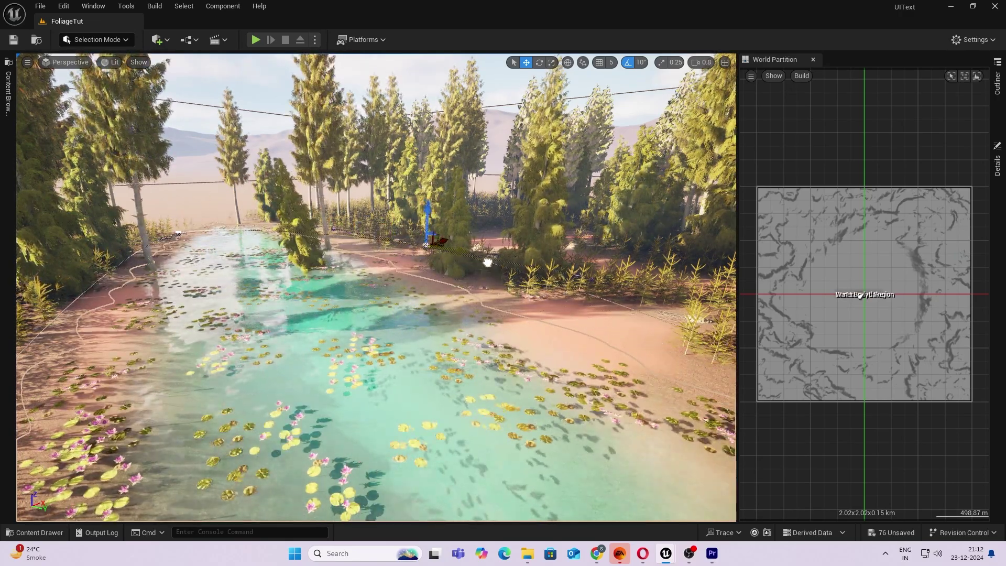
{"action": "left_click_drag", "start_coordinate": [488, 262], "coordinate": [494, 266]}
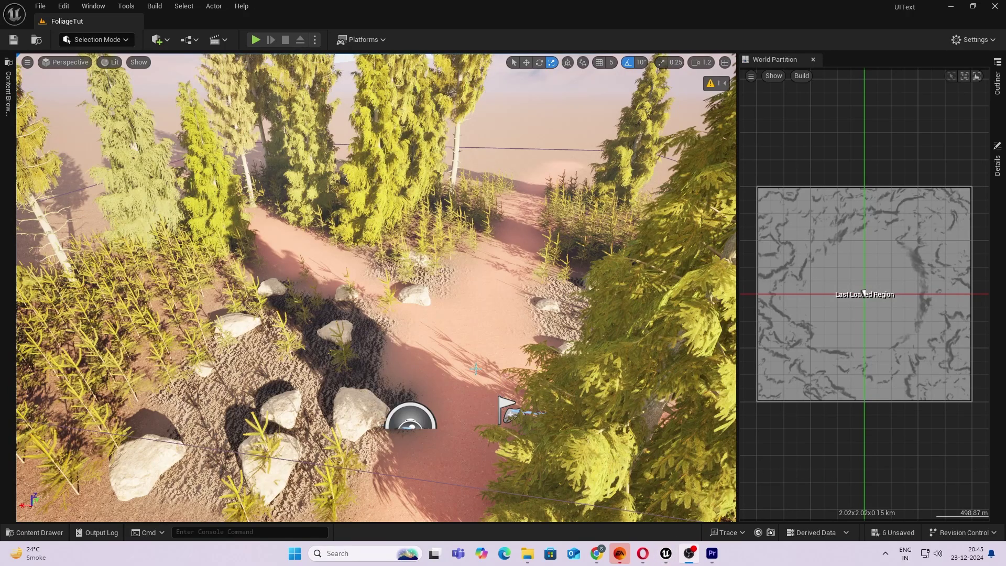
{"action": "mouse_move", "coordinate": [449, 351]}
{"action": "right_mouse_down"}
{"action": "mouse_move", "coordinate": [397, 332]}
{"action": "mouse_move", "coordinate": [463, 352]}
{"action": "right_mouse_up"}
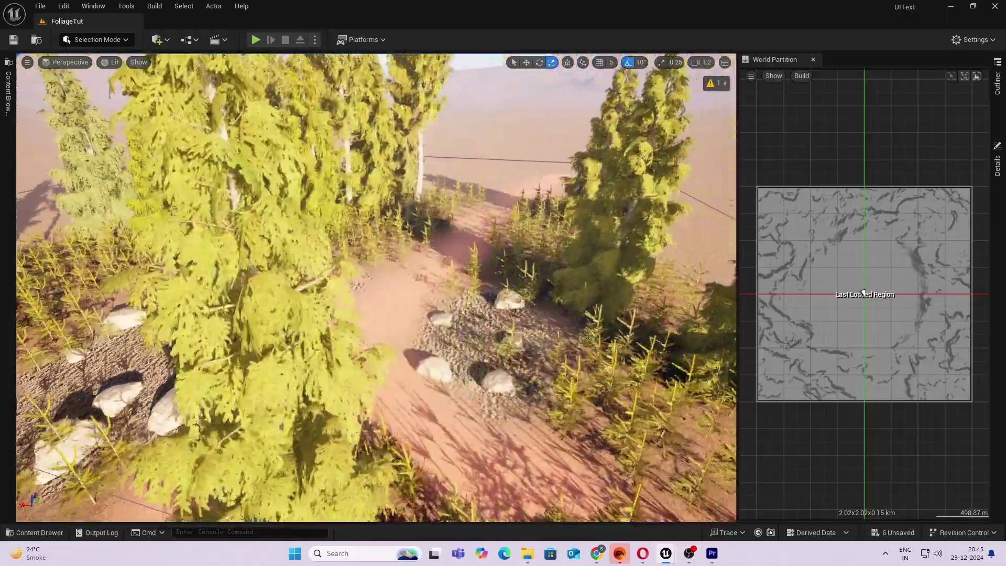
{"action": "double_click", "coordinate": [863, 294]}
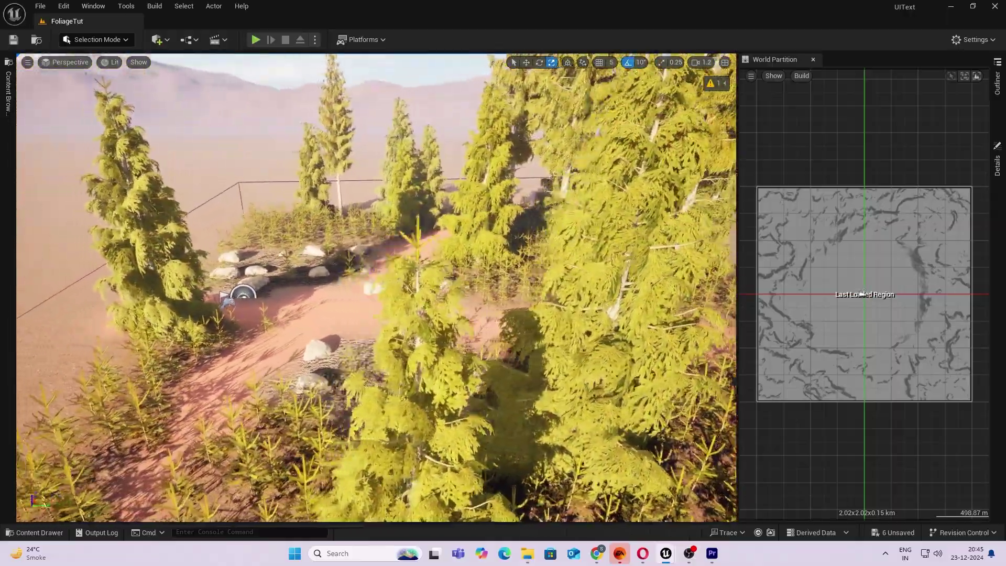
{"action": "right_click_drag", "start_coordinate": [376, 288], "coordinate": [469, 327]}
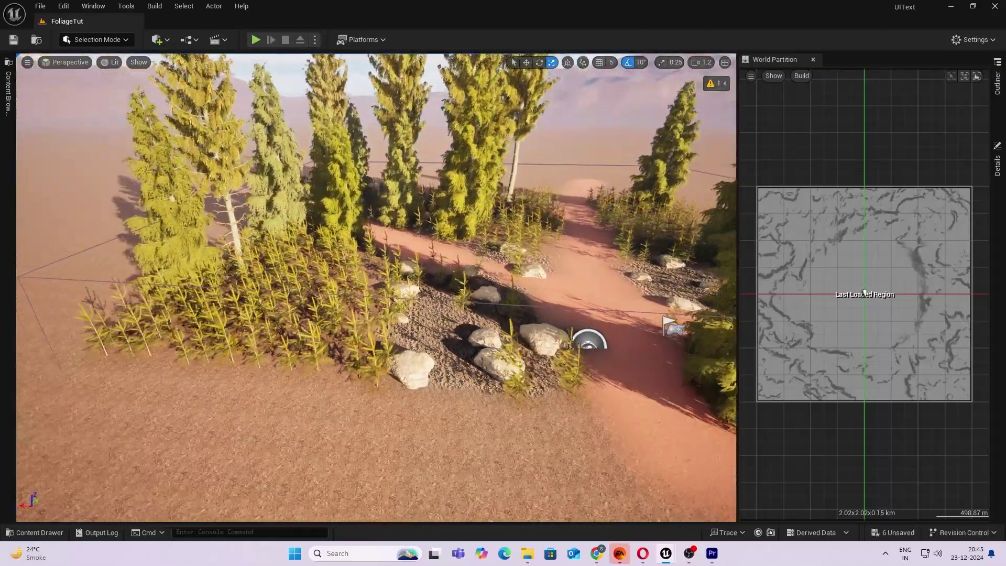
{"action": "left_click", "coordinate": [500, 299]}
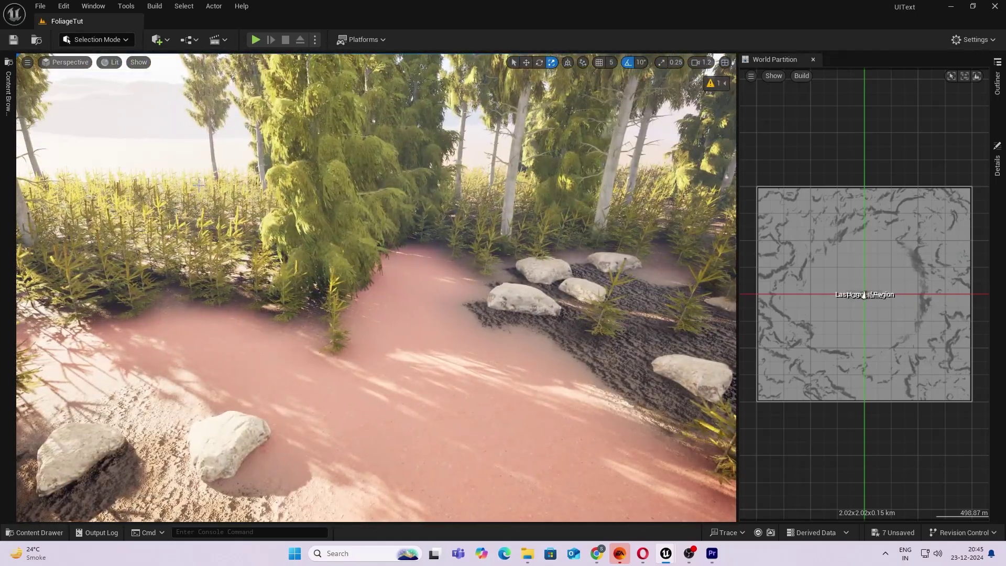
- Look up "water" among the project's plugins and check that the Water plugin is enabled
{"action": "left_click", "coordinate": [64, 6]}
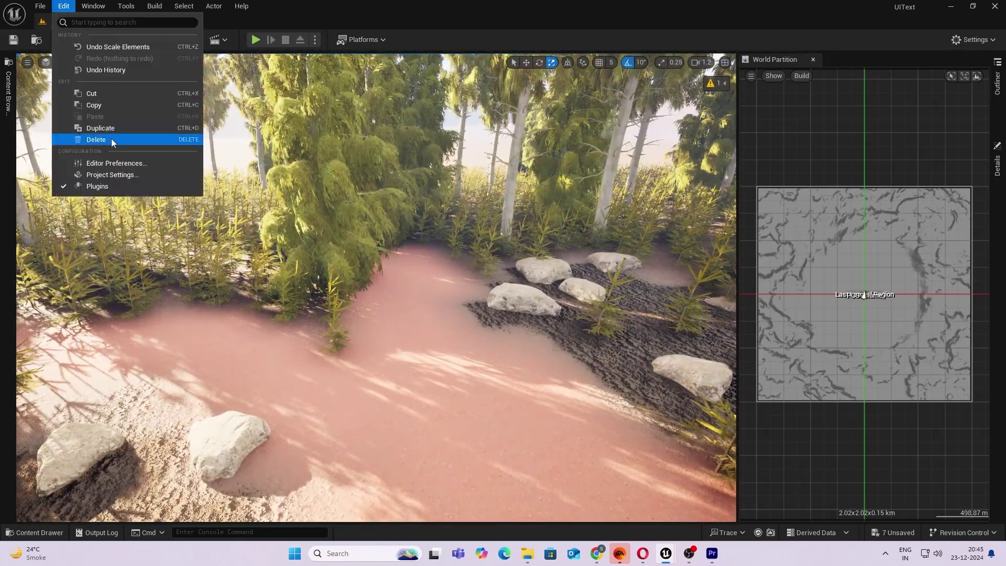
{"action": "left_click", "coordinate": [98, 186]}
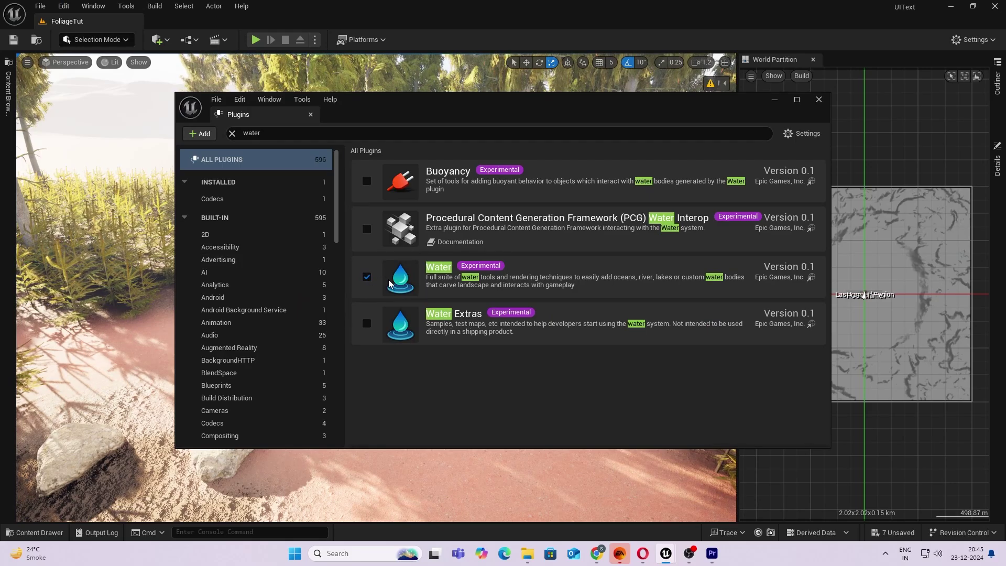
{"action": "left_click", "coordinate": [775, 99]}
- Paint the Forest landscape layer over the dark gravel patch among the rocks, and return to Selection mode
{"action": "key", "text": "s"}
{"action": "right_click_drag", "start_coordinate": [587, 220], "coordinate": [628, 302]}
{"action": "key", "text": "w"}
{"action": "left_click", "coordinate": [111, 42]}
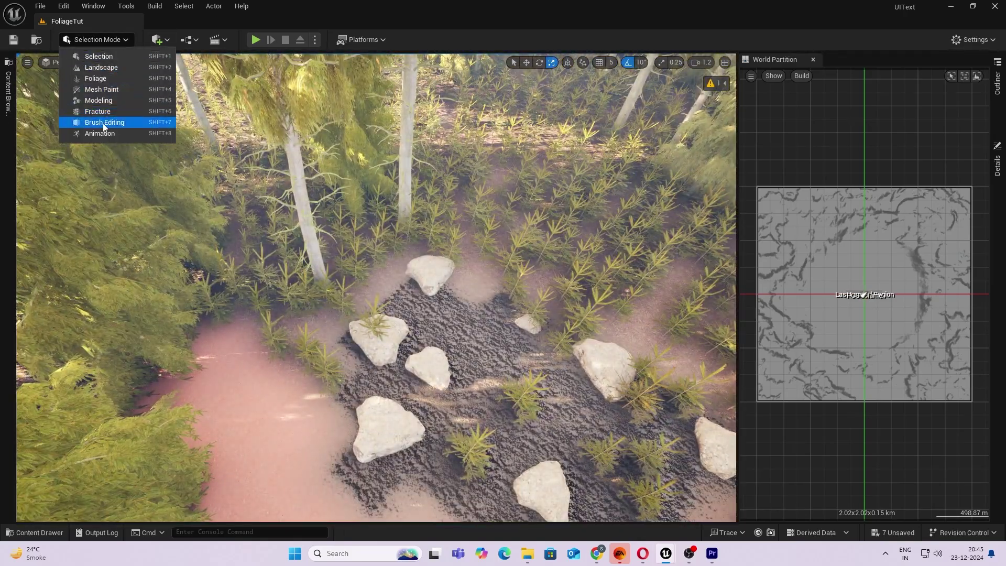
{"action": "left_click", "coordinate": [107, 68]}
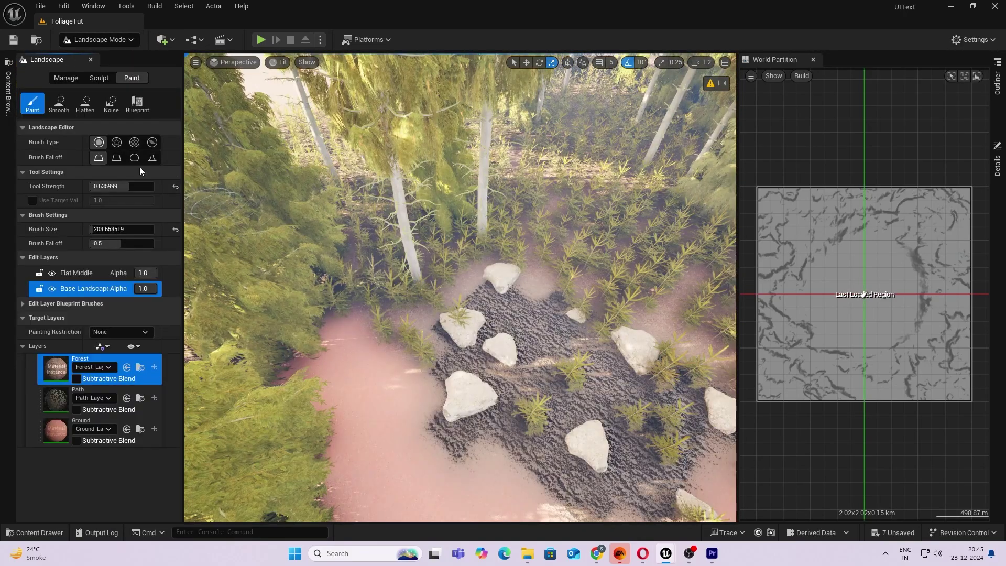
{"action": "mouse_move", "coordinate": [554, 318]}
{"action": "left_mouse_down"}
{"action": "mouse_move", "coordinate": [472, 294]}
{"action": "mouse_move", "coordinate": [487, 278]}
{"action": "mouse_move", "coordinate": [446, 409]}
{"action": "mouse_move", "coordinate": [472, 419]}
{"action": "mouse_move", "coordinate": [551, 272]}
{"action": "mouse_move", "coordinate": [652, 422]}
{"action": "mouse_move", "coordinate": [655, 371]}
{"action": "left_mouse_up"}
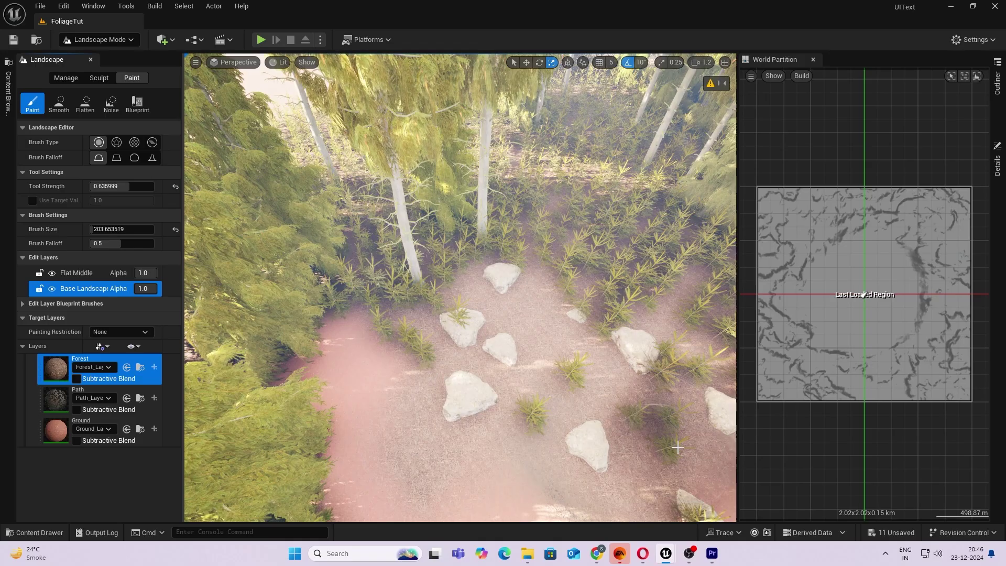
{"action": "left_click", "coordinate": [100, 40]}
{"action": "left_click", "coordinate": [126, 51]}
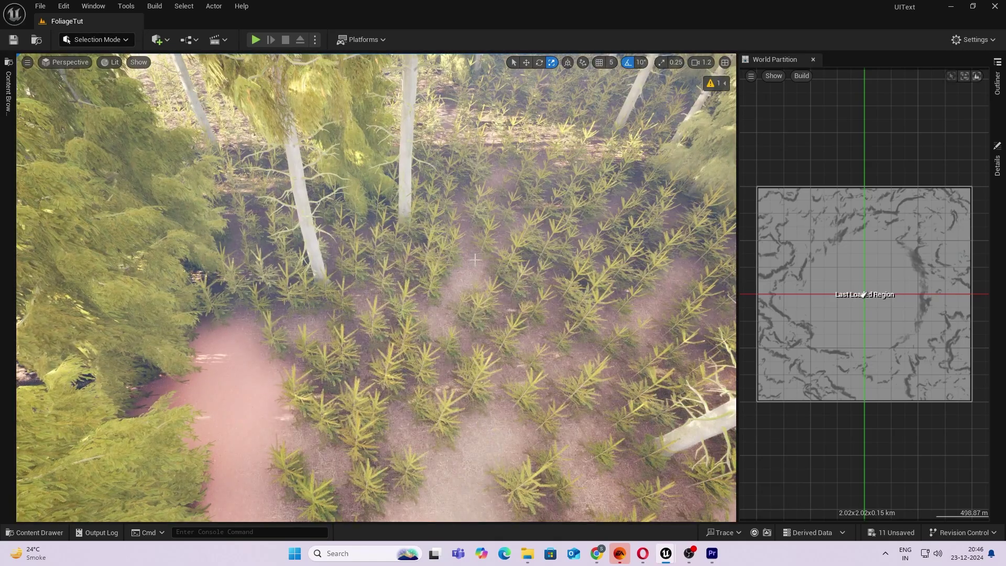
- Search the placeable actors for "lake" and add a Water Body Lake to the forest floor
{"action": "key", "text": "s"}
{"action": "mouse_move", "coordinate": [475, 260]}
{"action": "right_mouse_down"}
{"action": "mouse_move", "coordinate": [560, 241]}
{"action": "mouse_move", "coordinate": [529, 210]}
{"action": "mouse_move", "coordinate": [487, 193]}
{"action": "mouse_move", "coordinate": [498, 188]}
{"action": "mouse_move", "coordinate": [475, 259]}
{"action": "mouse_move", "coordinate": [513, 278]}
{"action": "mouse_move", "coordinate": [545, 270]}
{"action": "mouse_move", "coordinate": [475, 259]}
{"action": "right_mouse_up"}
{"action": "key", "text": "w"}
{"action": "key", "text": "w"}
{"action": "key", "text": "s"}
{"action": "key", "text": "w"}
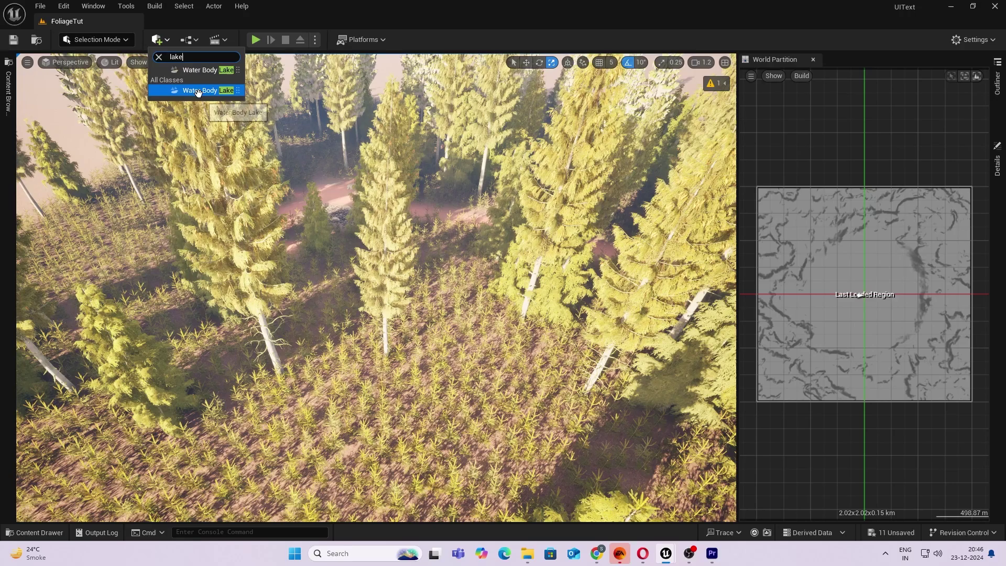
{"action": "left_click_drag", "start_coordinate": [199, 93], "coordinate": [536, 392]}
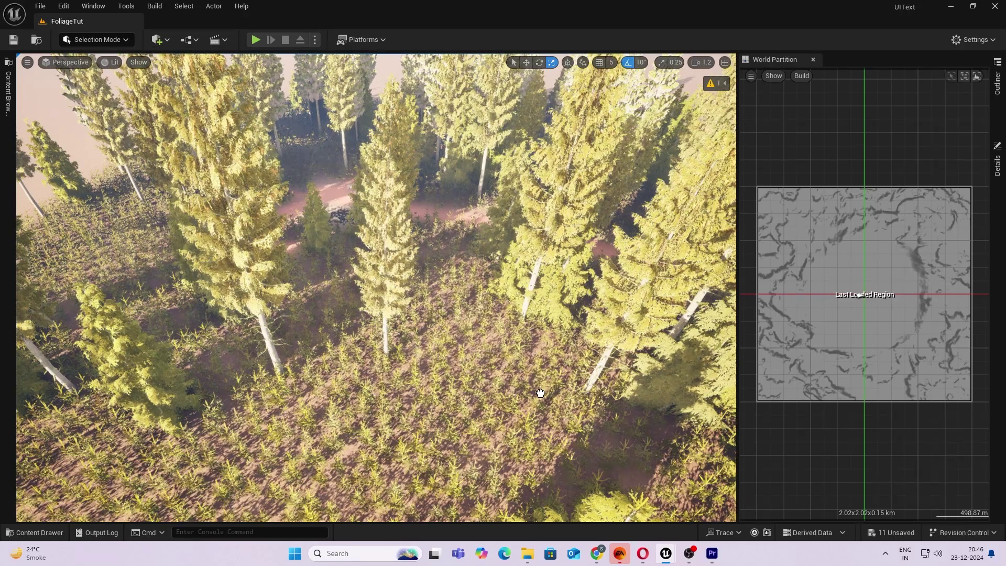
{"action": "key", "text": "f"}
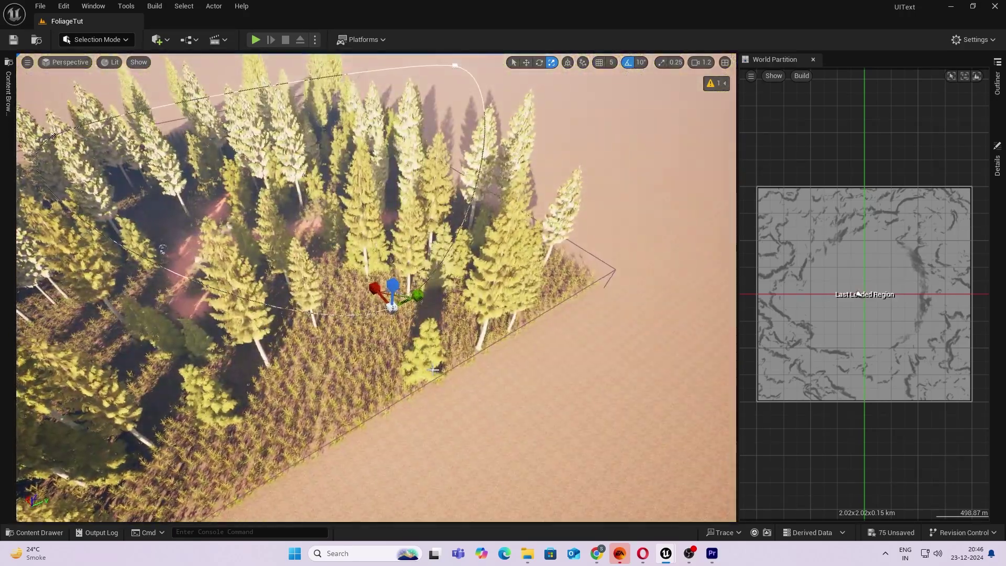
- Move the lake across to the other side of the forest so that it overlaps the trees along the edge
{"action": "right_click_drag", "start_coordinate": [434, 370], "coordinate": [207, 366]}
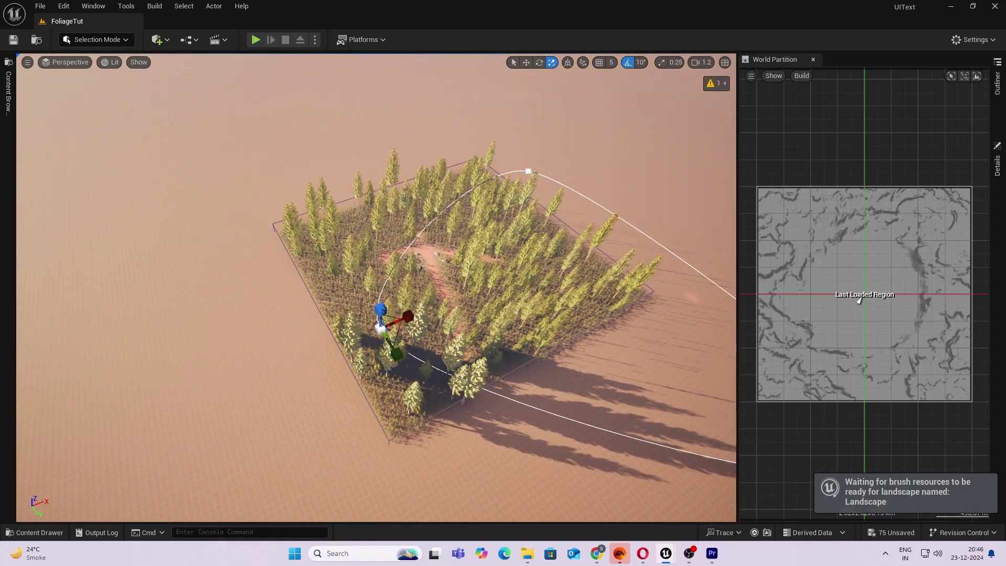
{"action": "right_click_drag", "start_coordinate": [397, 326], "coordinate": [404, 325]}
{"action": "key", "text": "w"}
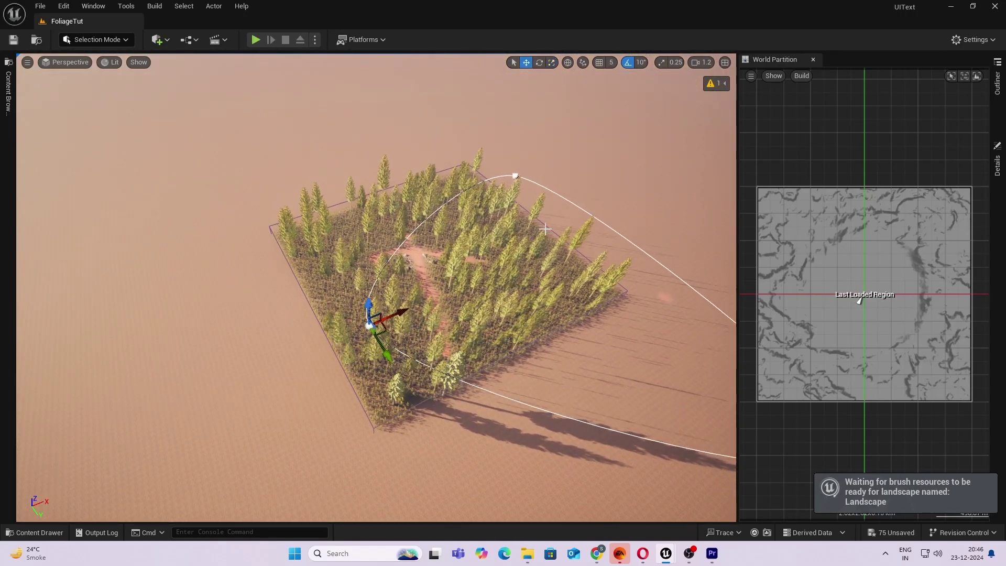
{"action": "left_click", "coordinate": [401, 312]}
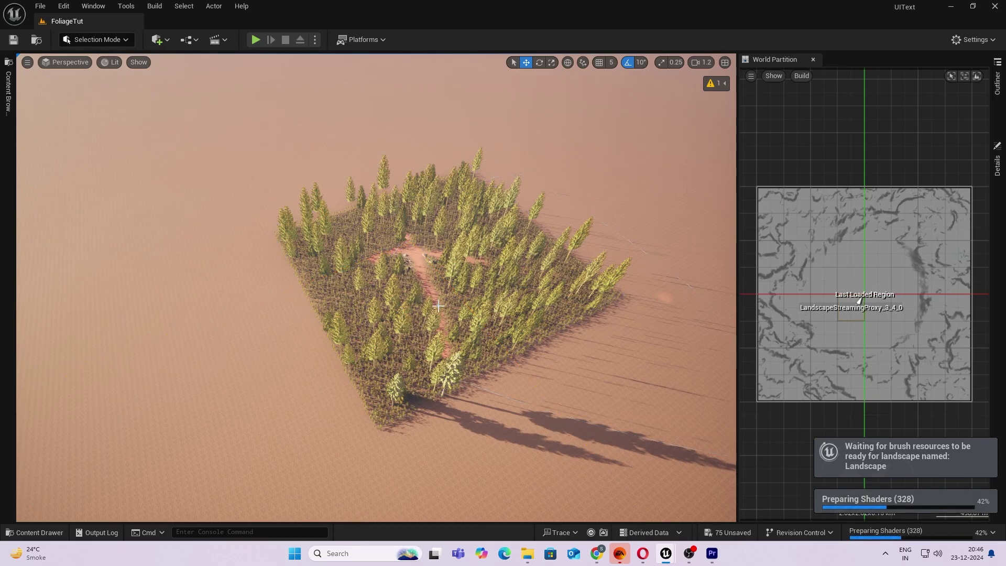
{"action": "key", "text": "w"}
{"action": "mouse_move", "coordinate": [399, 249]}
{"action": "right_mouse_down"}
{"action": "mouse_move", "coordinate": [399, 278]}
{"action": "mouse_move", "coordinate": [395, 265]}
{"action": "right_mouse_up"}
{"action": "key", "text": "w"}
{"action": "right_click_drag", "start_coordinate": [389, 304], "coordinate": [388, 283]}
{"action": "left_click", "coordinate": [390, 304]}
{"action": "key", "text": "s"}
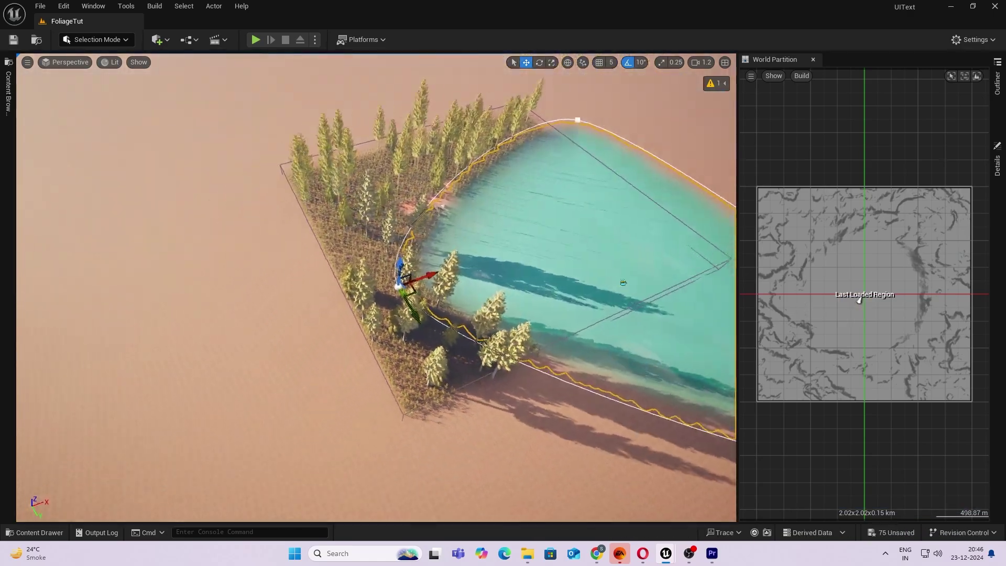
{"action": "left_click_drag", "start_coordinate": [296, 305], "coordinate": [22, 321]}
{"action": "right_click_drag", "start_coordinate": [88, 271], "coordinate": [83, 319]}
{"action": "right_click_drag", "start_coordinate": [213, 343], "coordinate": [184, 369]}
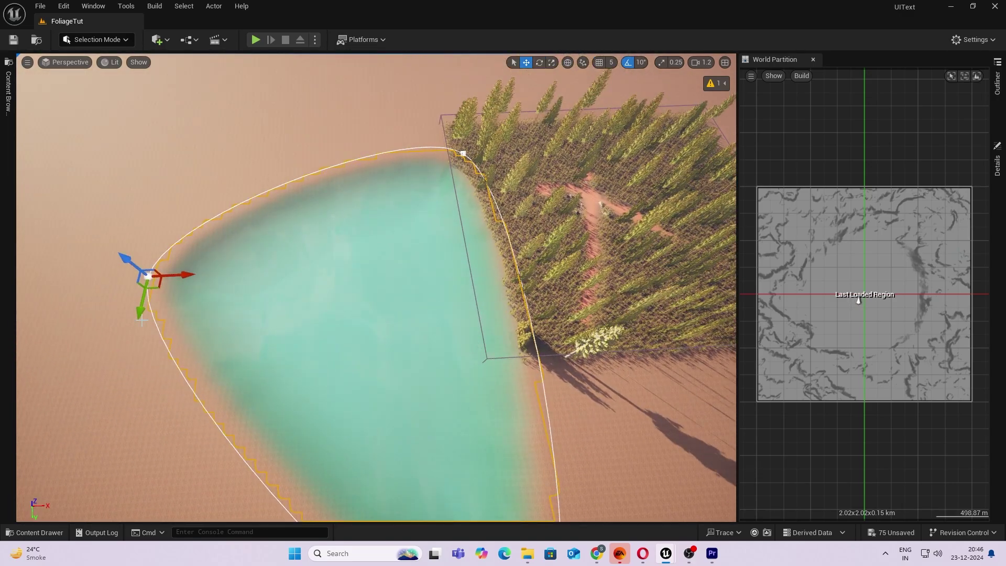
{"action": "left_click_drag", "start_coordinate": [138, 314], "coordinate": [259, 237]}
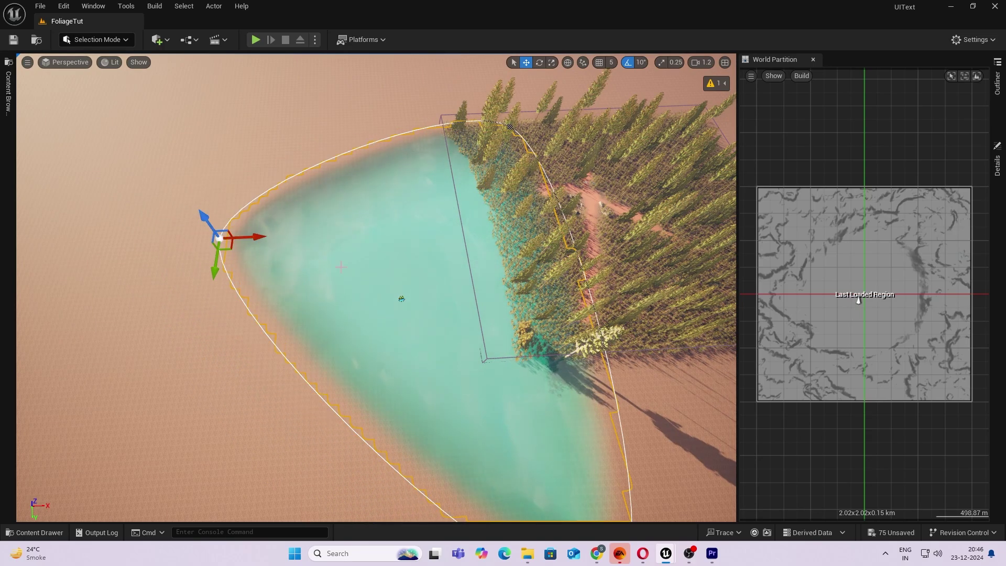
- Pull the lake's two outer spline points inward to shrink the lake into the forest area
{"action": "right_click_drag", "start_coordinate": [341, 268], "coordinate": [435, 271]}
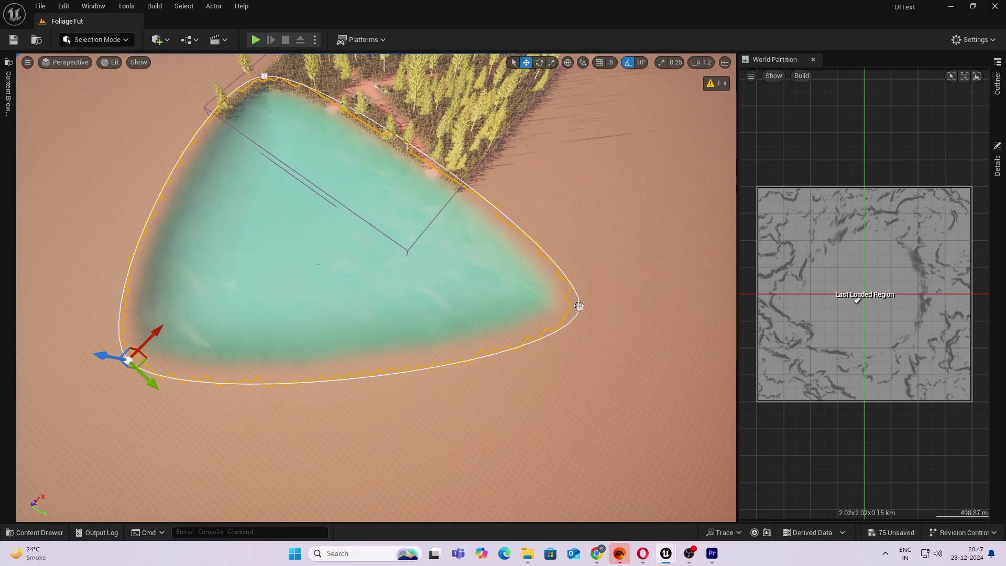
{"action": "left_click", "coordinate": [578, 306]}
{"action": "left_click", "coordinate": [580, 307]}
{"action": "left_click_drag", "start_coordinate": [607, 325], "coordinate": [412, 195]}
{"action": "left_click", "coordinate": [128, 360]}
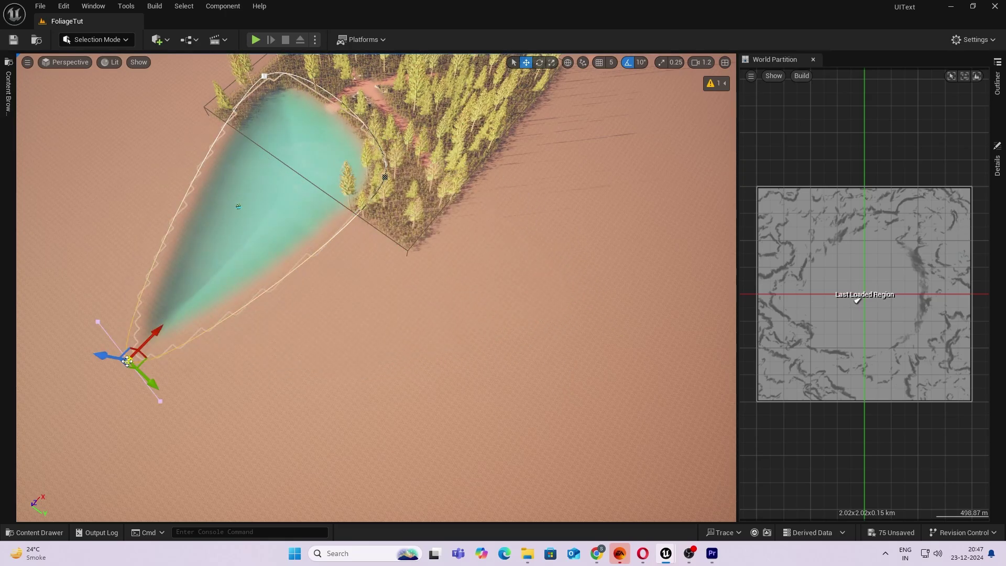
{"action": "left_click_drag", "start_coordinate": [155, 335], "coordinate": [317, 164]}
- Inspect the reshaped lake, its shoreline and the surrounding foliage from several viewpoints
{"action": "key", "text": "w"}
{"action": "right_click_drag", "start_coordinate": [318, 163], "coordinate": [233, 123]}
{"action": "key", "text": "d"}
{"action": "key", "text": "w"}
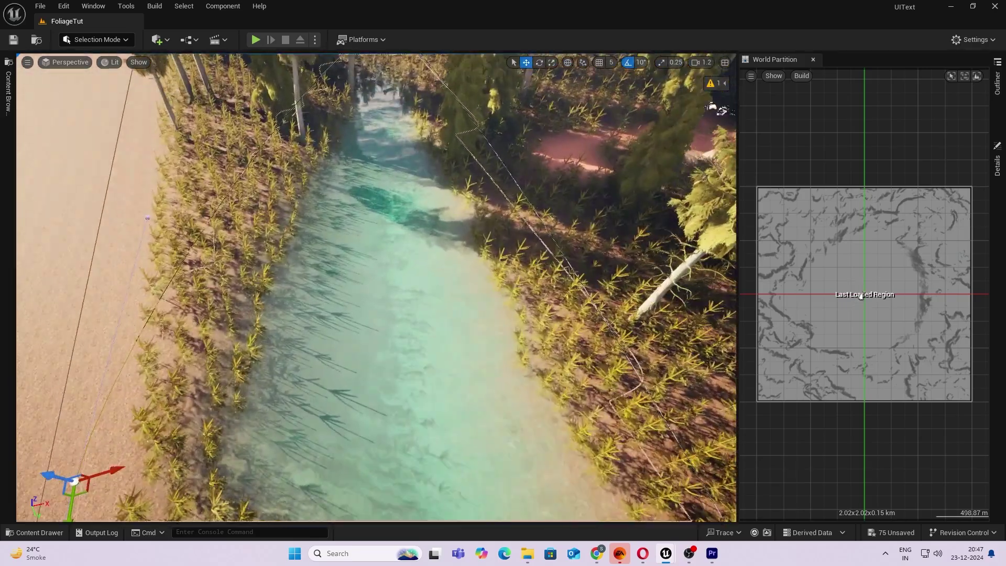
{"action": "scroll", "coordinate": [376, 288], "scroll_direction": "up", "scroll_amount": 10}
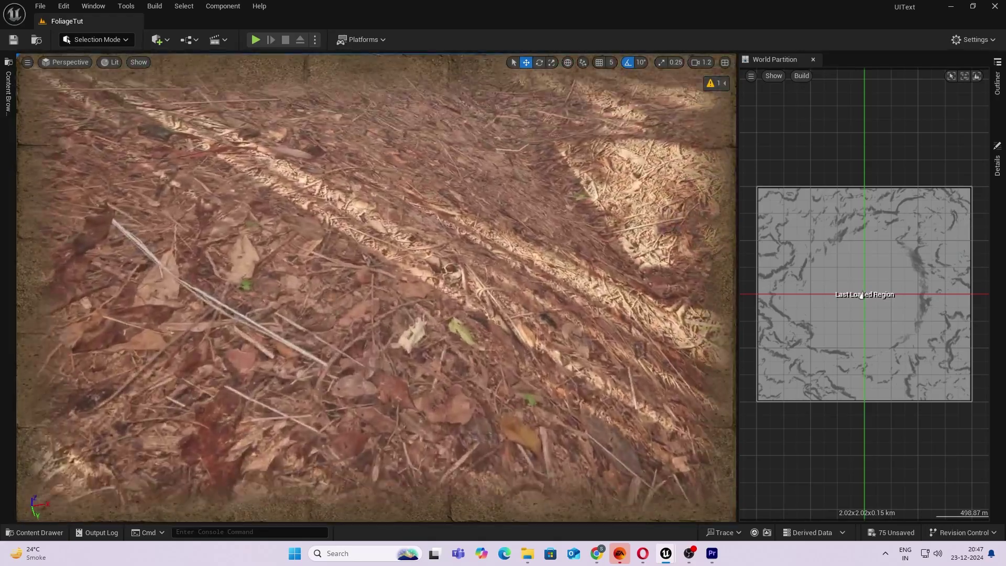
{"action": "mouse_move", "coordinate": [376, 287]}
{"action": "right_mouse_down"}
{"action": "mouse_move", "coordinate": [380, 218]}
{"action": "mouse_move", "coordinate": [362, 285]}
{"action": "right_mouse_up"}
{"action": "key", "text": "s"}
{"action": "key", "text": "s"}
{"action": "key", "text": "w"}
{"action": "key", "text": "s"}
{"action": "key", "text": "s"}
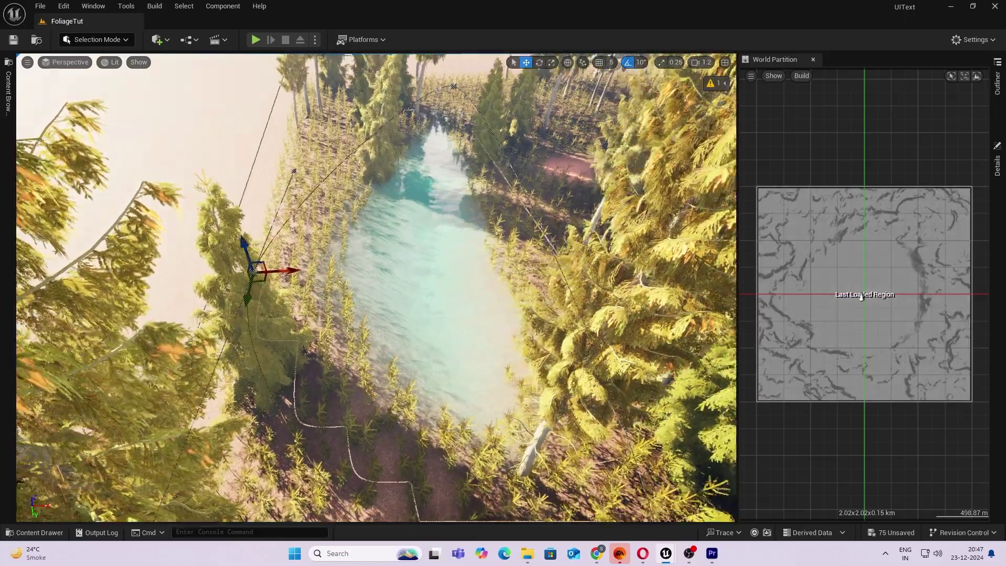
{"action": "double_click", "coordinate": [860, 296]}
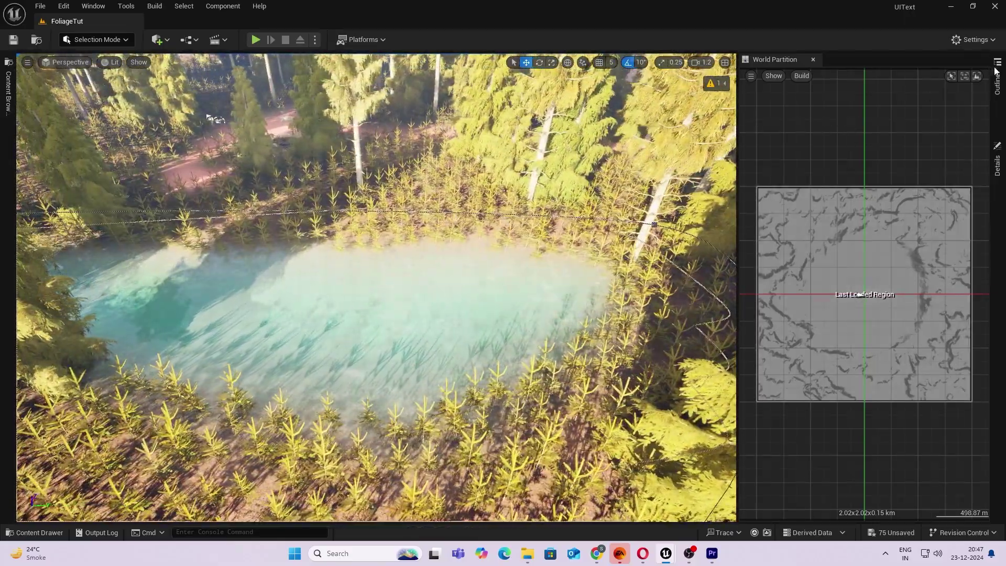
- Select the PCG volume and try scaling it to regenerate the foliage around the lake
{"action": "left_click", "coordinate": [996, 78]}
{"action": "left_click", "coordinate": [936, 468]}
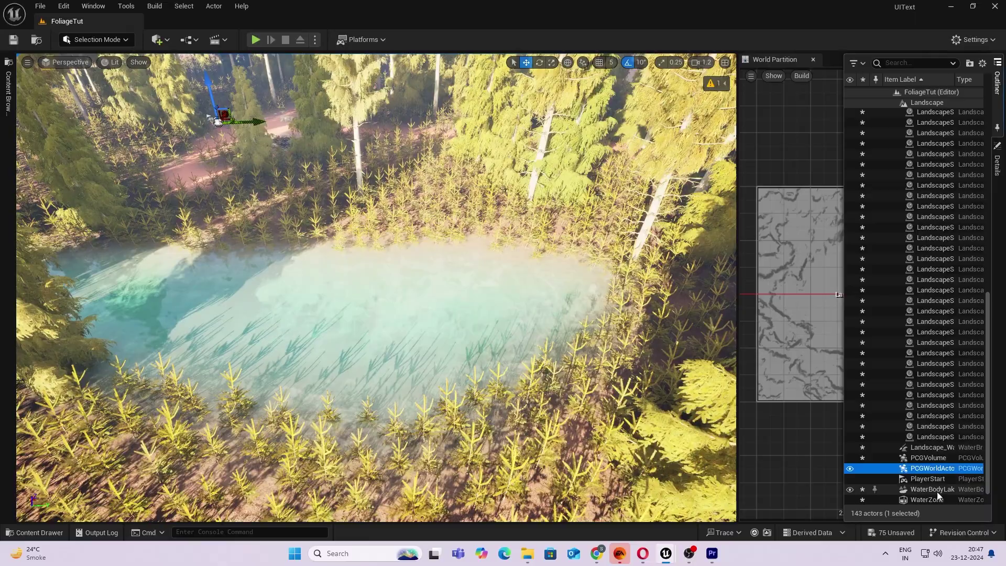
{"action": "right_click_drag", "start_coordinate": [618, 340], "coordinate": [429, 298]}
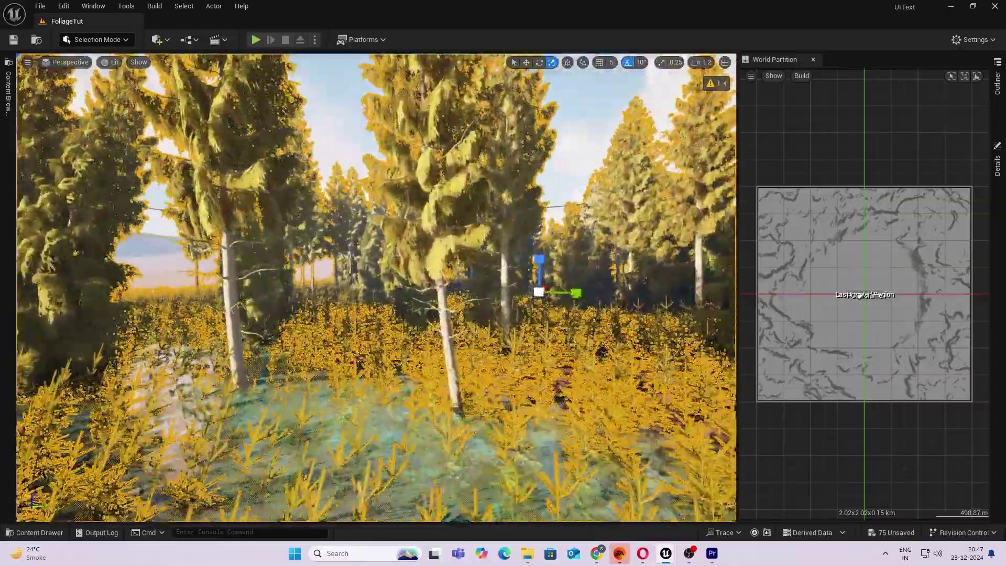
{"action": "right_click_drag", "start_coordinate": [376, 288], "coordinate": [338, 363]}
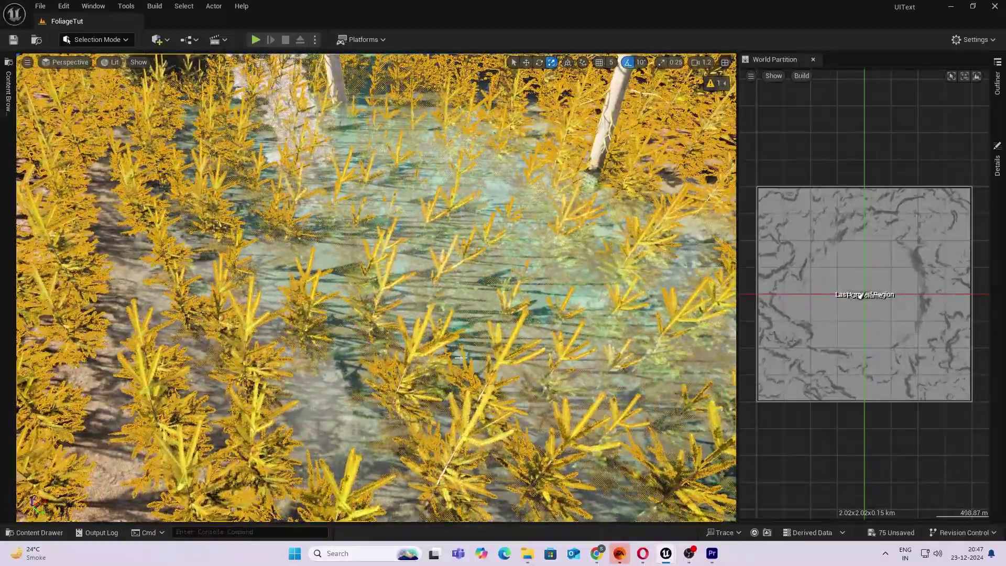
{"action": "right_click_drag", "start_coordinate": [460, 358], "coordinate": [395, 319]}
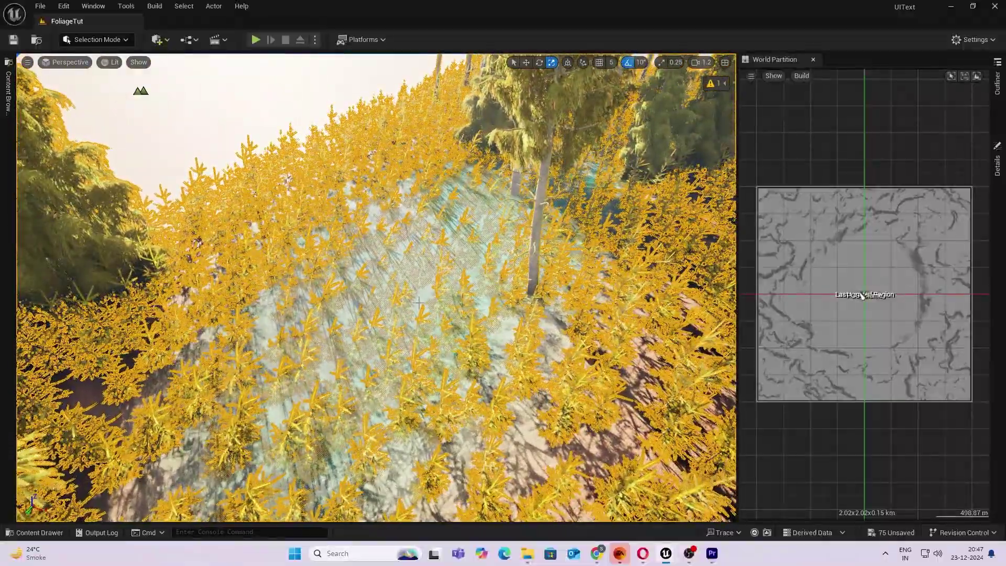
- Undo the last scaling, scale the PCG volume up vertically, and check the foliage at the lake in game view
{"action": "key", "text": "ctrl+z"}
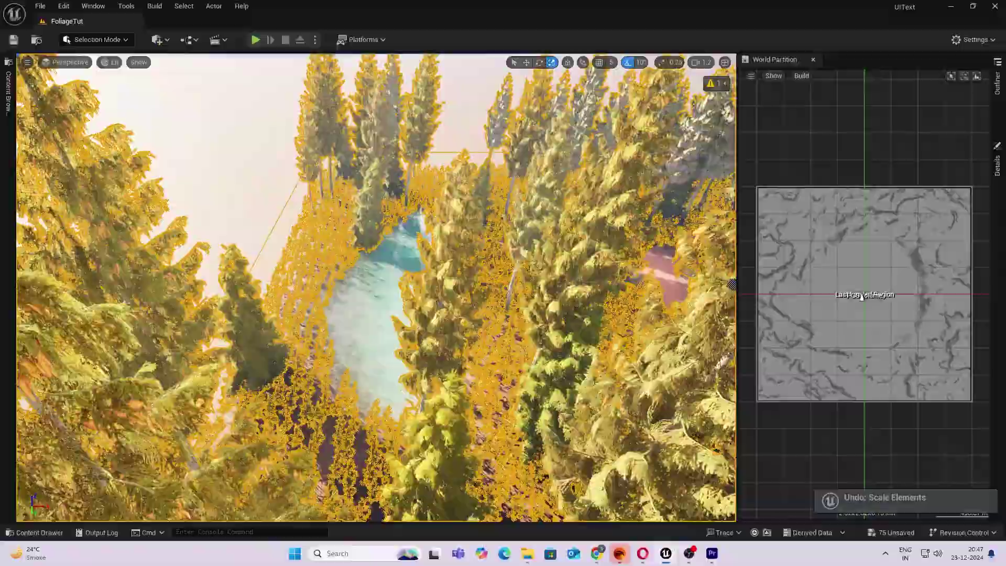
{"action": "right_click_drag", "start_coordinate": [396, 320], "coordinate": [456, 296]}
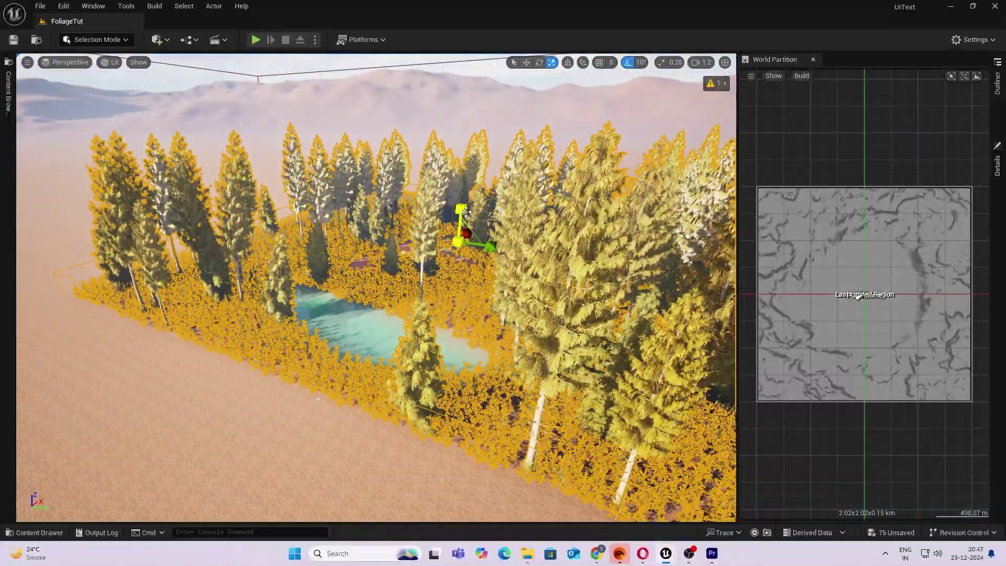
{"action": "left_click_drag", "start_coordinate": [466, 211], "coordinate": [466, 183]}
{"action": "key", "text": "w"}
{"action": "right_click_drag", "start_coordinate": [466, 209], "coordinate": [471, 235]}
{"action": "key", "text": "w"}
{"action": "key", "text": "g"}
{"action": "key", "text": "s"}
{"action": "key", "text": "w"}
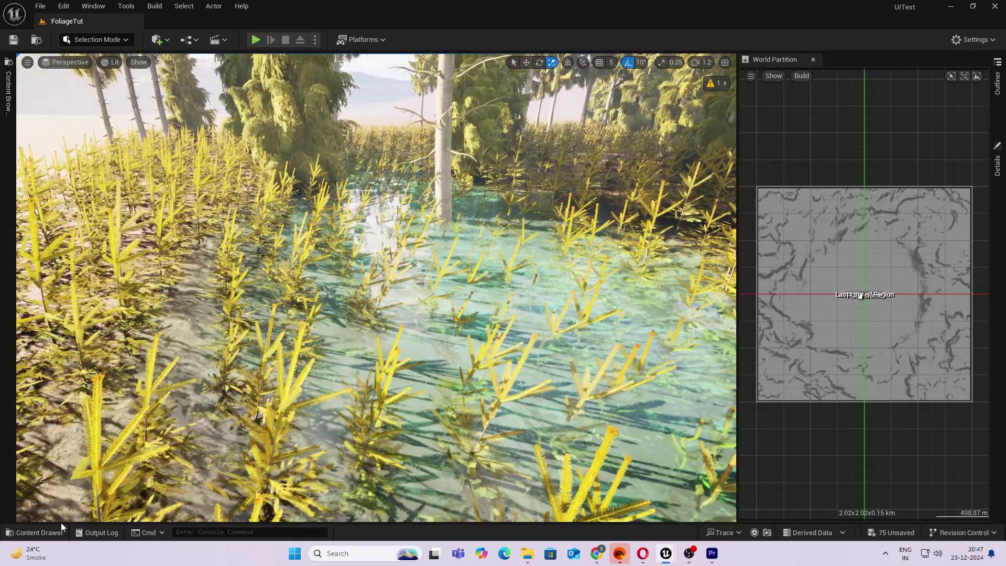
- Open the PCG_LandscapePaint graph and move both Static Mesh Spawner nodes farther from their Transform Points nodes
{"action": "left_click", "coordinate": [54, 528]}
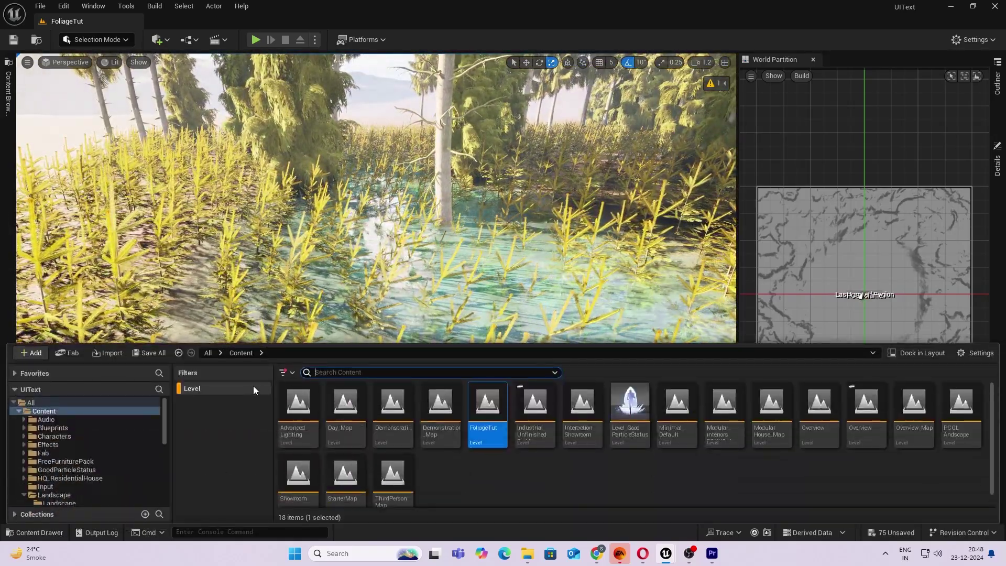
{"action": "left_click", "coordinate": [253, 387]}
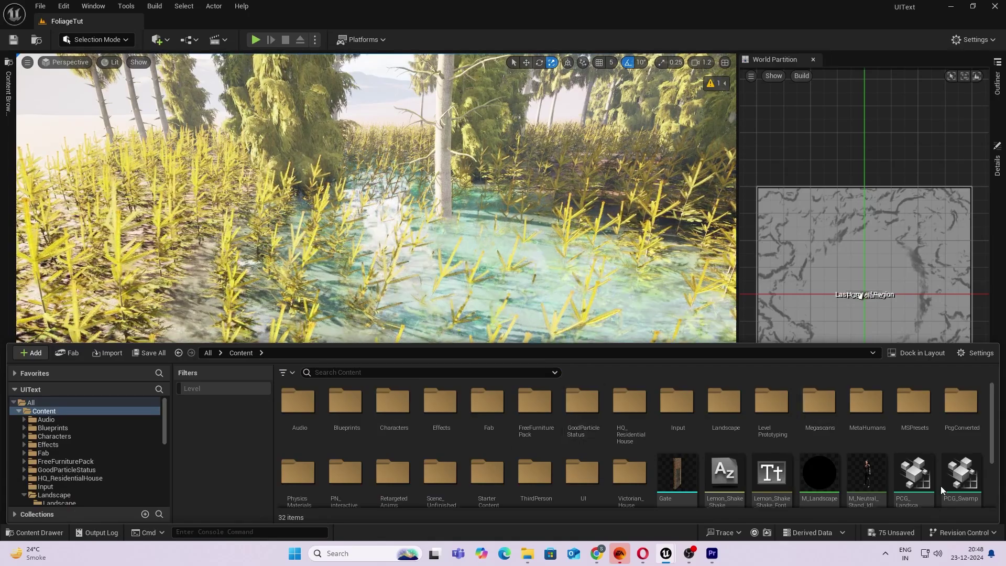
{"action": "double_click", "coordinate": [912, 483]}
{"action": "scroll", "coordinate": [486, 214], "scroll_direction": "up", "scroll_amount": 2}
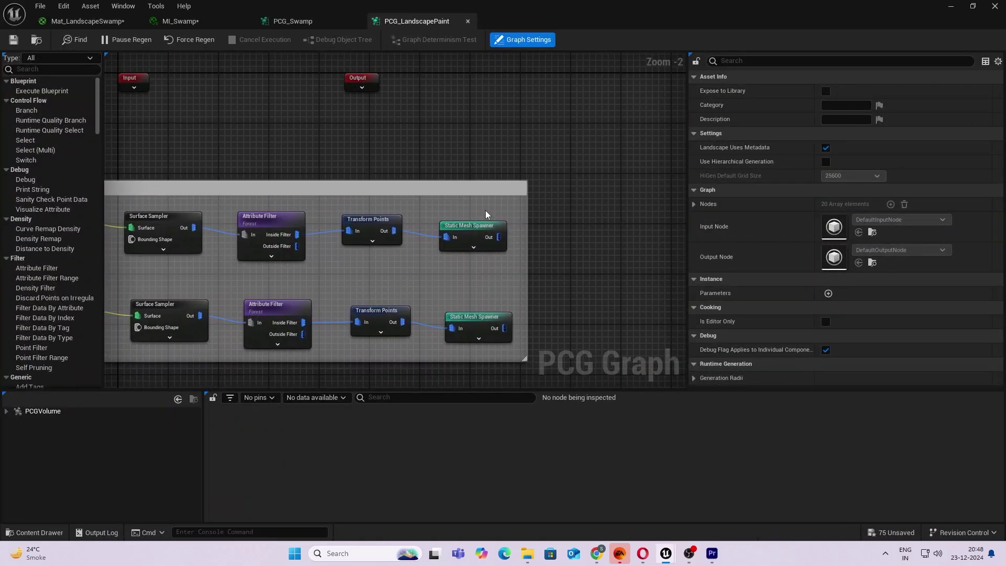
{"action": "right_click_drag", "start_coordinate": [485, 211], "coordinate": [427, 184]}
{"action": "left_click_drag", "start_coordinate": [430, 211], "coordinate": [460, 207]}
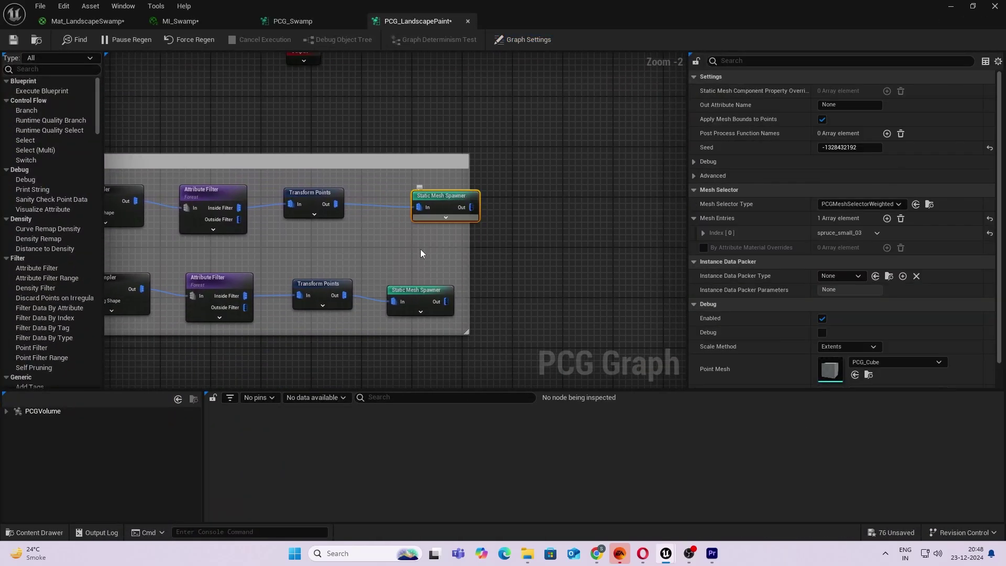
{"action": "left_click_drag", "start_coordinate": [407, 293], "coordinate": [432, 292]}
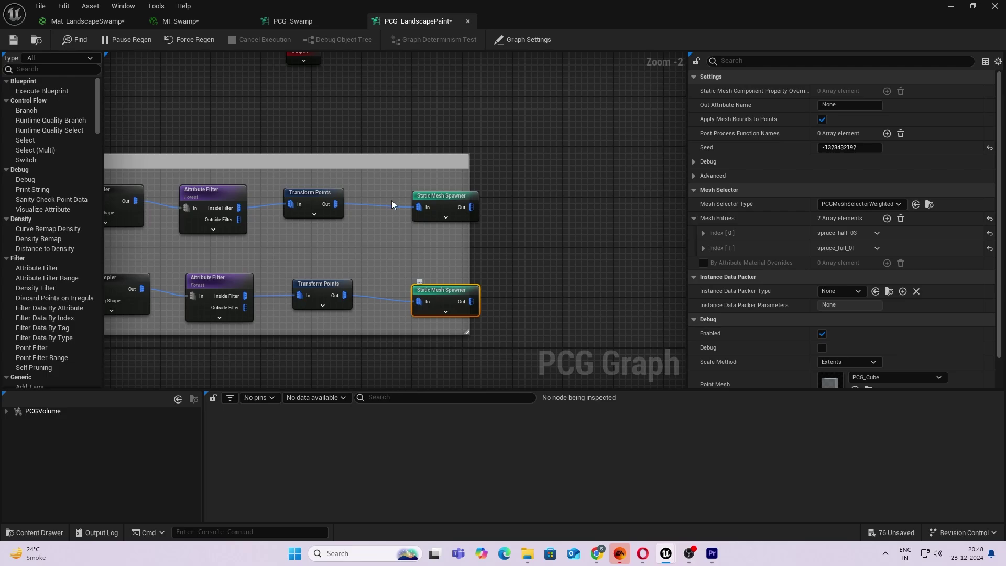
- Add a Get Actor Data node above the upper foliage chain in the PCG graph
{"action": "right_click_drag", "start_coordinate": [391, 200], "coordinate": [501, 279]}
{"action": "right_click", "coordinate": [347, 211]}
{"action": "type", "text": "get actor"}
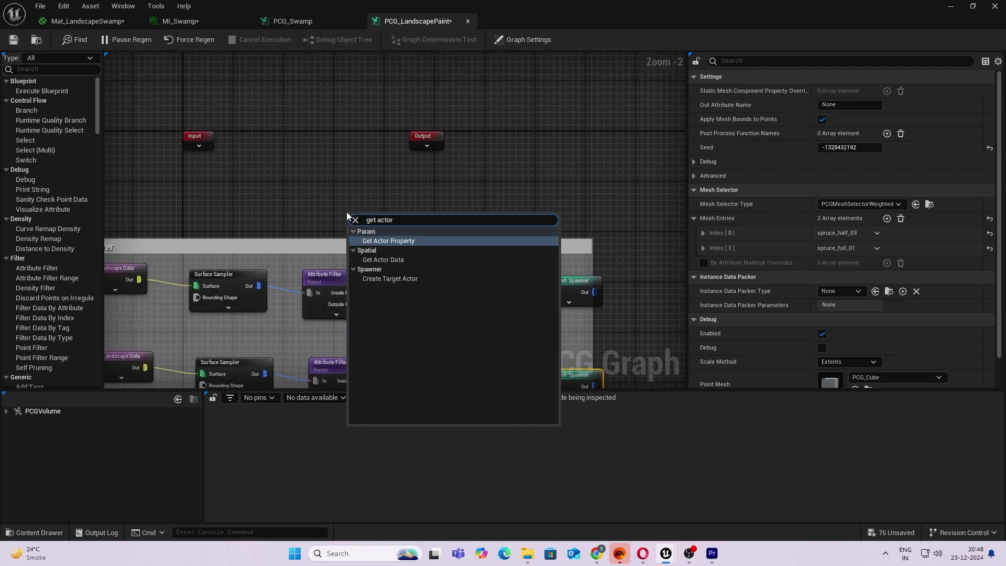
{"action": "key", "text": "Down"}
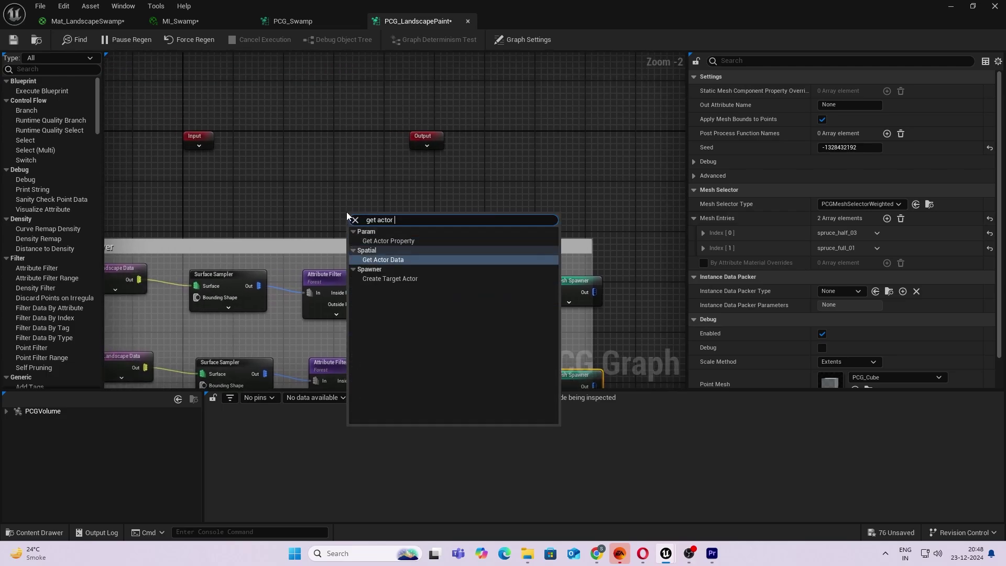
{"action": "key", "text": "Return"}
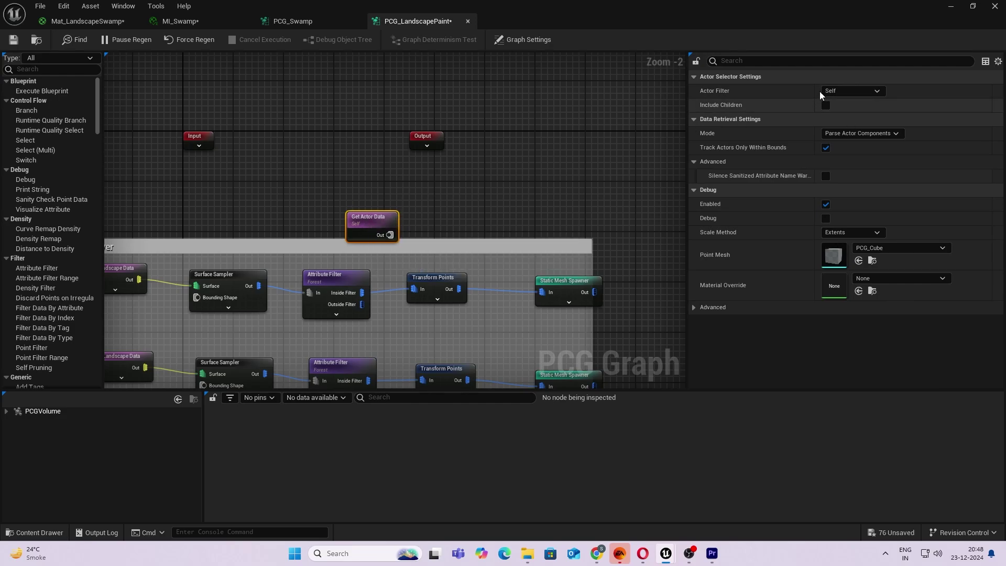
- Configure Get Actor Data to fetch All World Actors by class WaterBodyLake, with Select Multiple and Must Overlap Self enabled
{"action": "left_click", "coordinate": [844, 92]}
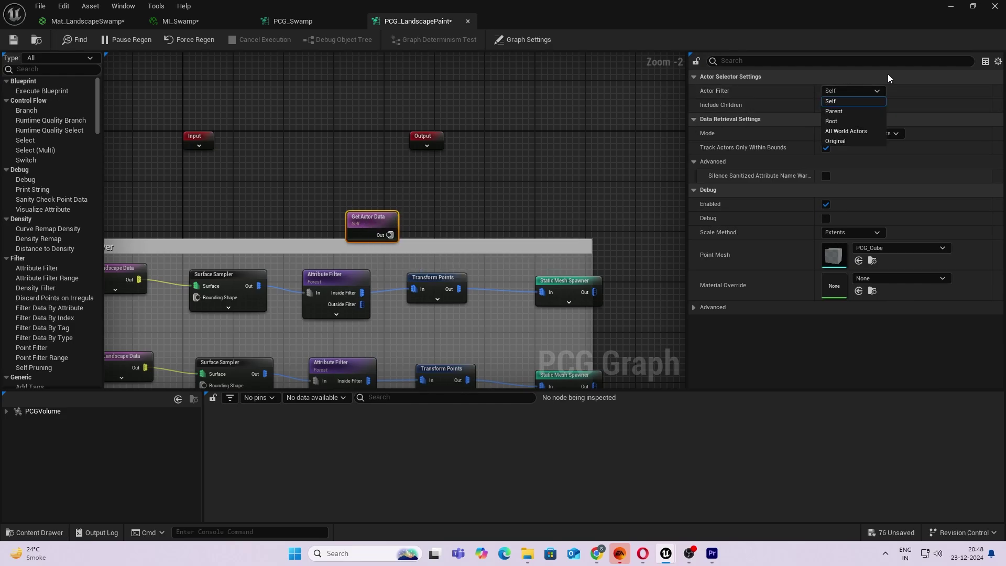
{"action": "left_click", "coordinate": [837, 131]}
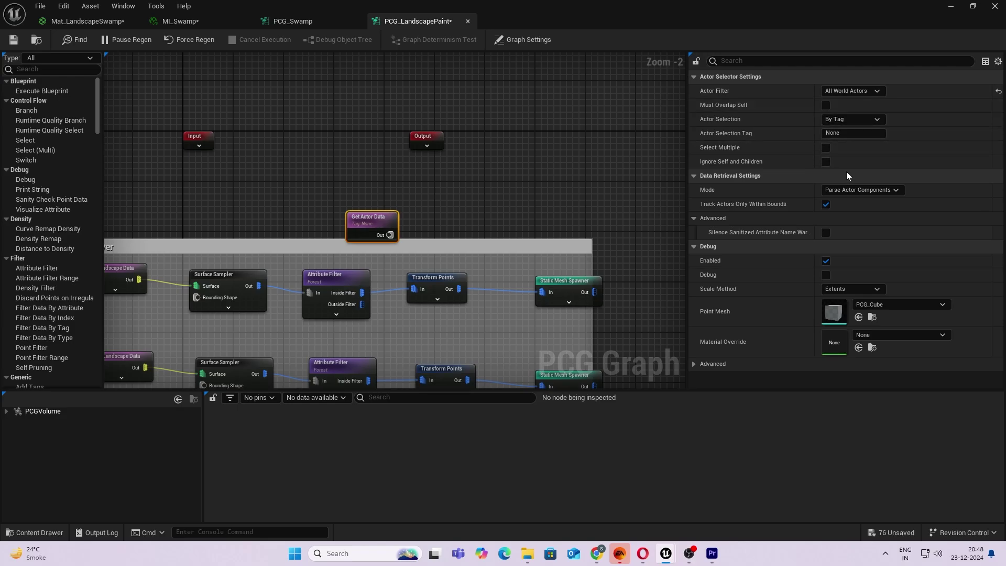
{"action": "left_click", "coordinate": [850, 120]}
{"action": "left_click", "coordinate": [861, 139]}
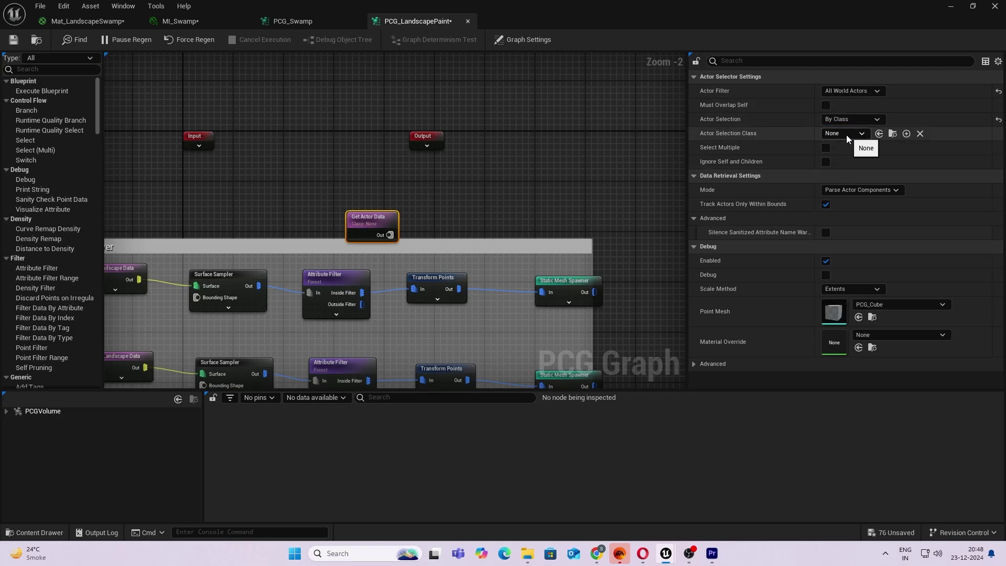
{"action": "left_click", "coordinate": [847, 134]}
{"action": "type", "text": "lake"}
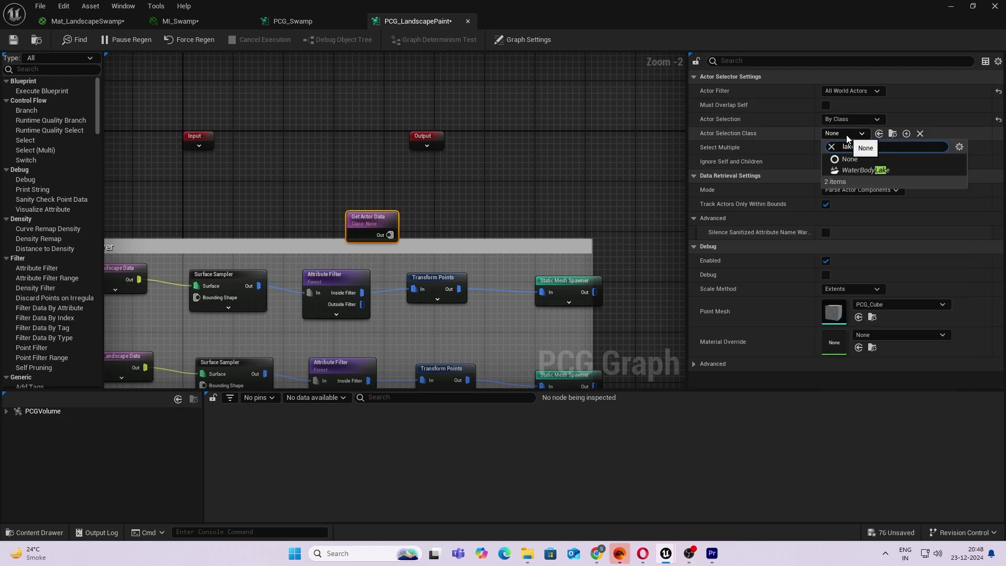
{"action": "left_click", "coordinate": [865, 171]}
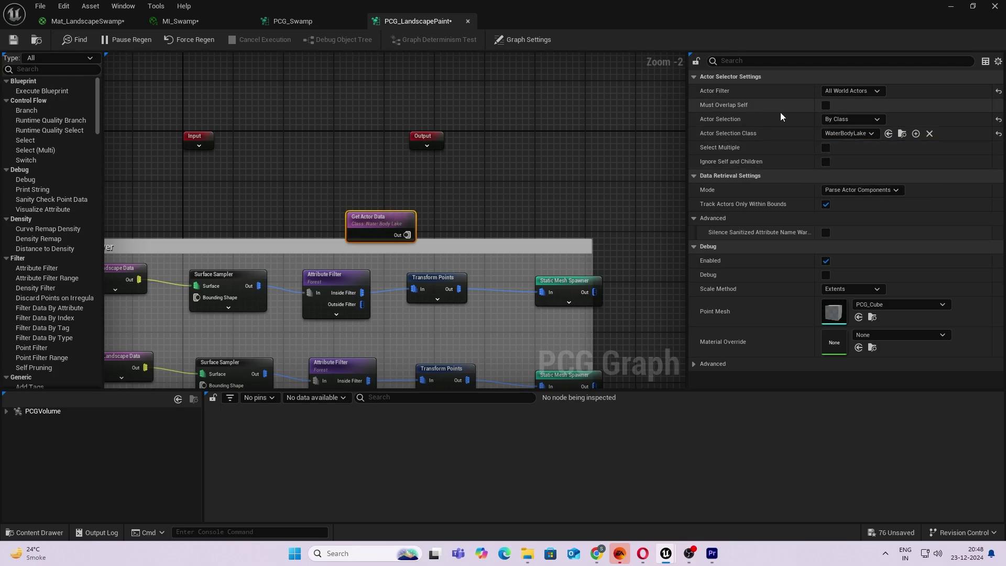
{"action": "left_click", "coordinate": [825, 149]}
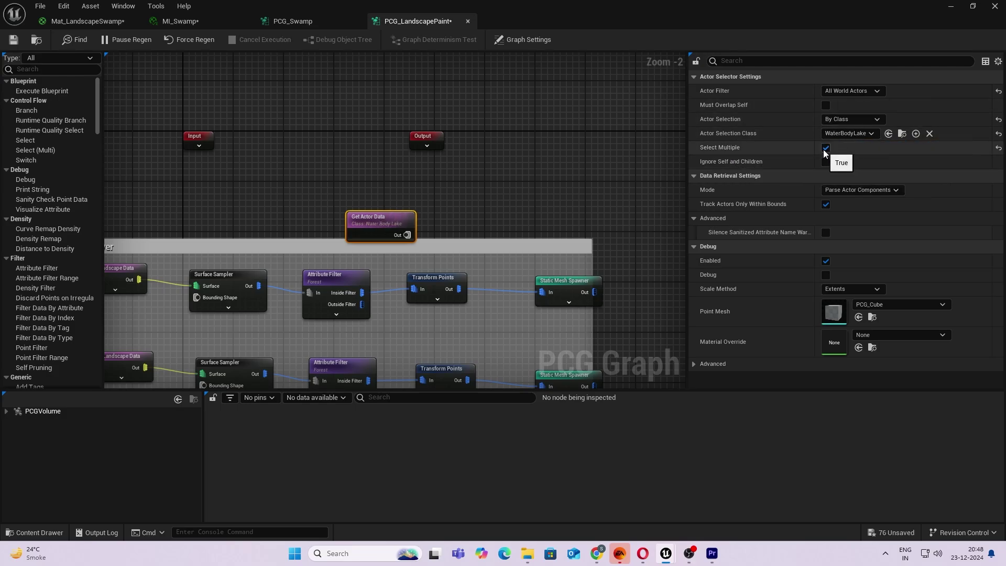
{"action": "left_click", "coordinate": [825, 105]}
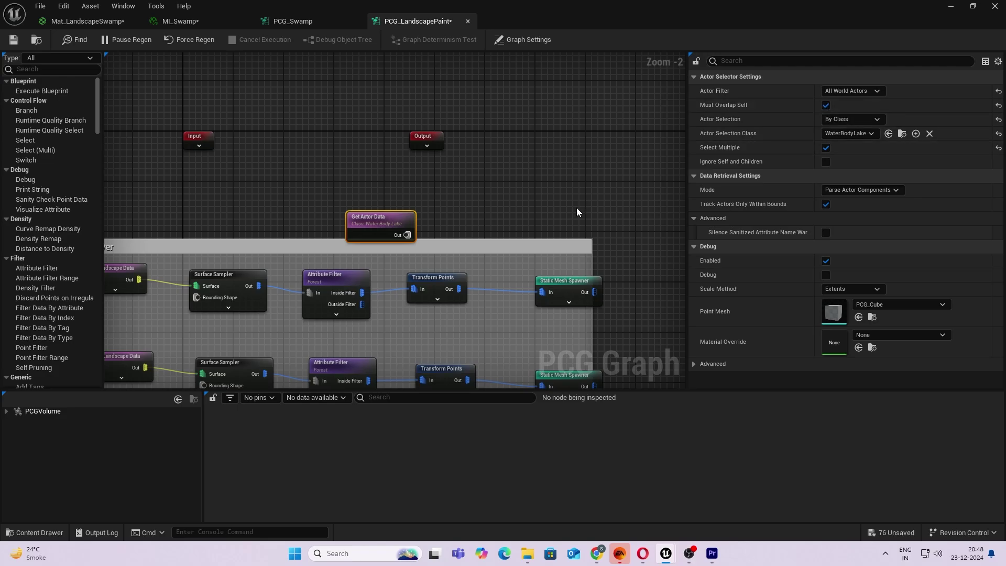
- Add a Difference node fed by the upper Transform Points and connect Get Actor Data to its Differences input
{"action": "left_click_drag", "start_coordinate": [543, 239], "coordinate": [556, 168]}
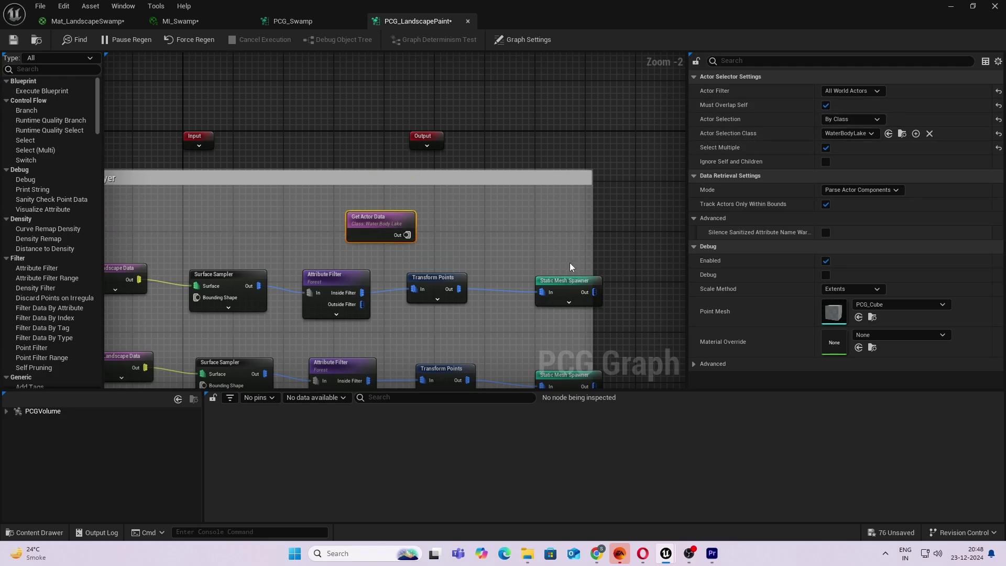
{"action": "left_click_drag", "start_coordinate": [459, 289], "coordinate": [502, 243]}
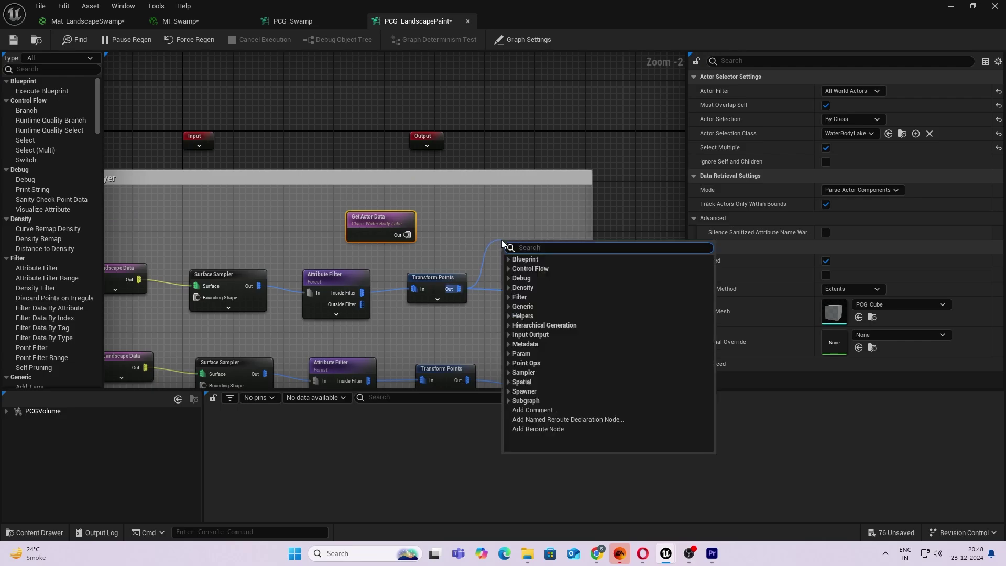
{"action": "type", "text": "difference"}
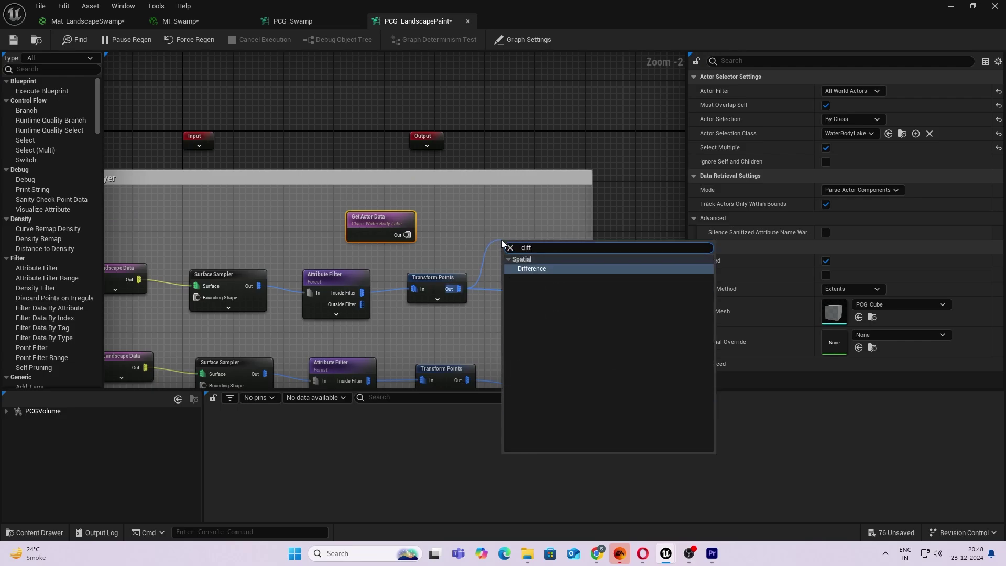
{"action": "key", "text": "Return"}
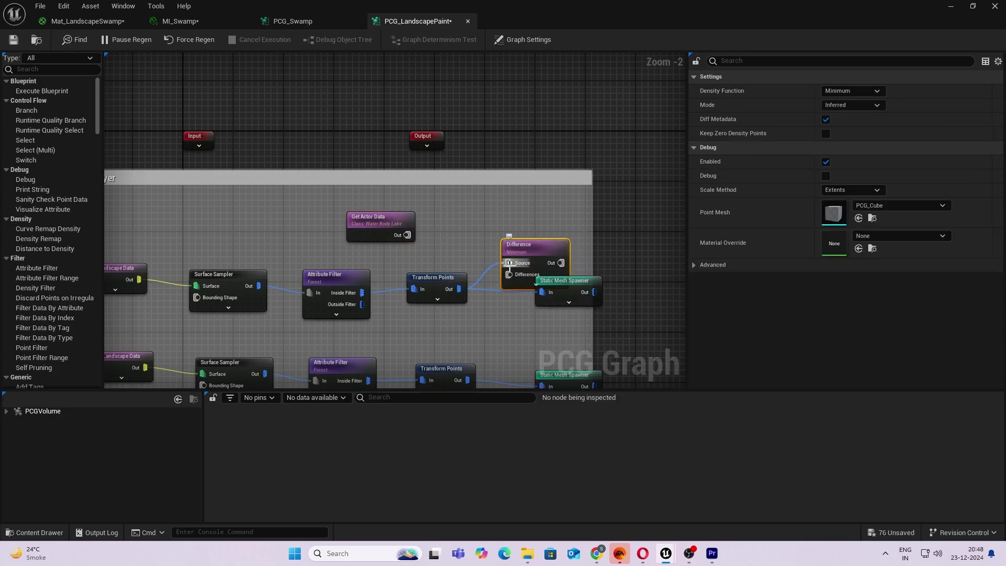
{"action": "left_click_drag", "start_coordinate": [410, 234], "coordinate": [437, 239]}
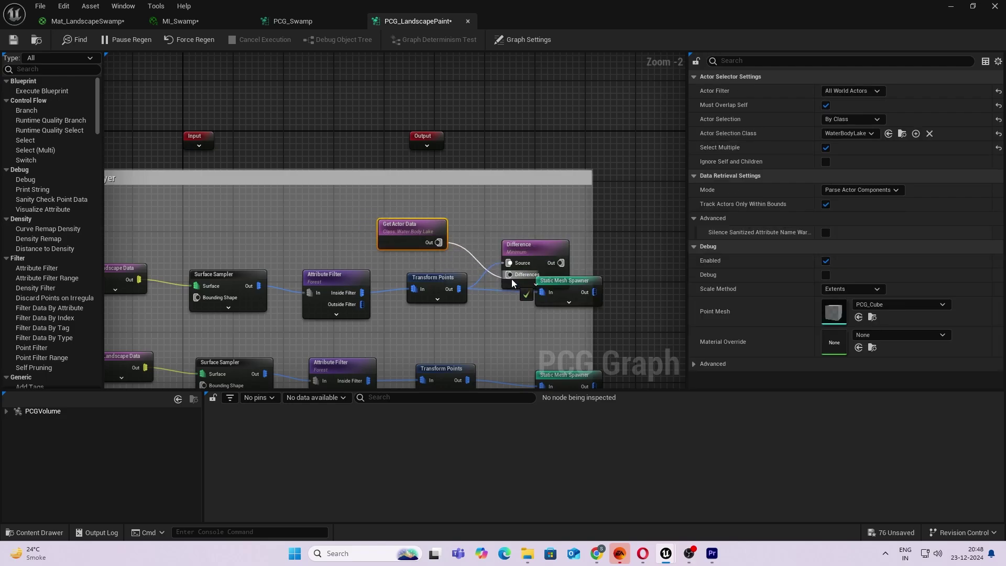
{"action": "left_click", "coordinate": [496, 294]}
{"action": "left_click_drag", "start_coordinate": [567, 282], "coordinate": [561, 307]}
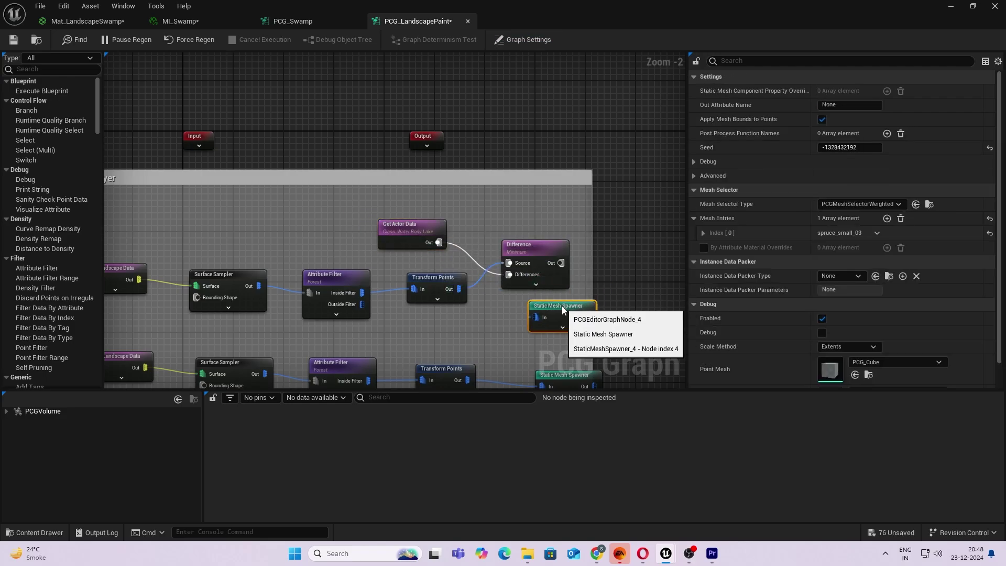
- Route the upper Difference into its Static Mesh Spawner and duplicate it for the lower chain, linking Get Actor Data to its Differences input
{"action": "right_click_drag", "start_coordinate": [533, 313], "coordinate": [532, 196]}
{"action": "left_click_drag", "start_coordinate": [526, 136], "coordinate": [548, 161]}
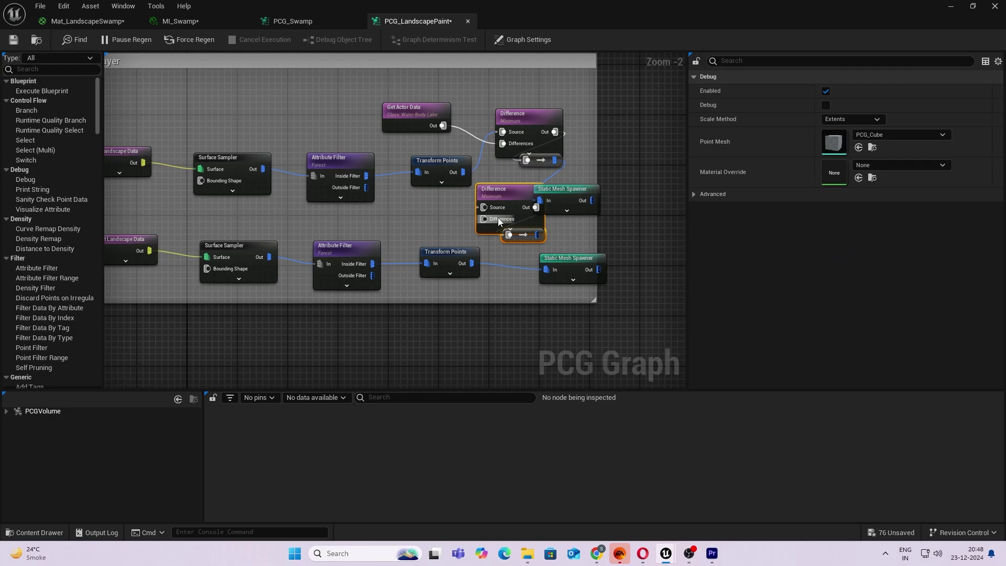
{"action": "left_click_drag", "start_coordinate": [498, 220], "coordinate": [496, 233]}
{"action": "left_click_drag", "start_coordinate": [442, 126], "coordinate": [580, 265]}
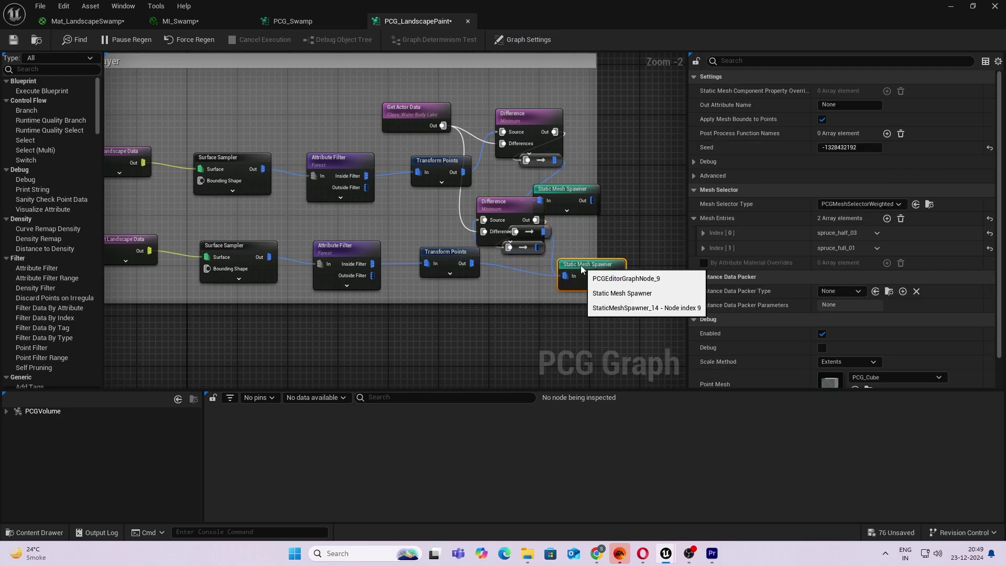
- Enlarge the comment box around all nodes, space out the lower Difference and Static Mesh Spawner, and save the graph
{"action": "left_click_drag", "start_coordinate": [510, 301], "coordinate": [514, 370]}
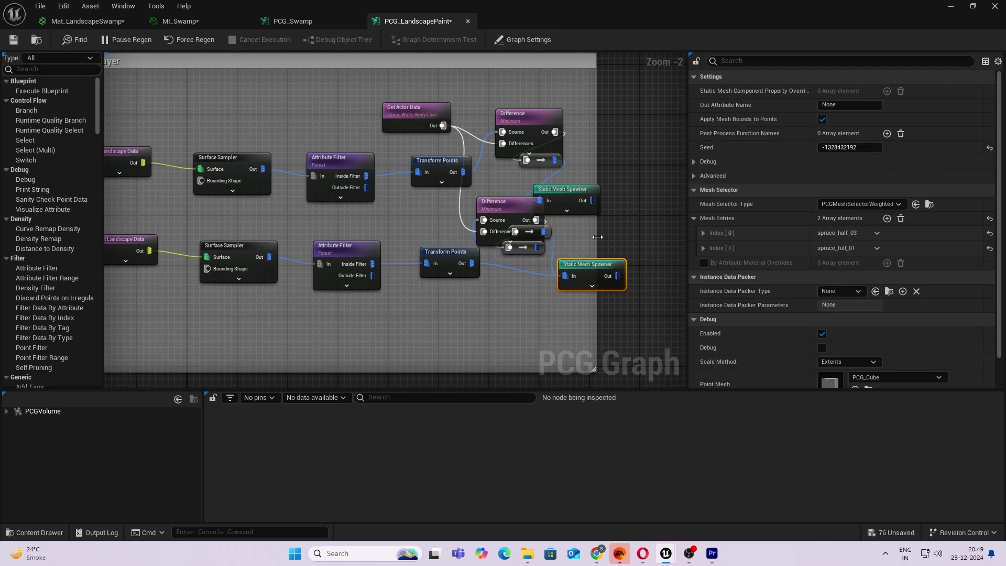
{"action": "left_click_drag", "start_coordinate": [598, 237], "coordinate": [714, 224]}
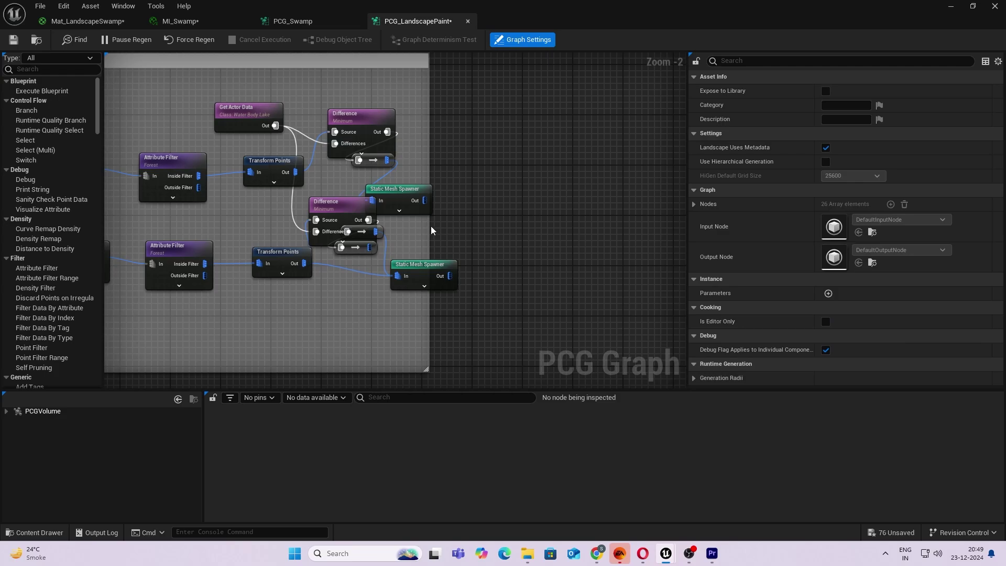
{"action": "left_click_drag", "start_coordinate": [430, 226], "coordinate": [593, 212]}
{"action": "right_click_drag", "start_coordinate": [258, 296], "coordinate": [349, 273]}
{"action": "left_click", "coordinate": [441, 195]}
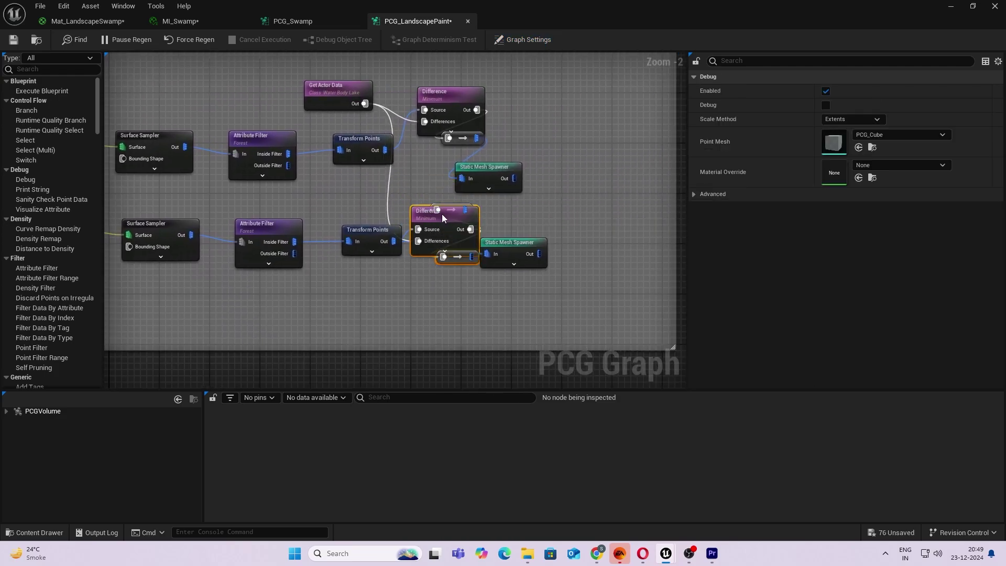
{"action": "left_click_drag", "start_coordinate": [519, 243], "coordinate": [561, 236]}
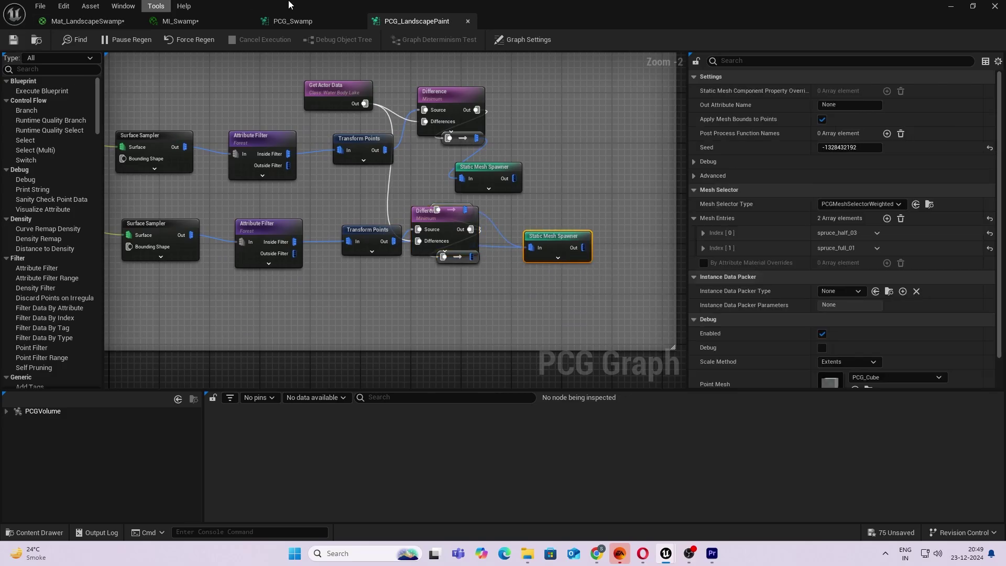
- Return to the level and examine the foliage in and around the lake
{"action": "left_click", "coordinate": [950, 7]}
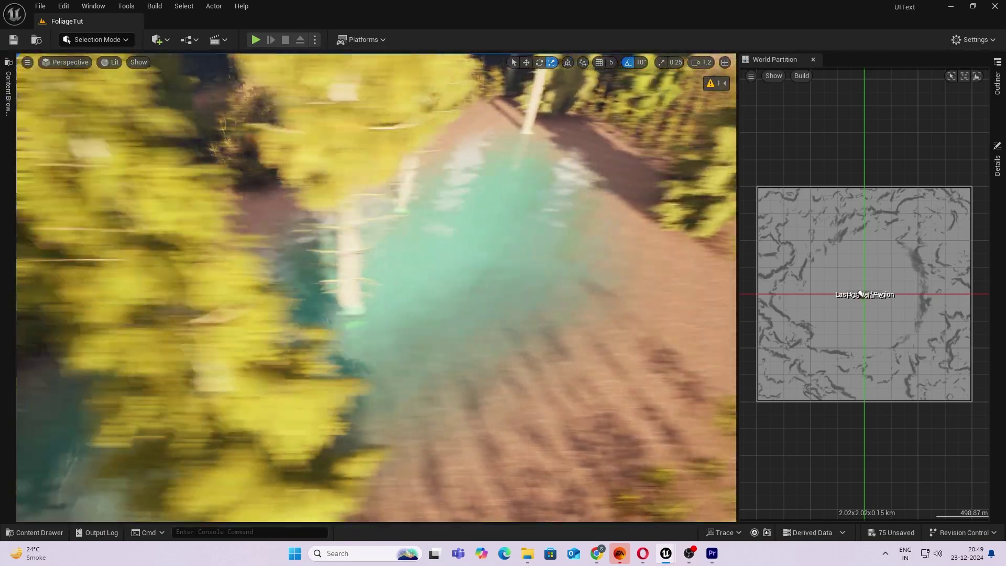
{"action": "right_click_drag", "start_coordinate": [376, 287], "coordinate": [472, 220]}
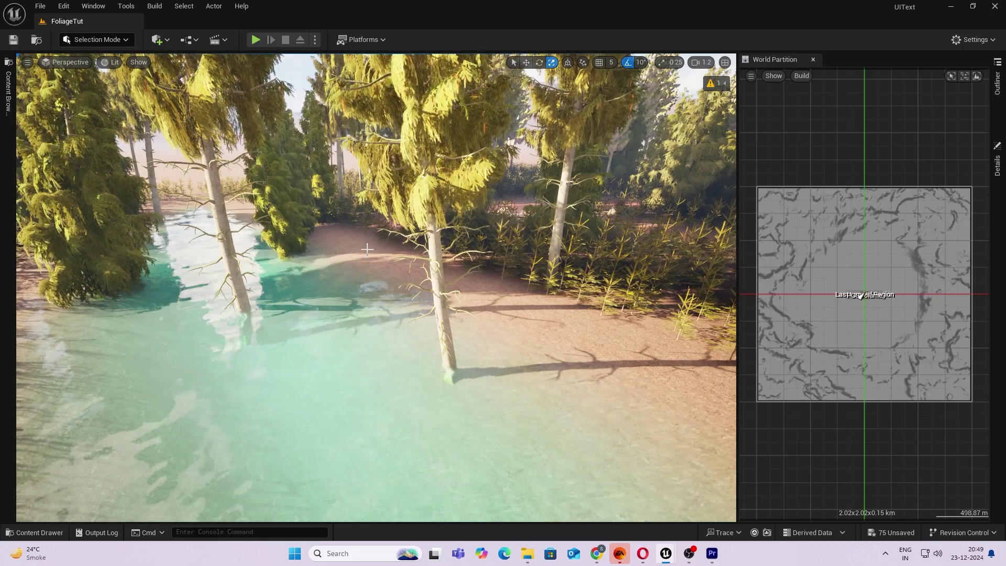
{"action": "right_click", "coordinate": [309, 244]}
- Select the lake and open Water_Material_Lake, the water material of its WaterBodyComponent, for editing
{"action": "left_click", "coordinate": [553, 285]}
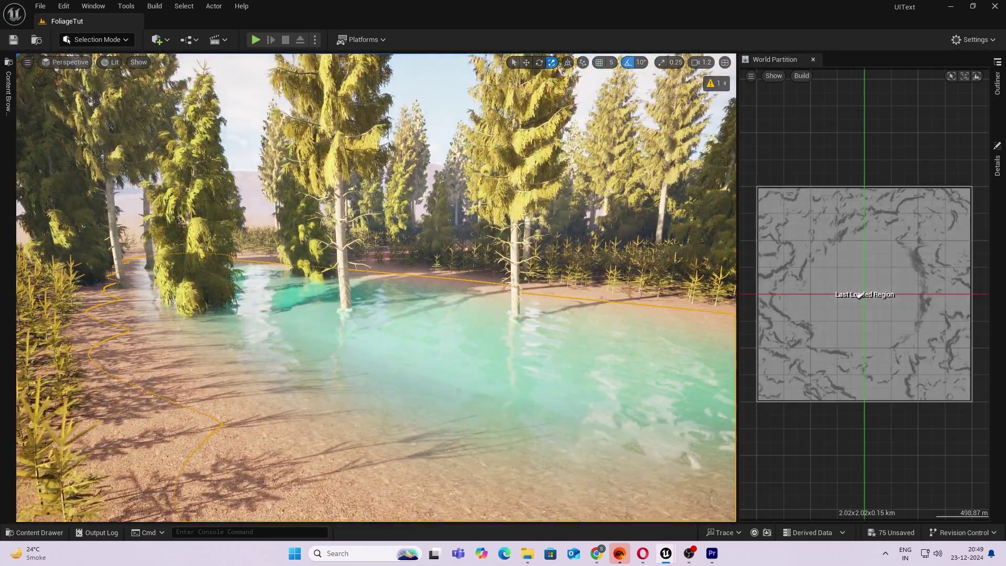
{"action": "left_click", "coordinate": [997, 164]}
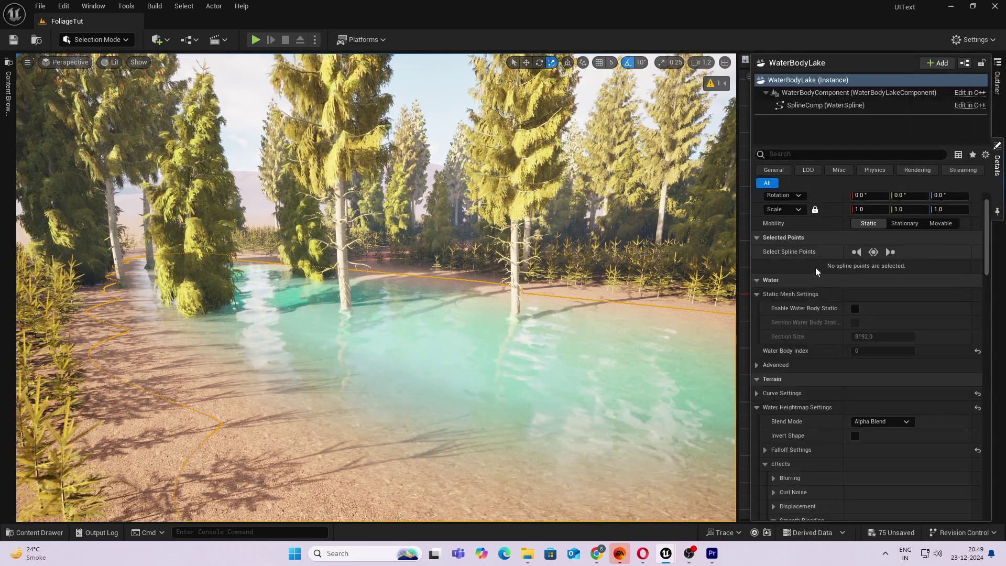
{"action": "left_click", "coordinate": [837, 94]}
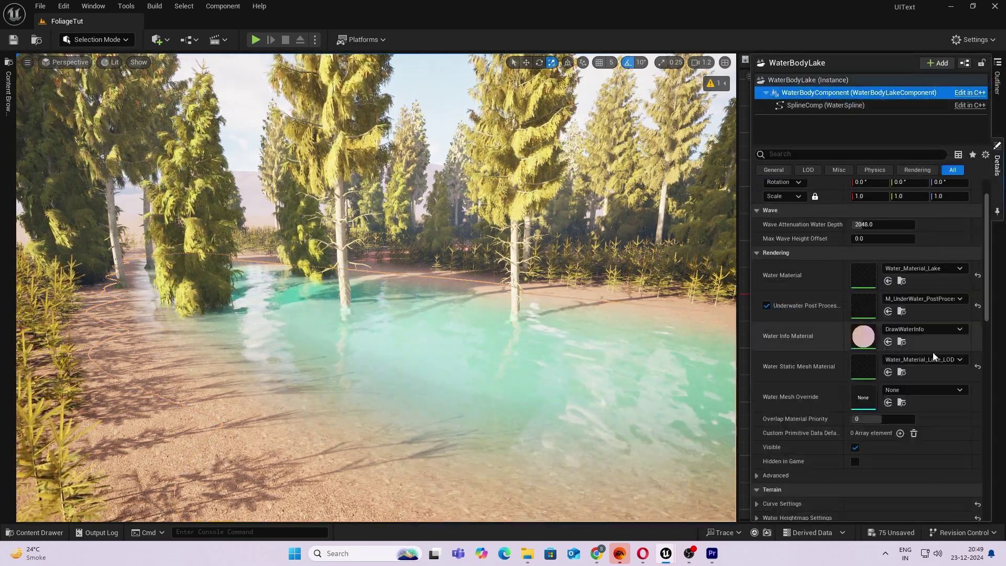
{"action": "left_click", "coordinate": [901, 283]}
{"action": "double_click", "coordinate": [555, 420]}
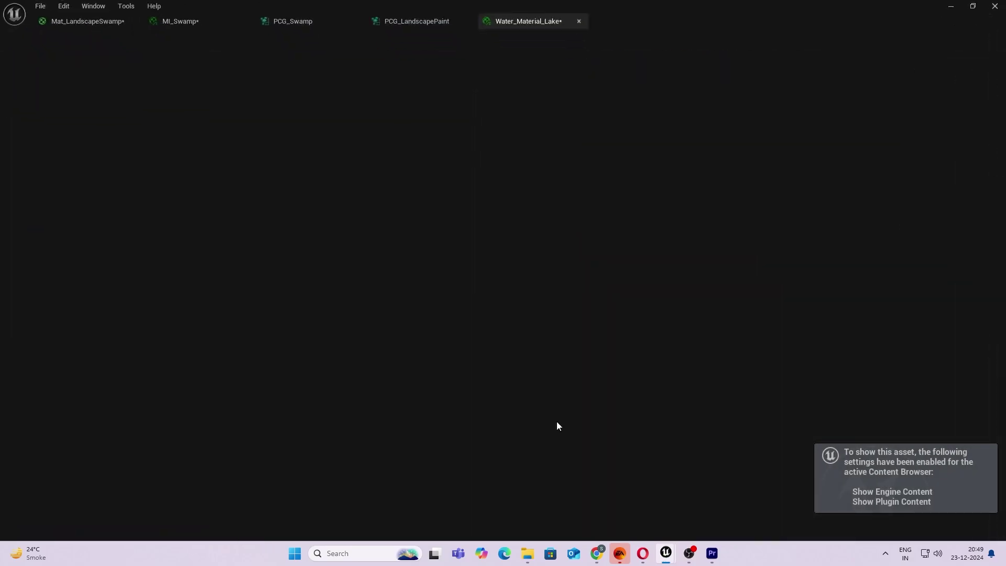
- Find the wave parameters in the lake material and turn off Enable Waves
{"action": "left_click", "coordinate": [751, 77]}
{"action": "type", "text": "wav"}
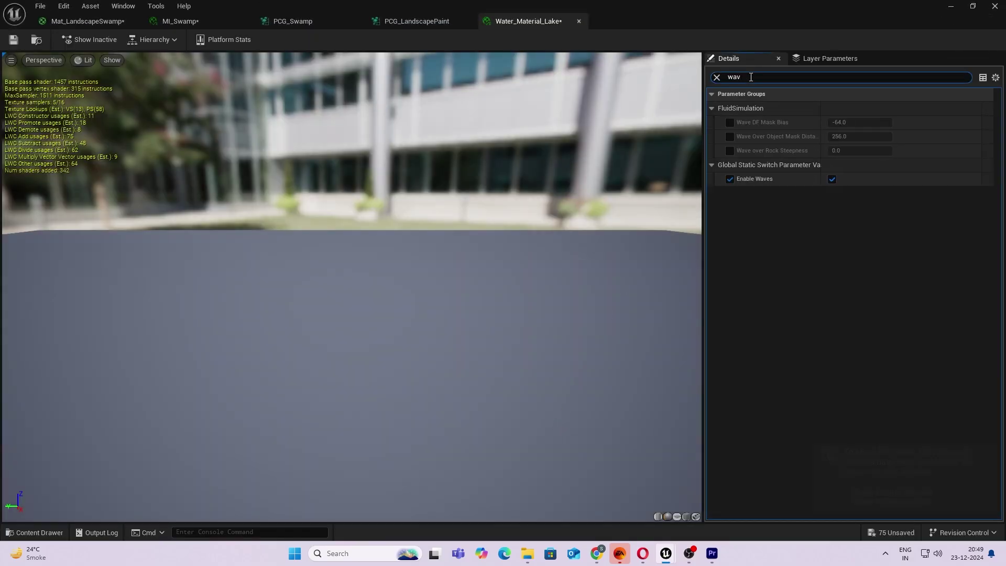
{"action": "left_click", "coordinate": [837, 179]}
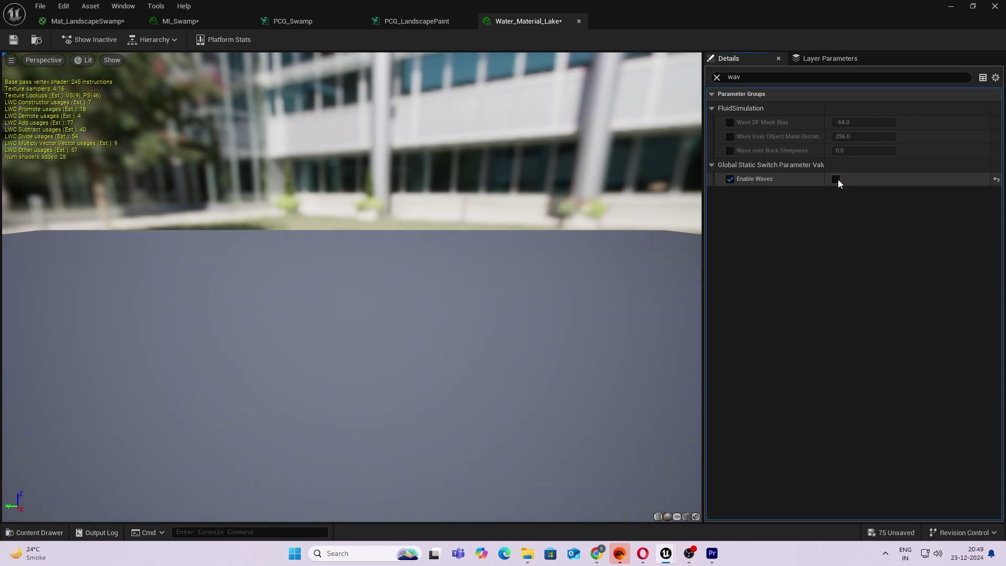
- Save Water_Material_Lake and return to the level to check the lake's water surface
{"action": "left_click", "coordinate": [13, 40]}
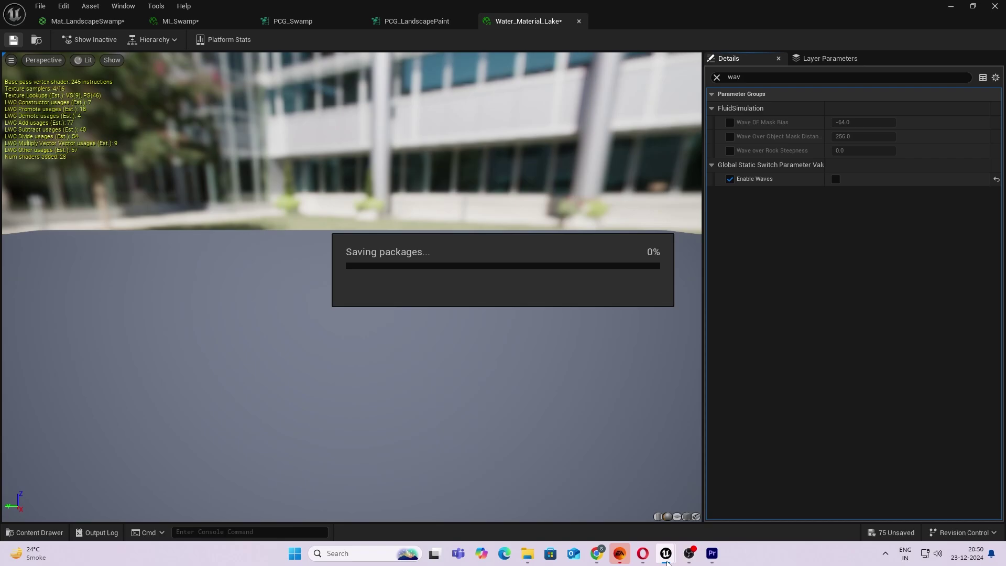
{"action": "mouse_move", "coordinate": [666, 555]}
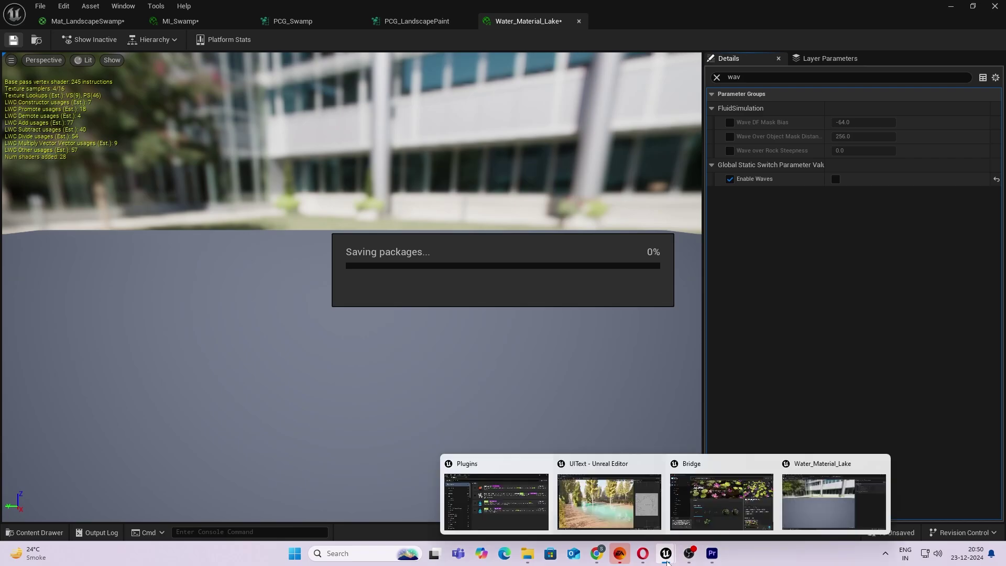
{"action": "left_click", "coordinate": [589, 510]}
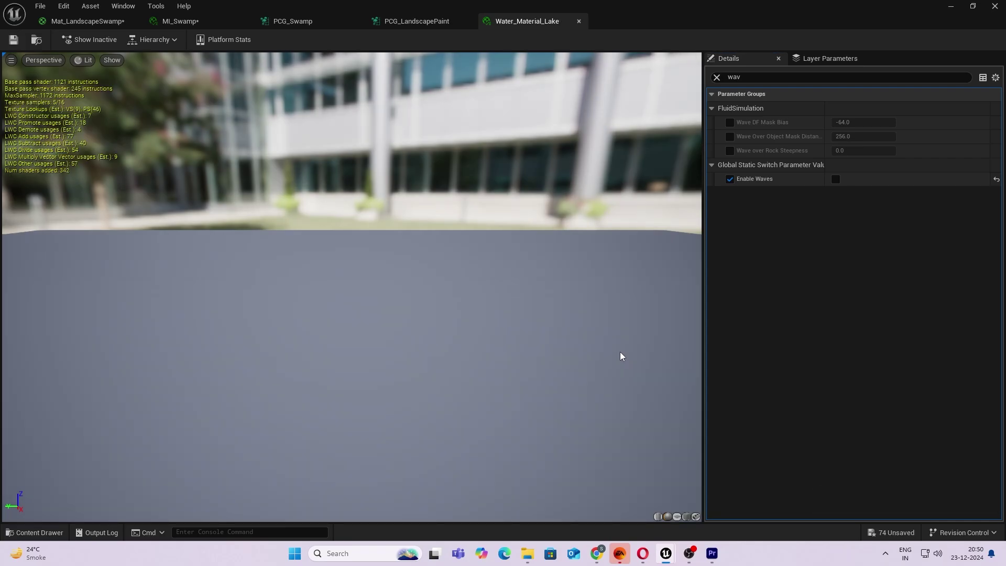
{"action": "left_click", "coordinate": [954, 9]}
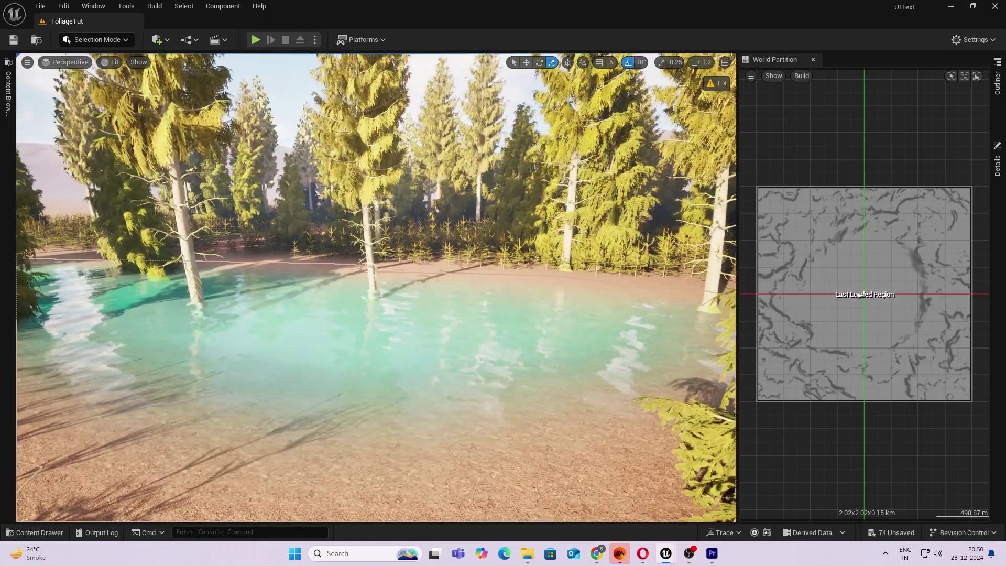
{"action": "key", "text": "w"}
{"action": "right_click_drag", "start_coordinate": [376, 287], "coordinate": [287, 315]}
{"action": "key", "text": "s"}
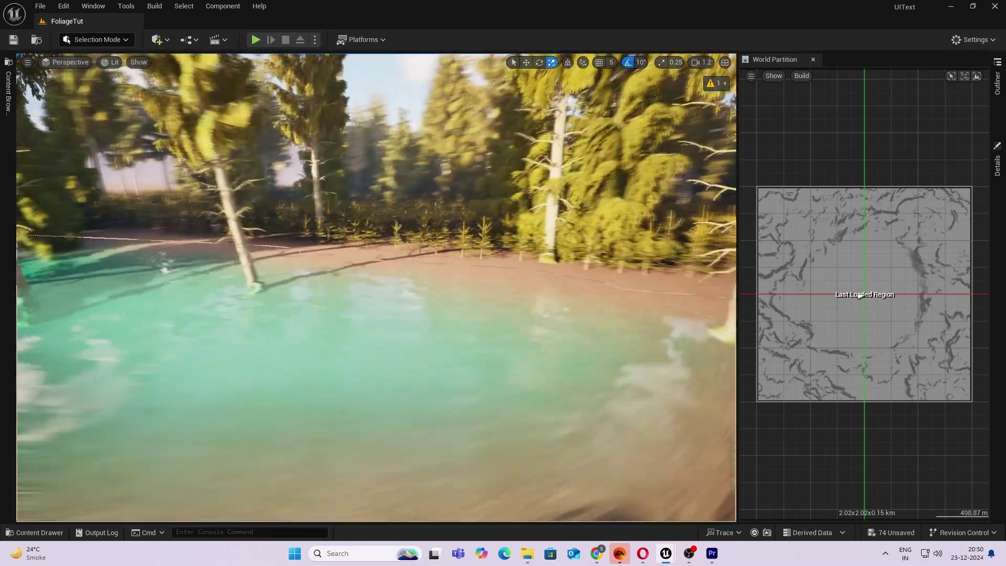
- In PCG_LandscapePaint, copy the lake Get Actor Data and Difference pair and wire it between the upper Path chain's Transform Points and Static Mesh Spawner
{"action": "key", "text": "alt+Tab"}
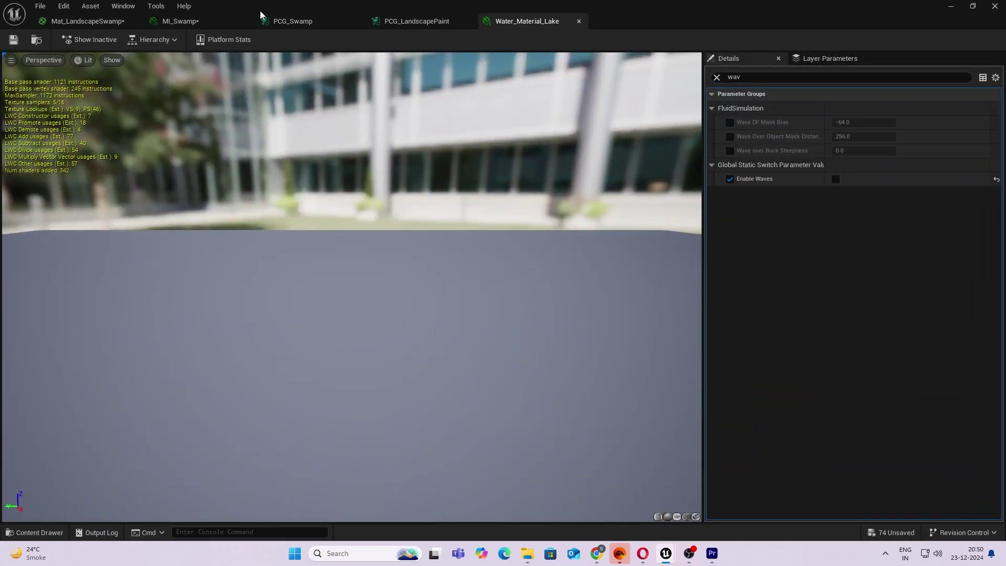
{"action": "left_click", "coordinate": [427, 21]}
{"action": "right_click_drag", "start_coordinate": [560, 184], "coordinate": [608, 231]}
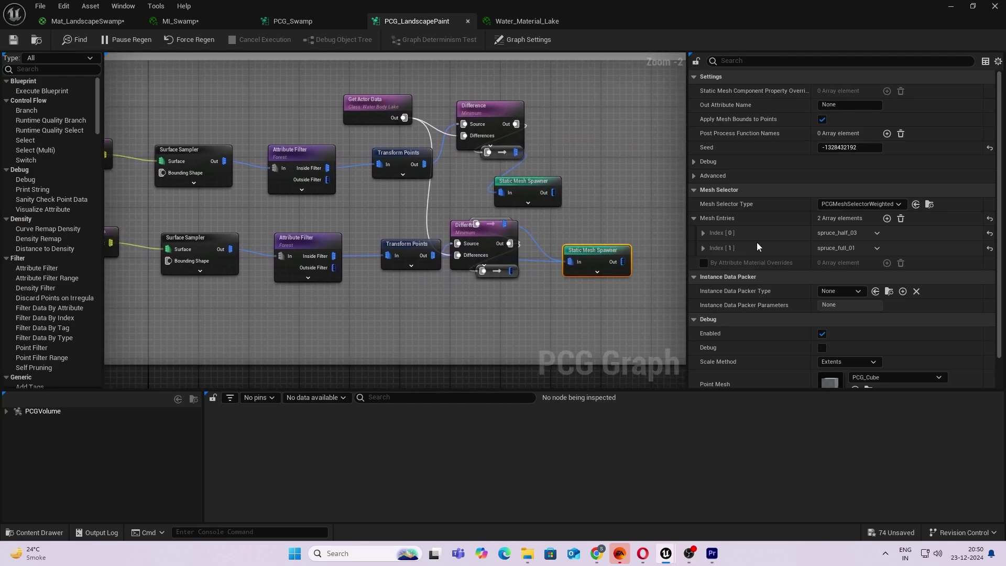
{"action": "right_click_drag", "start_coordinate": [608, 169], "coordinate": [607, 53]}
{"action": "right_click_drag", "start_coordinate": [506, 246], "coordinate": [464, 170]}
{"action": "left_click_drag", "start_coordinate": [464, 149], "coordinate": [535, 314]}
{"action": "left_click_drag", "start_coordinate": [506, 190], "coordinate": [571, 191]}
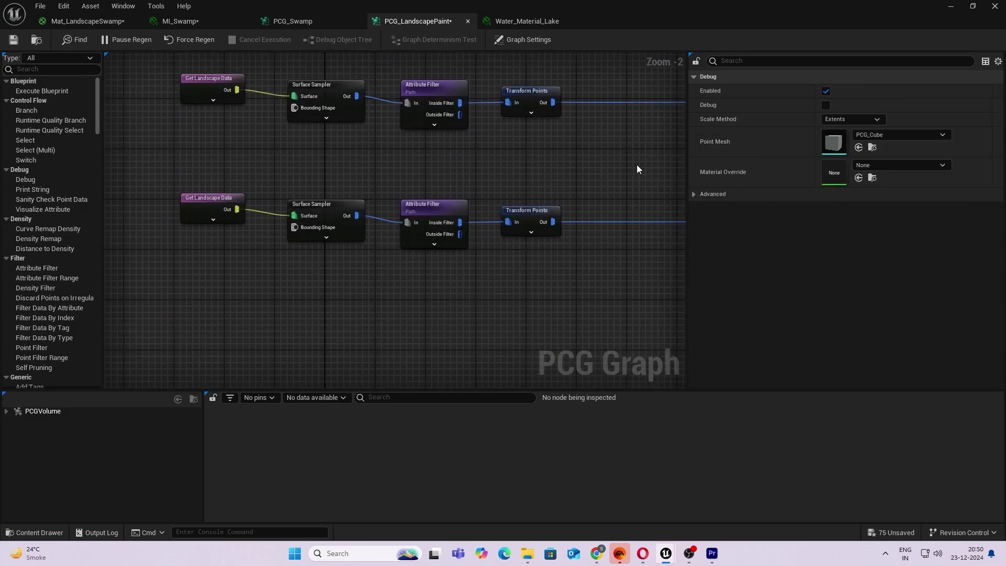
{"action": "key", "text": "ctrl+v"}
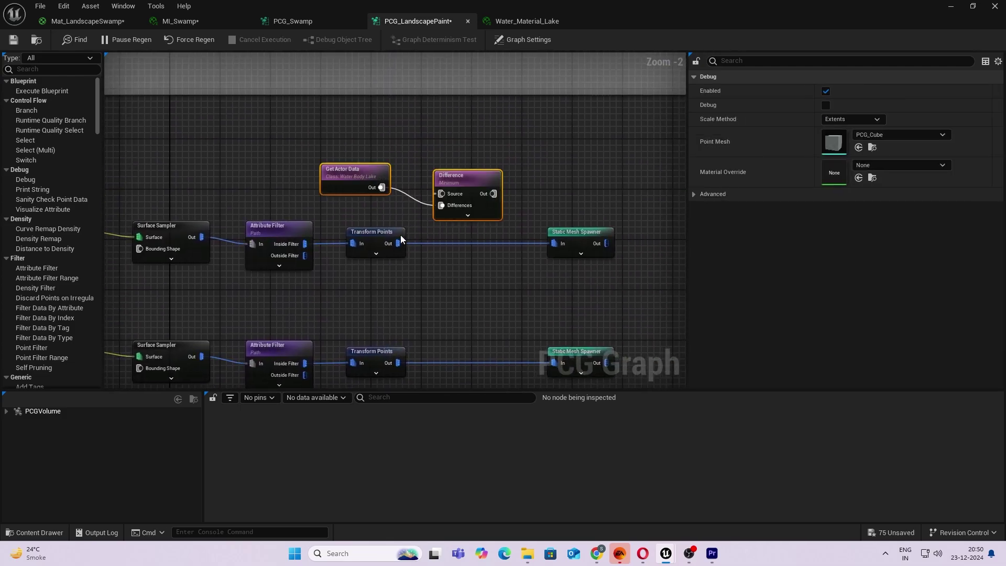
{"action": "left_click_drag", "start_coordinate": [399, 244], "coordinate": [534, 218]}
{"action": "left_click", "coordinate": [483, 243], "text": "alt"}
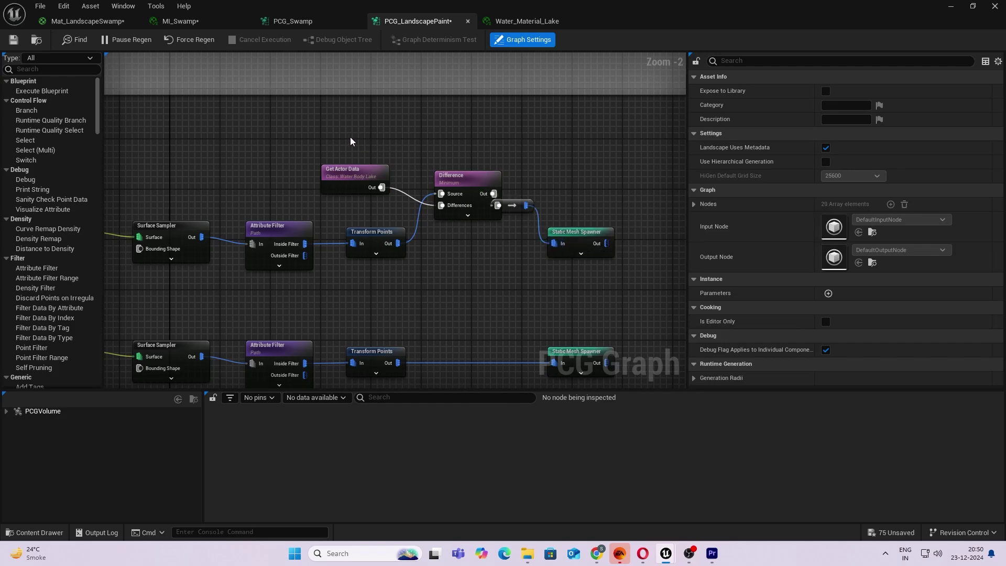
- Duplicate the Get Actor Data and Difference pair into the lower Path chain before its Static Mesh Spawner, and save the graph
{"action": "left_click_drag", "start_coordinate": [351, 141], "coordinate": [503, 220]}
{"action": "key", "text": "ctrl+c"}
{"action": "key", "text": "ctrl+v"}
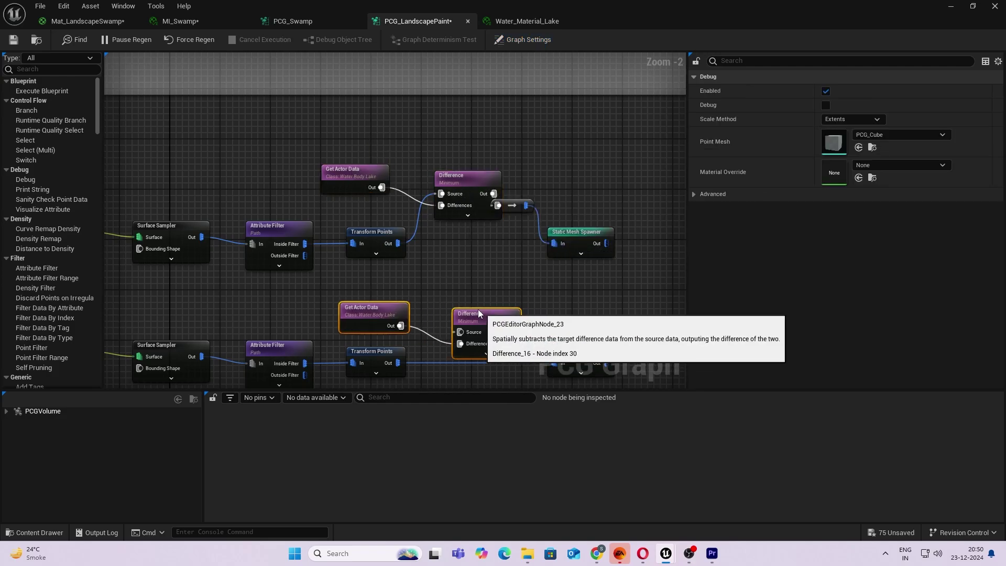
{"action": "left_click_drag", "start_coordinate": [478, 310], "coordinate": [559, 364]}
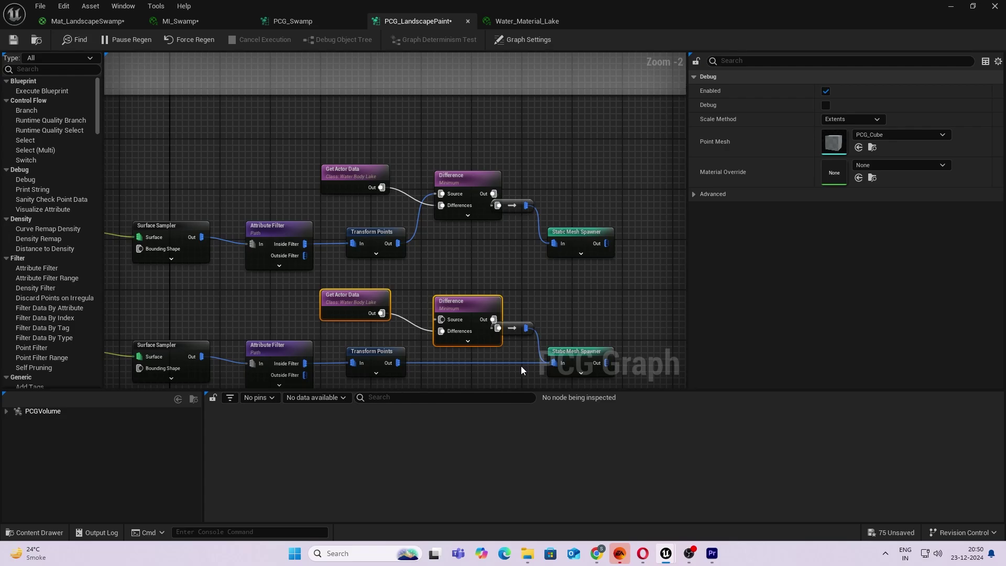
{"action": "left_click", "coordinate": [503, 365]}
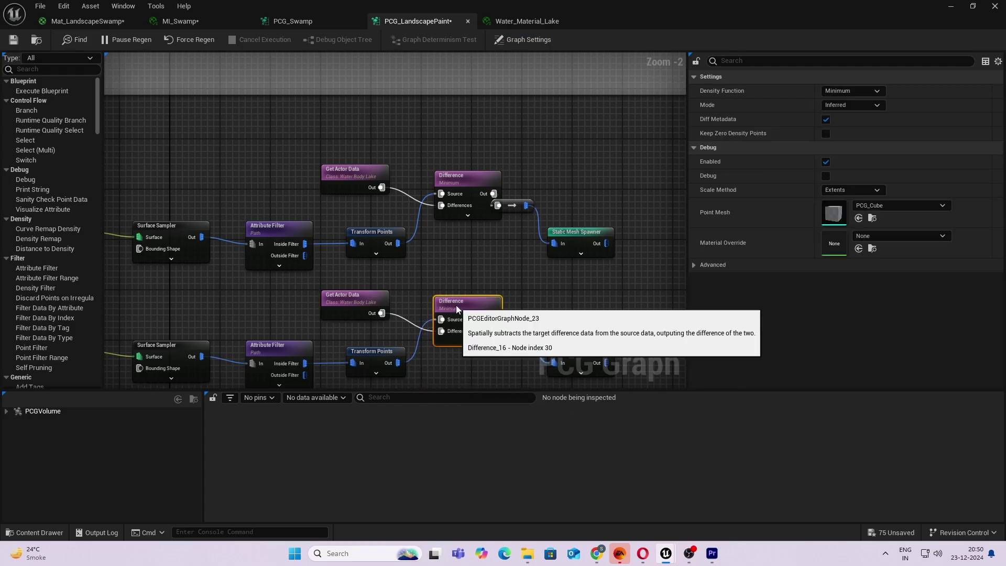
{"action": "right_click_drag", "start_coordinate": [587, 178], "coordinate": [554, 295]}
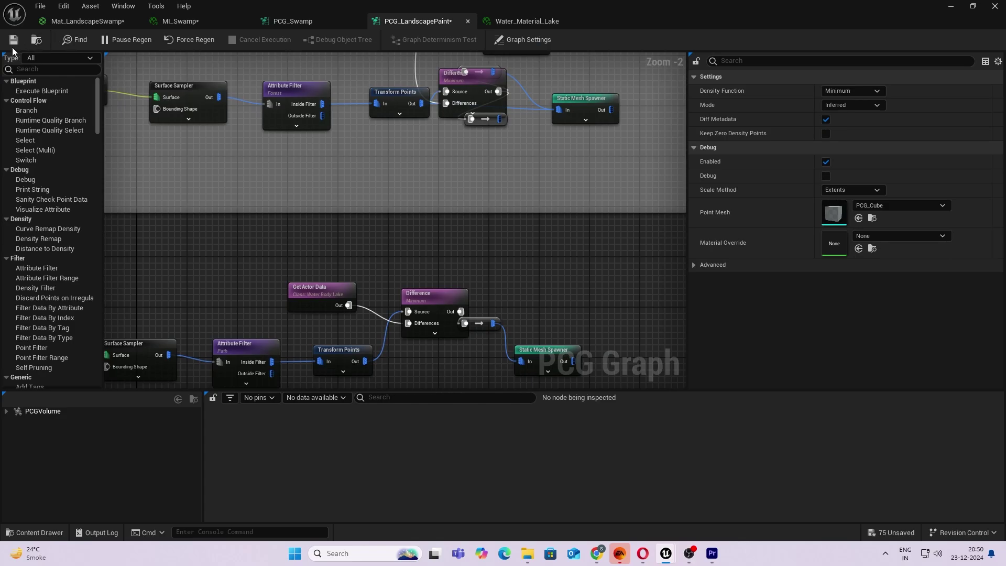
- Return to the level and move the lake's spline point beside the sandy clearing slightly inward toward the water
{"action": "left_click", "coordinate": [958, 9]}
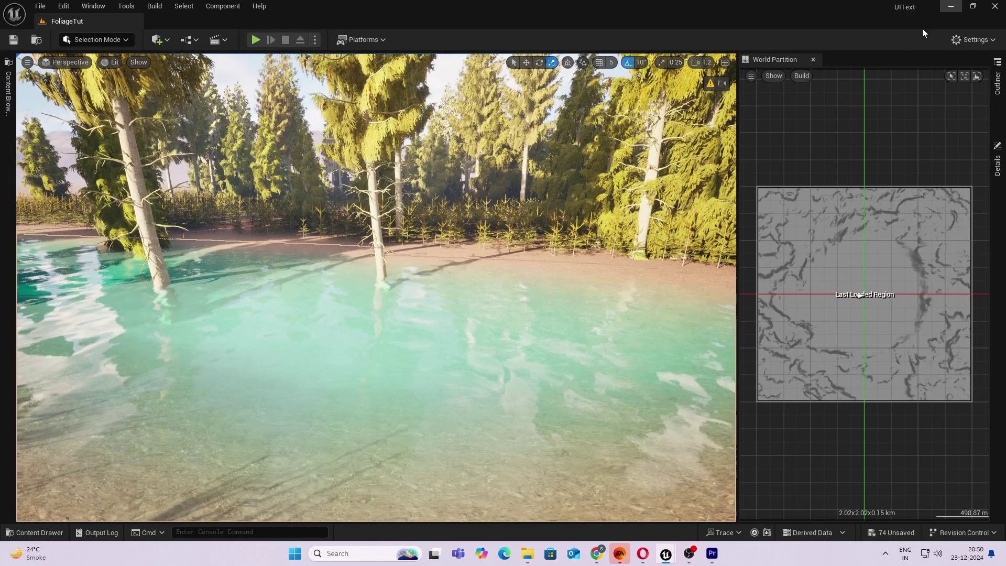
{"action": "right_click_drag", "start_coordinate": [503, 252], "coordinate": [576, 304]}
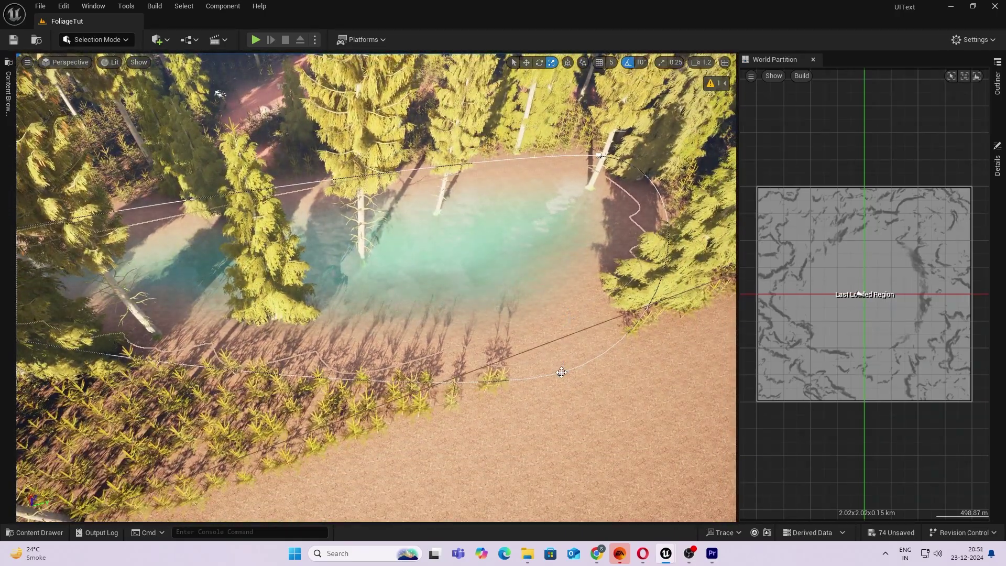
{"action": "left_click", "coordinate": [560, 372]}
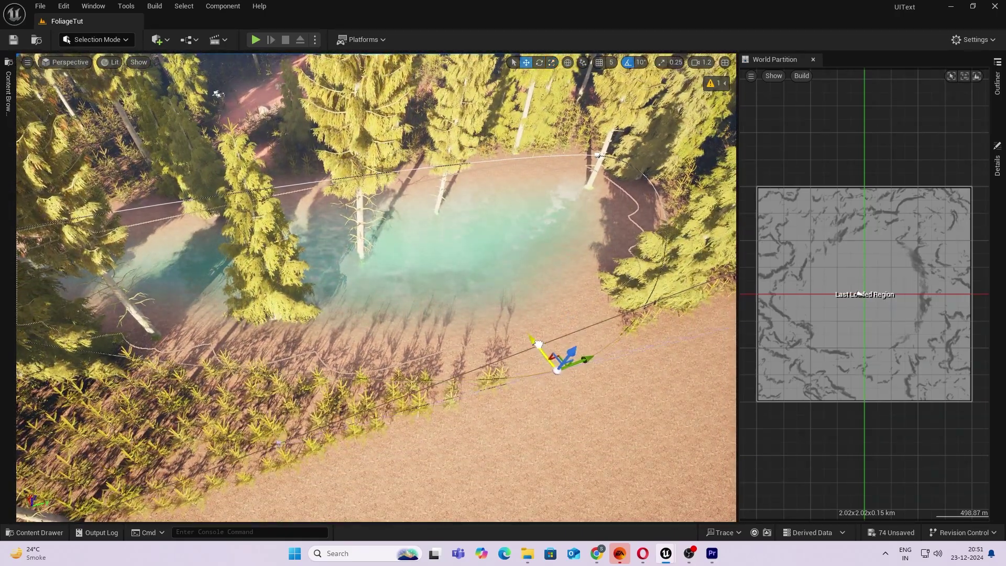
{"action": "left_click_drag", "start_coordinate": [513, 312], "coordinate": [511, 309]}
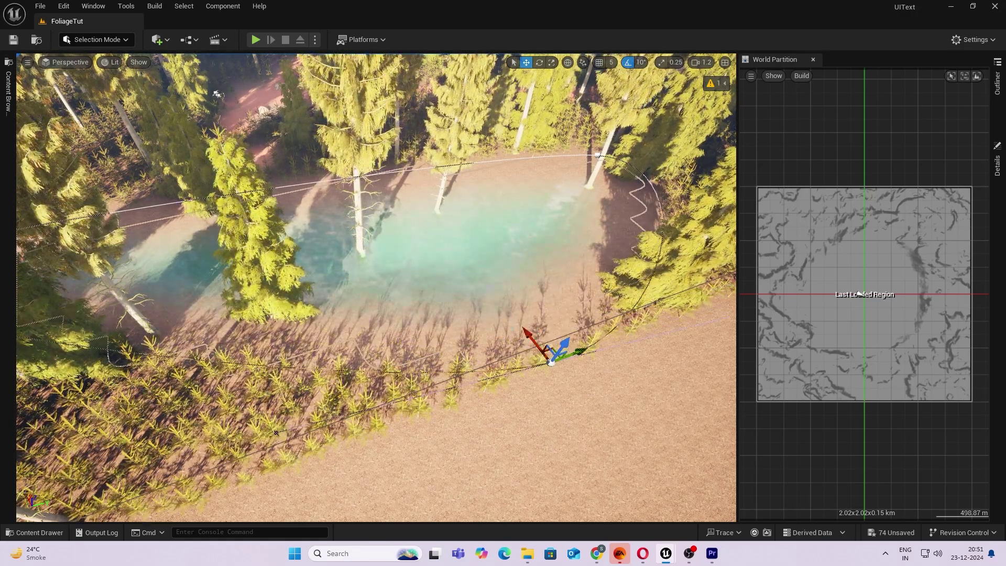
- Examine the lake shore from several angles, checking the foliage and trees along the water's edge
{"action": "key", "text": "w"}
{"action": "right_click_drag", "start_coordinate": [570, 350], "coordinate": [404, 356]}
{"action": "right_click_drag", "start_coordinate": [347, 335], "coordinate": [347, 336]}
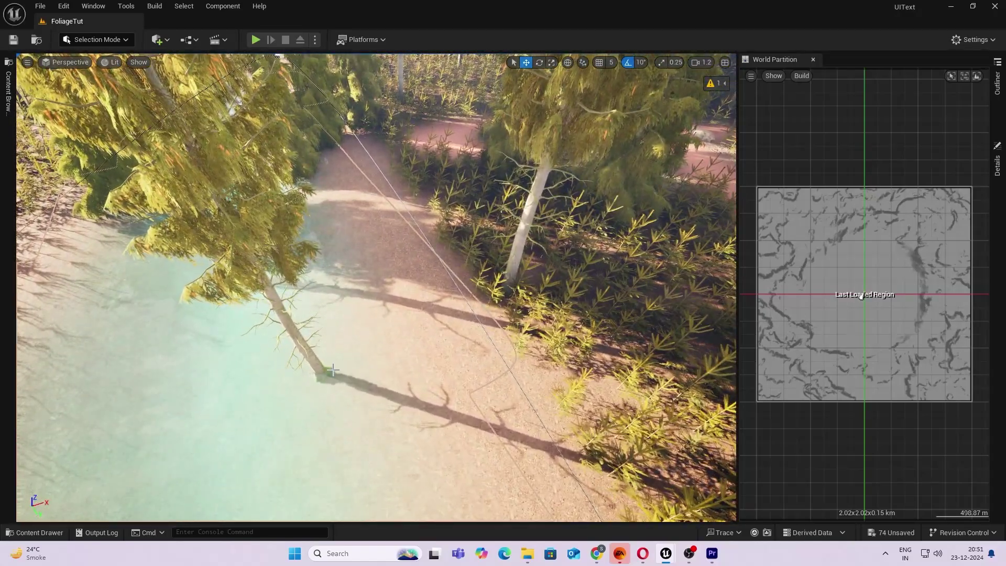
{"action": "mouse_move", "coordinate": [373, 294]}
{"action": "right_mouse_down"}
{"action": "mouse_move", "coordinate": [375, 262]}
{"action": "mouse_move", "coordinate": [344, 248]}
{"action": "mouse_move", "coordinate": [356, 241]}
{"action": "mouse_move", "coordinate": [373, 294]}
{"action": "right_mouse_up"}
{"action": "key", "text": "w"}
{"action": "key", "text": "s"}
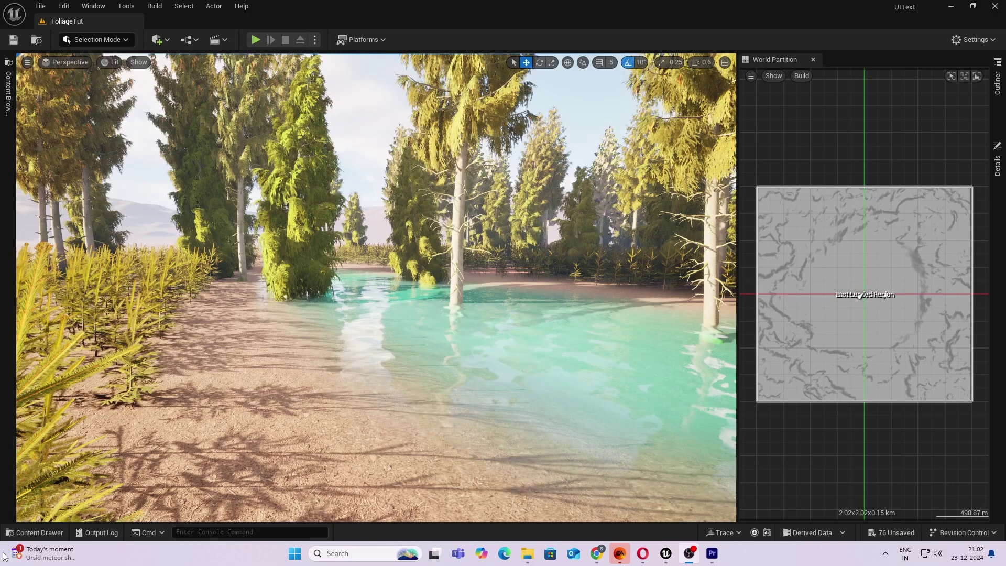
- Review the Rembrandt_Water_Lily static meshes in the project content and bring up the PCG_LandscapePaint graph at full size
{"action": "left_click", "coordinate": [36, 532]}
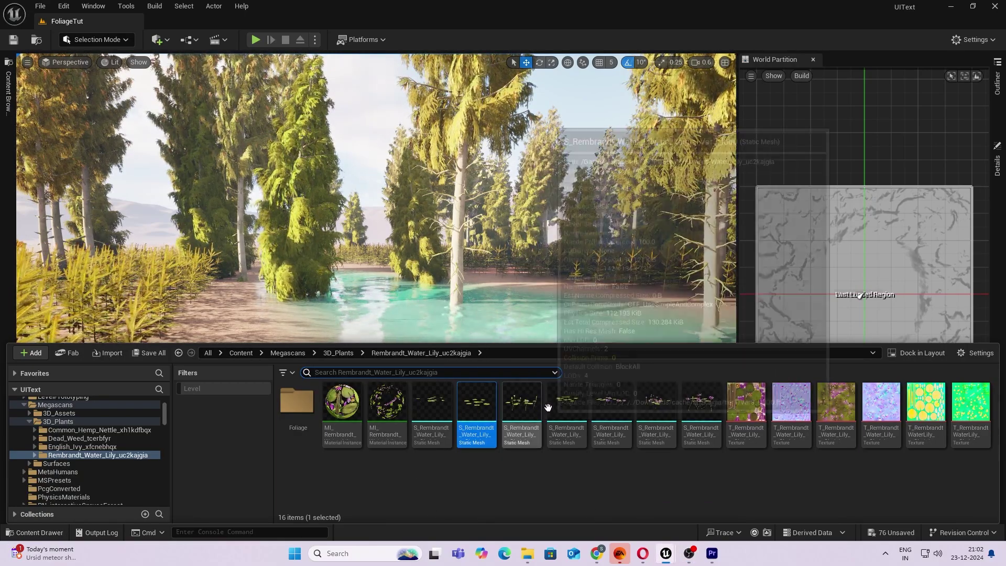
{"action": "mouse_move", "coordinate": [665, 553]}
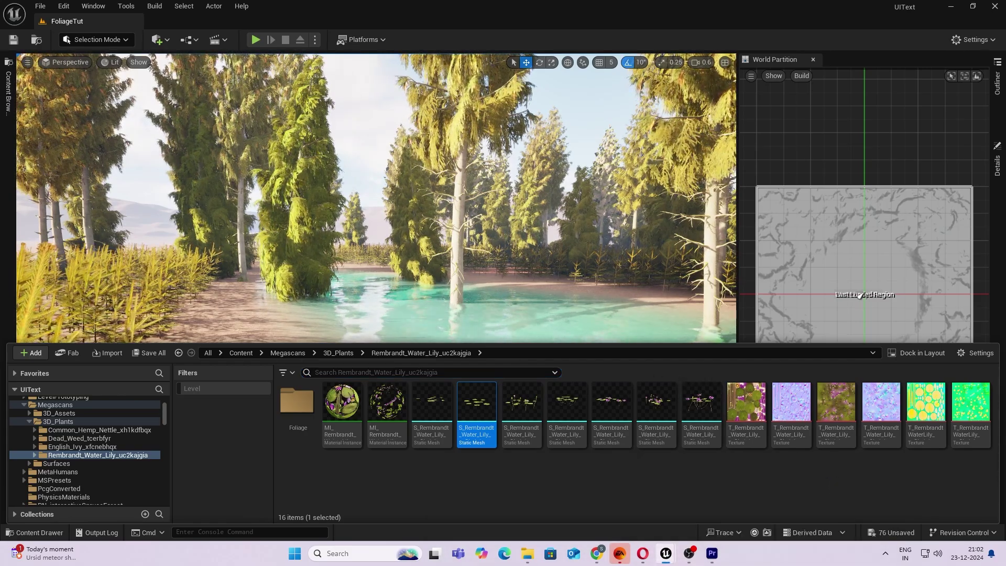
{"action": "left_click_drag", "start_coordinate": [1005, 125], "coordinate": [444, 116]}
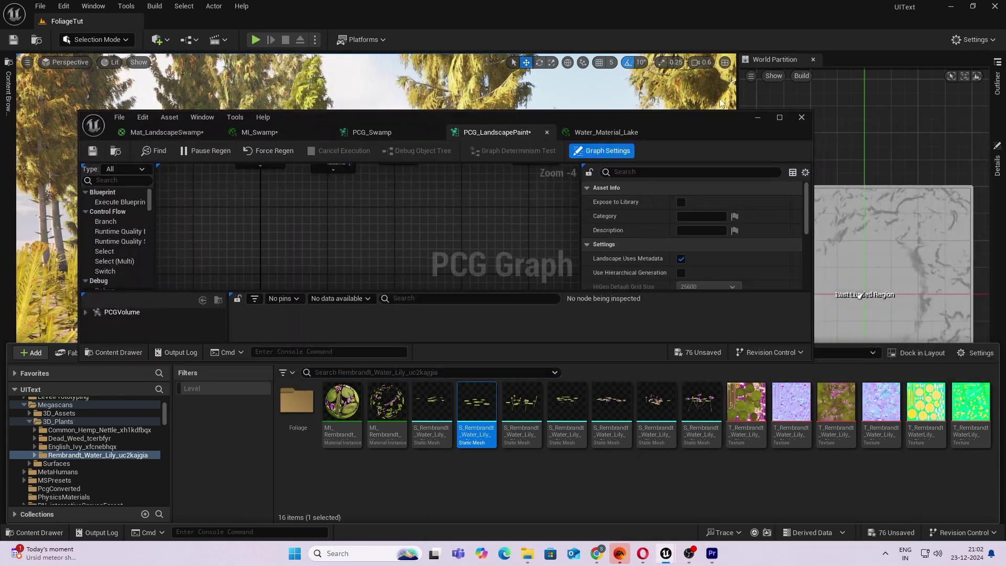
{"action": "left_click", "coordinate": [777, 117]}
{"action": "scroll", "coordinate": [480, 219], "scroll_direction": "down", "scroll_amount": 5}
{"action": "scroll", "coordinate": [447, 174], "scroll_direction": "up", "scroll_amount": 4}
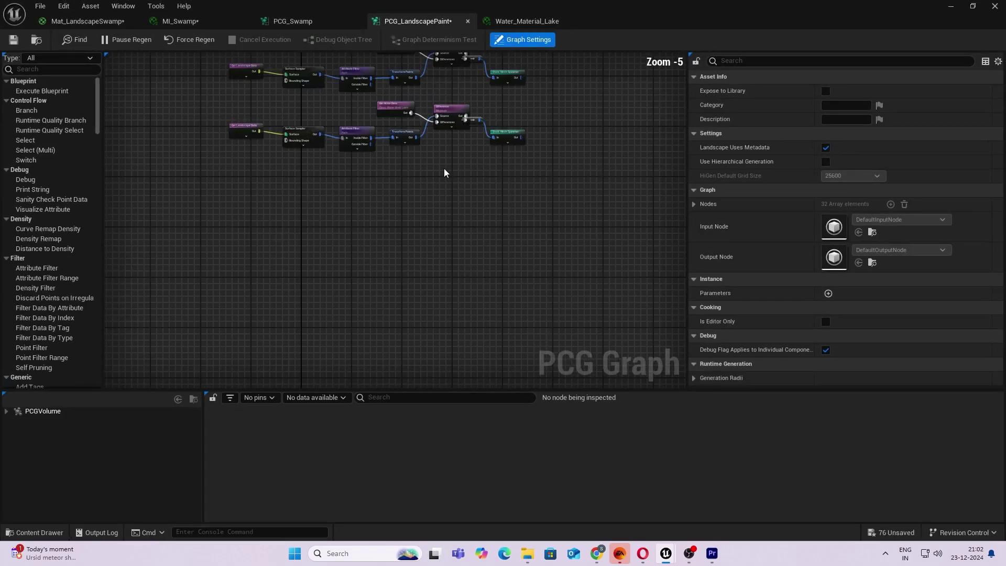
- Add a Get Spline Data node in the empty area below the Path chains
{"action": "right_click_drag", "start_coordinate": [444, 170], "coordinate": [553, 174]}
{"action": "right_click_drag", "start_coordinate": [366, 290], "coordinate": [481, 267]}
{"action": "right_click", "coordinate": [488, 312]}
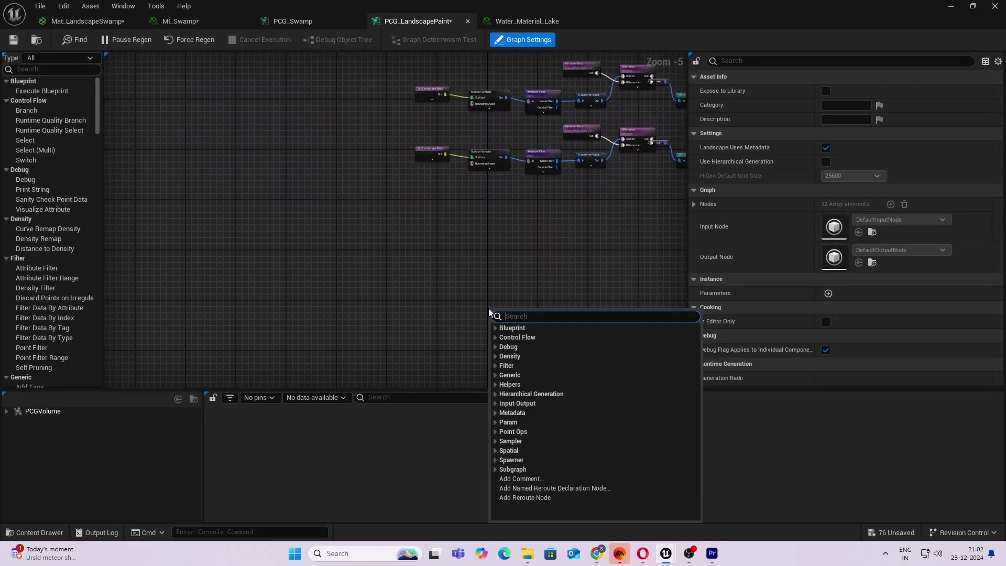
{"action": "type", "text": "get spli"}
{"action": "key", "text": "Return"}
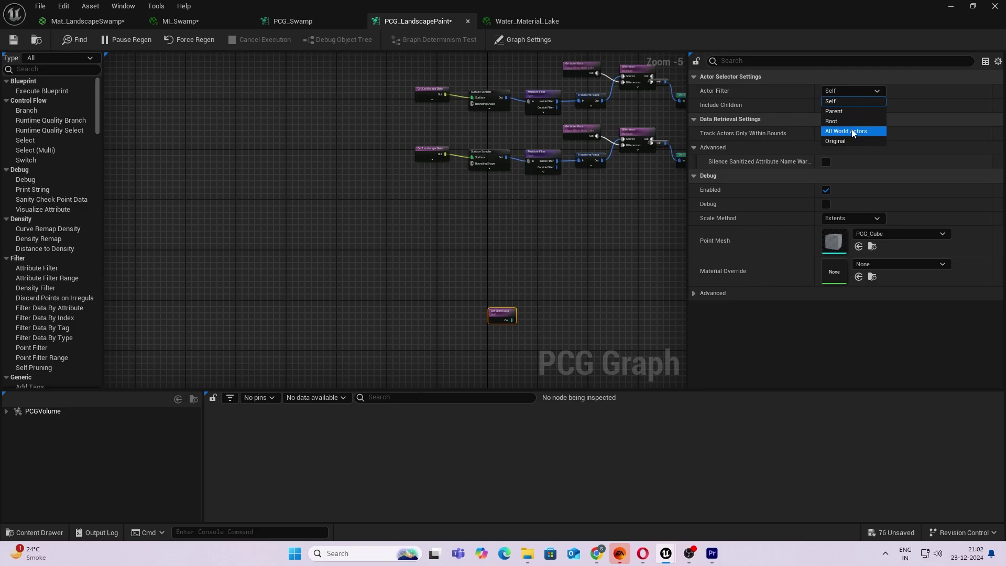
- Set Get Spline Data to All World Actors, selected by class WaterBodyLake, with Must Overlap Self and Select Multiple enabled
{"action": "left_click", "coordinate": [849, 131]}
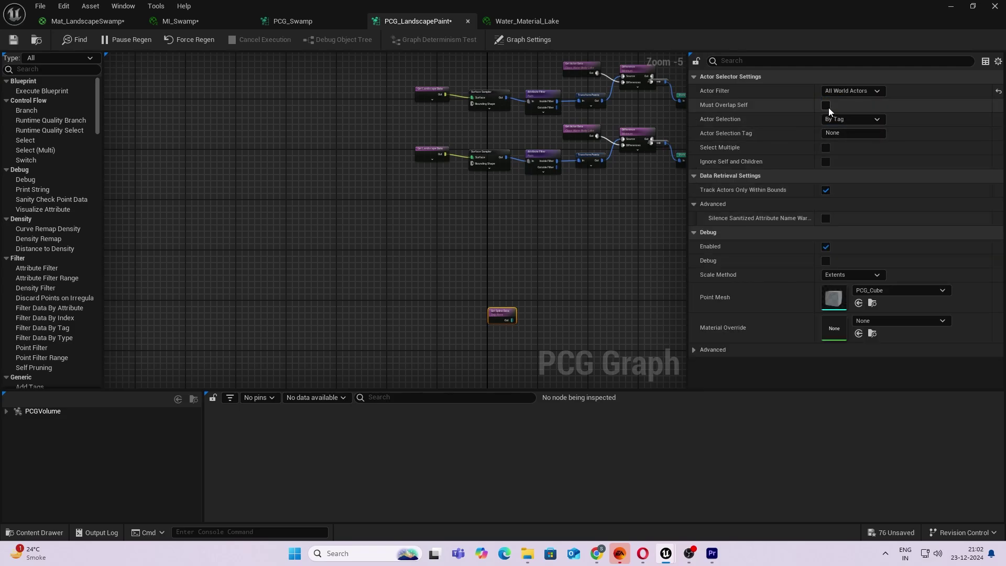
{"action": "left_click", "coordinate": [825, 148]}
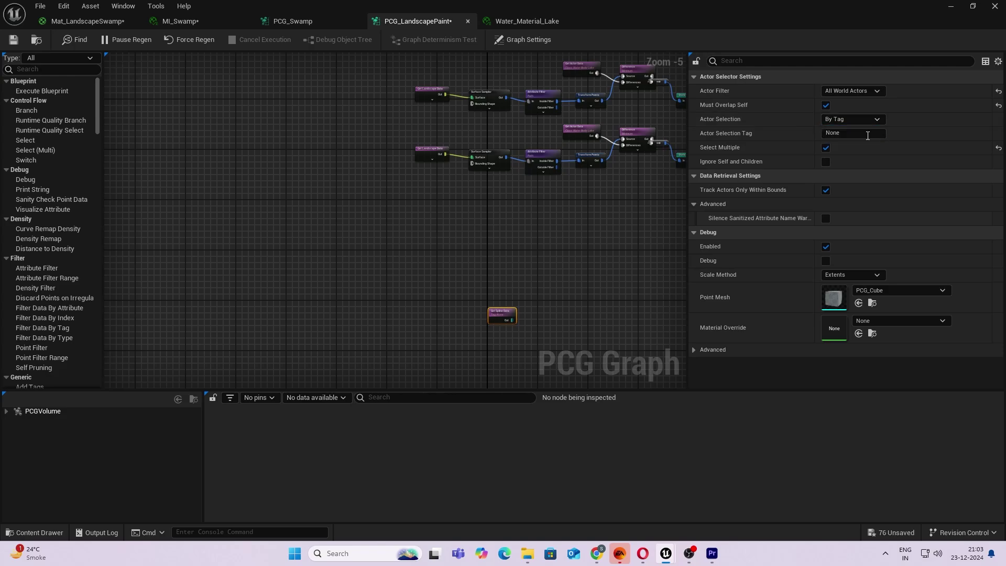
{"action": "left_click", "coordinate": [868, 136]}
{"action": "left_click", "coordinate": [858, 133]}
{"action": "type", "text": "lake"}
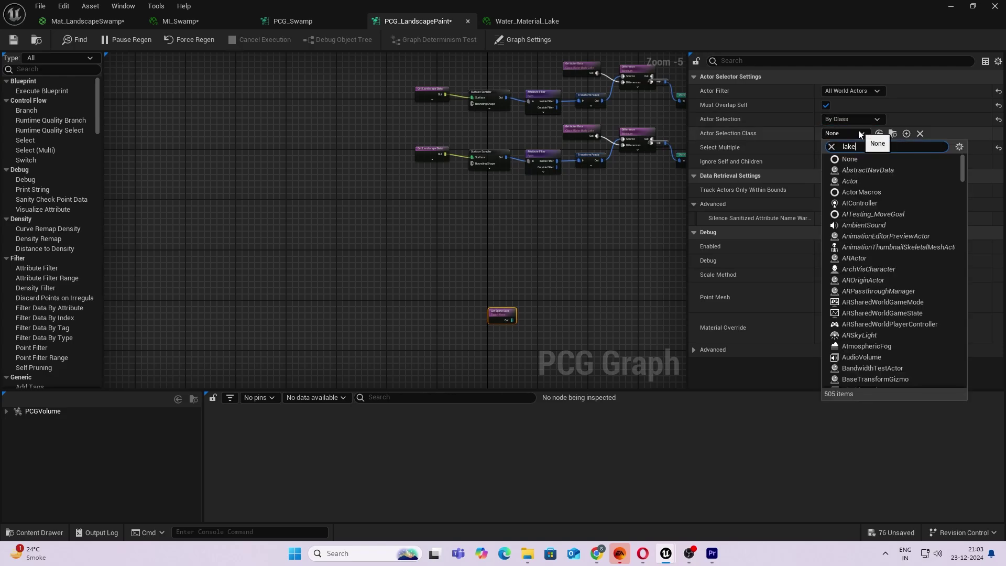
{"action": "left_click", "coordinate": [870, 171]}
- Connect a Spline Sampler to the Get Spline Data output and set its Dimension to On Interior
{"action": "right_click_drag", "start_coordinate": [551, 301], "coordinate": [512, 291]}
{"action": "scroll", "coordinate": [477, 292], "scroll_direction": "up", "scroll_amount": 3}
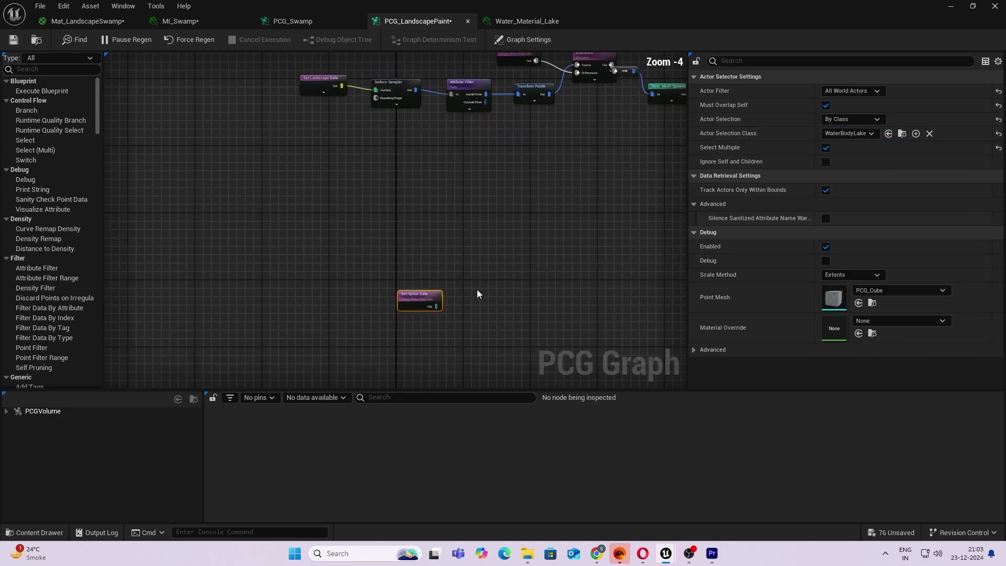
{"action": "left_click_drag", "start_coordinate": [419, 314], "coordinate": [468, 314]}
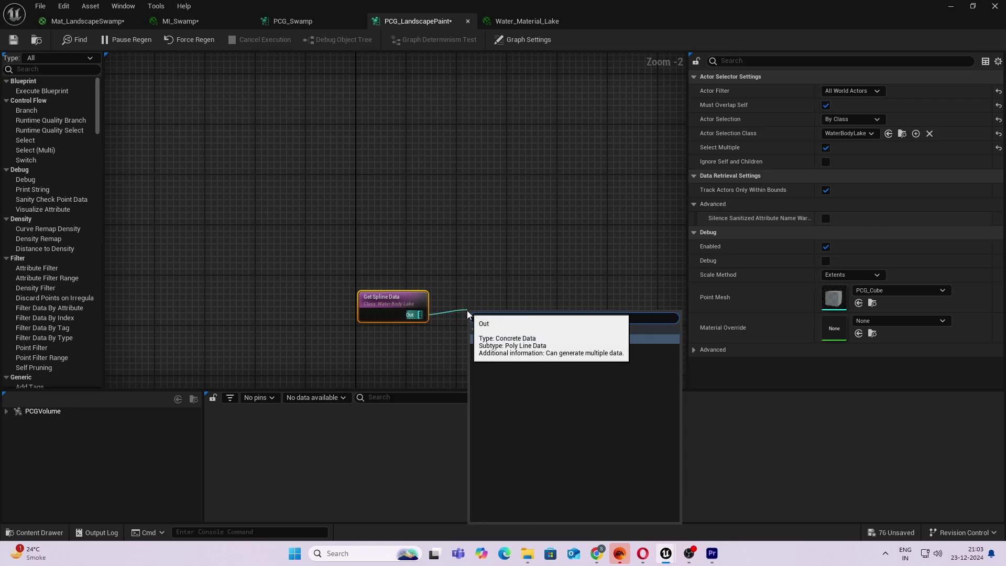
{"action": "left_click", "coordinate": [556, 338]}
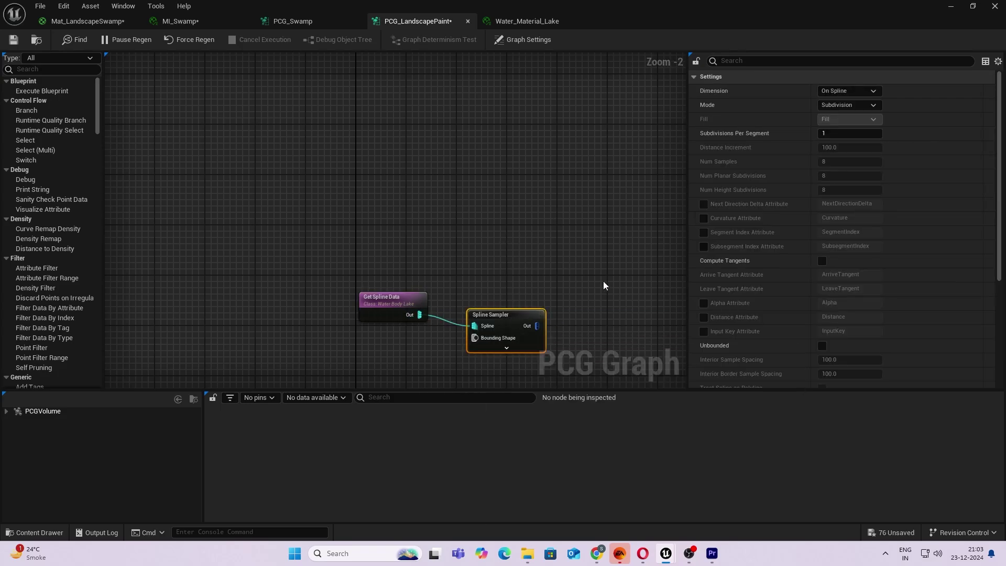
{"action": "right_click_drag", "start_coordinate": [603, 286], "coordinate": [466, 298]}
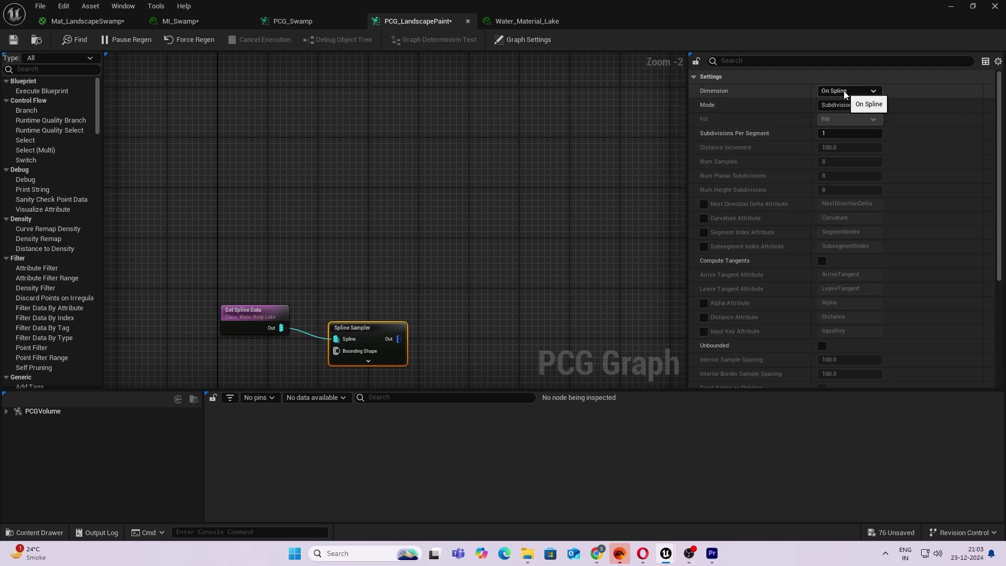
{"action": "left_click", "coordinate": [843, 142]}
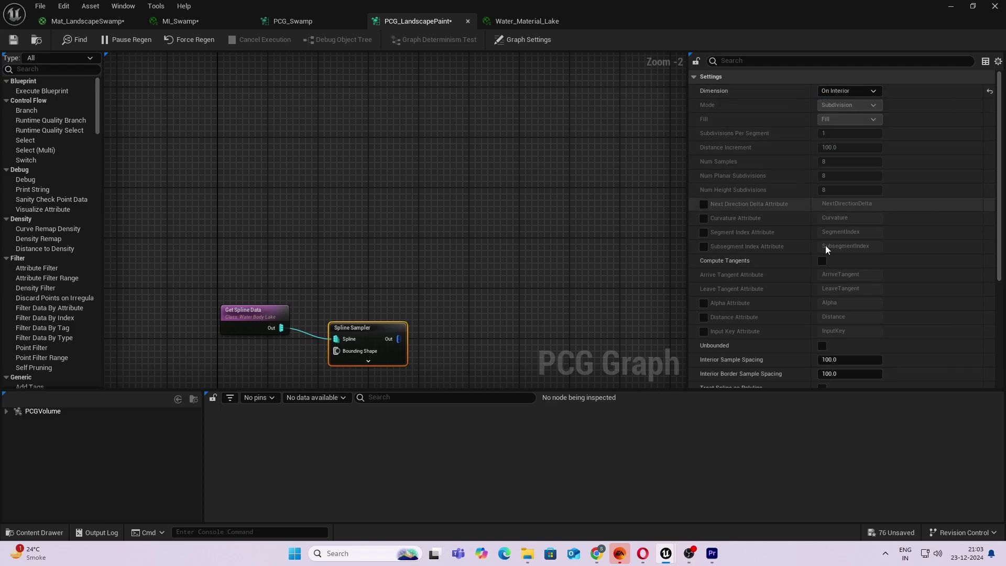
{"action": "right_click_drag", "start_coordinate": [443, 341], "coordinate": [392, 323]}
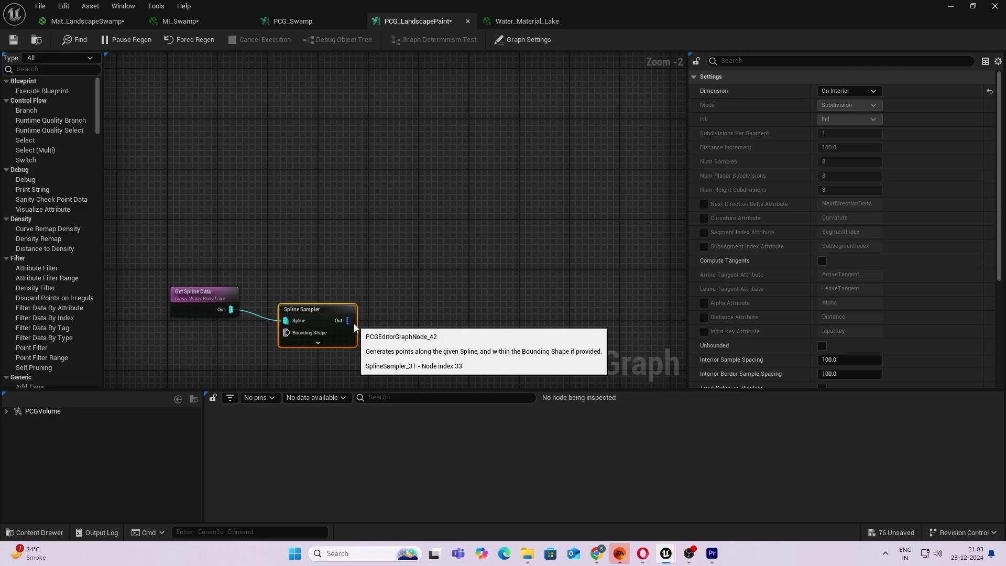
- Add a Transform Points node connected to the Spline Sampler's output
{"action": "left_click_drag", "start_coordinate": [349, 320], "coordinate": [461, 272]}
{"action": "type", "text": "transf"}
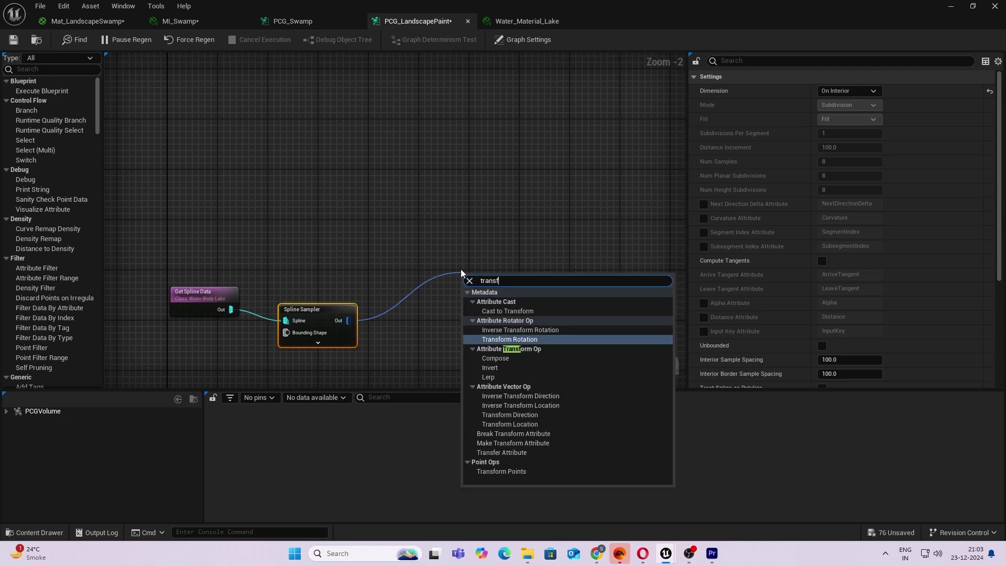
{"action": "type", "text": "orm pp"}
{"action": "key", "text": "BackSpace"}
{"action": "type", "text": "o"}
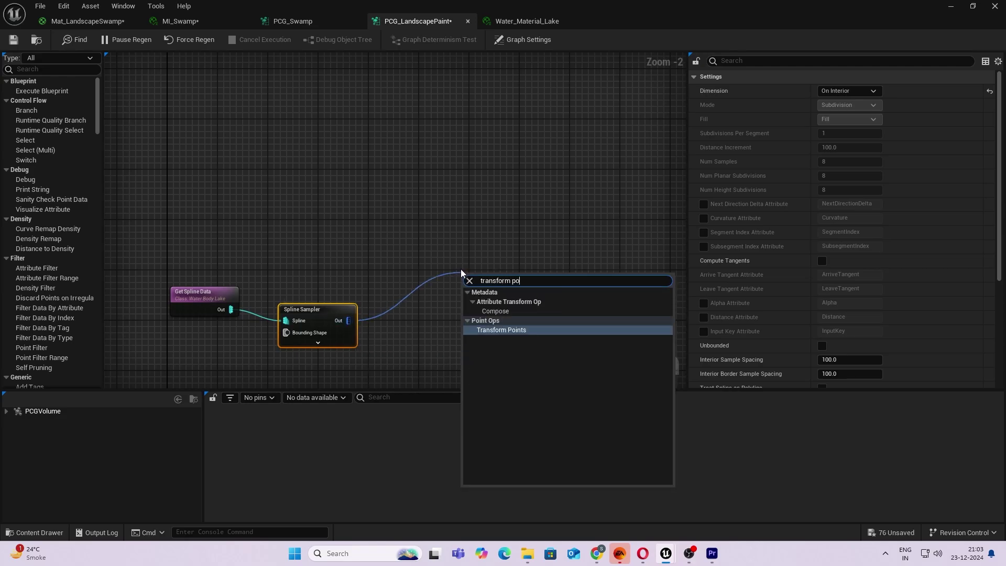
{"action": "key", "text": "Return"}
- Connect a Static Mesh Spawner to the Transform Points output and add two mesh entries to it
{"action": "left_click_drag", "start_coordinate": [502, 290], "coordinate": [566, 290]}
{"action": "type", "text": "stat"}
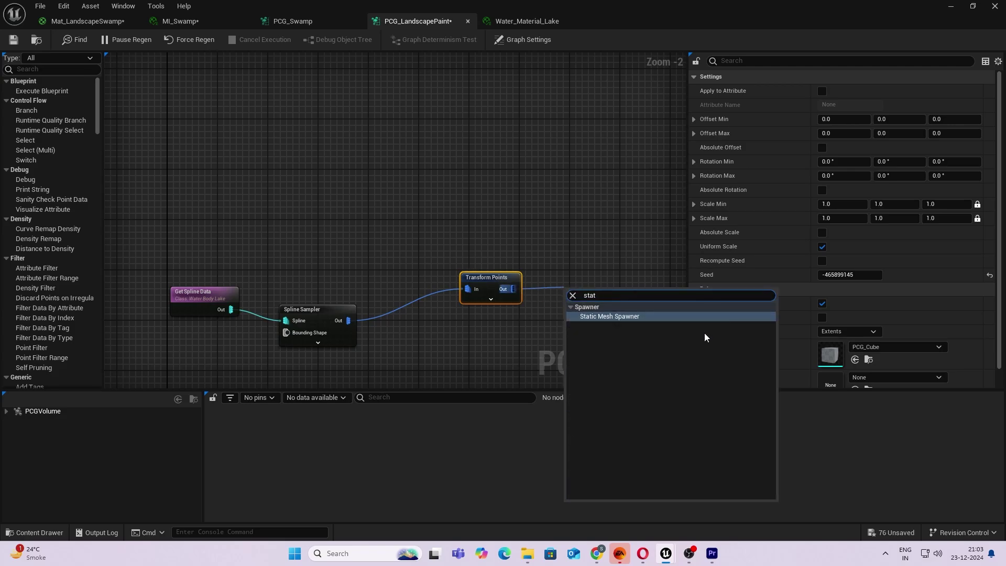
{"action": "left_click", "coordinate": [647, 318]}
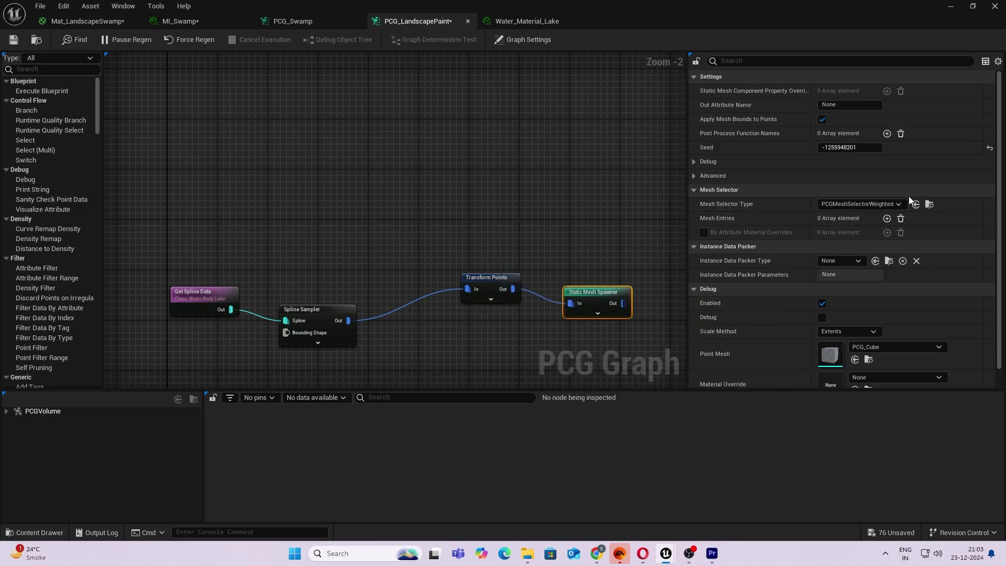
{"action": "left_click", "coordinate": [887, 218]}
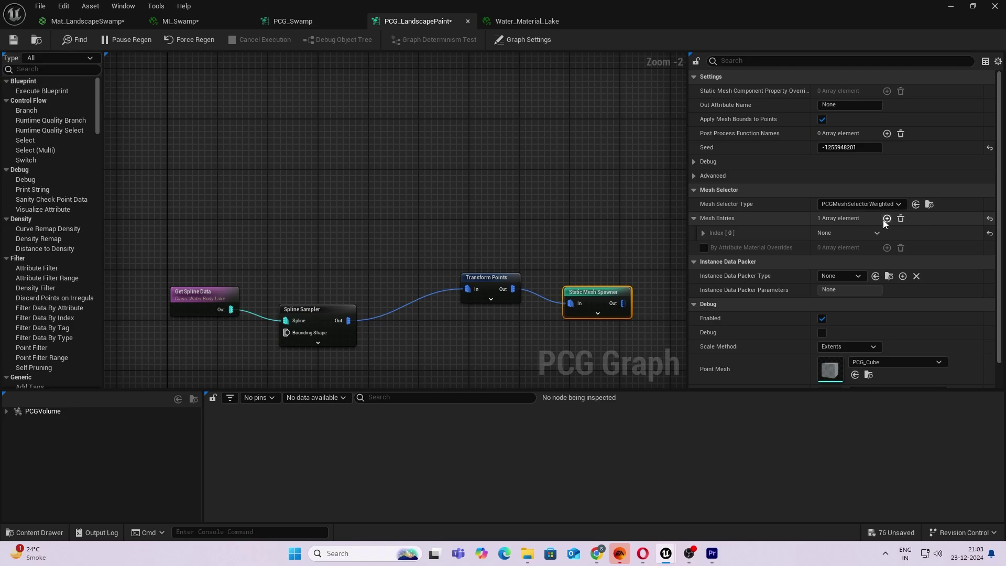
{"action": "left_click", "coordinate": [887, 219]}
- Assign S_Rembrandt_Water_Lily_uc2kajgia_Var2_lod0 from the project content as the static mesh of the spawner's first mesh entry
{"action": "left_click", "coordinate": [702, 233]}
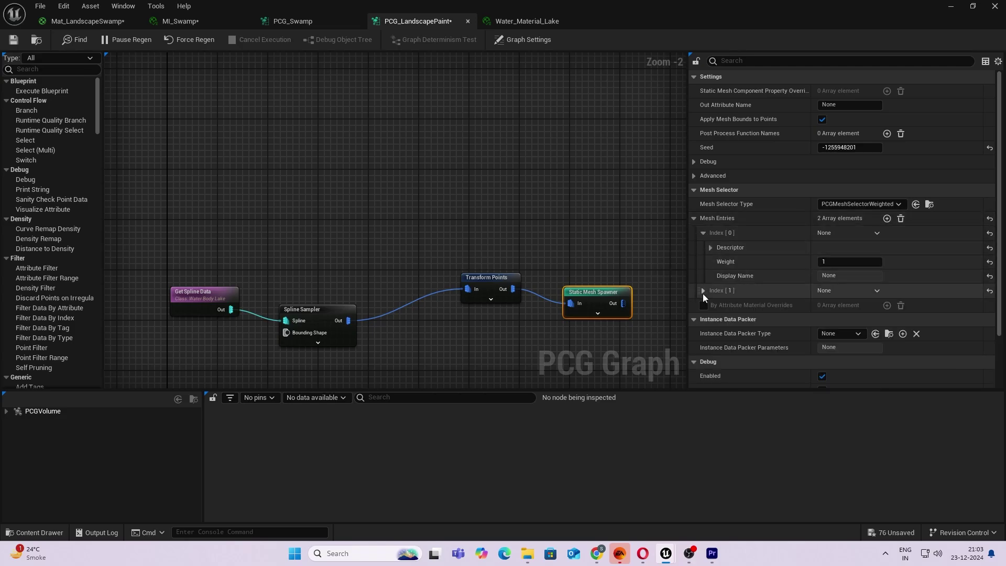
{"action": "left_click", "coordinate": [711, 247]}
{"action": "scroll", "coordinate": [728, 322], "scroll_direction": "down", "scroll_amount": 10}
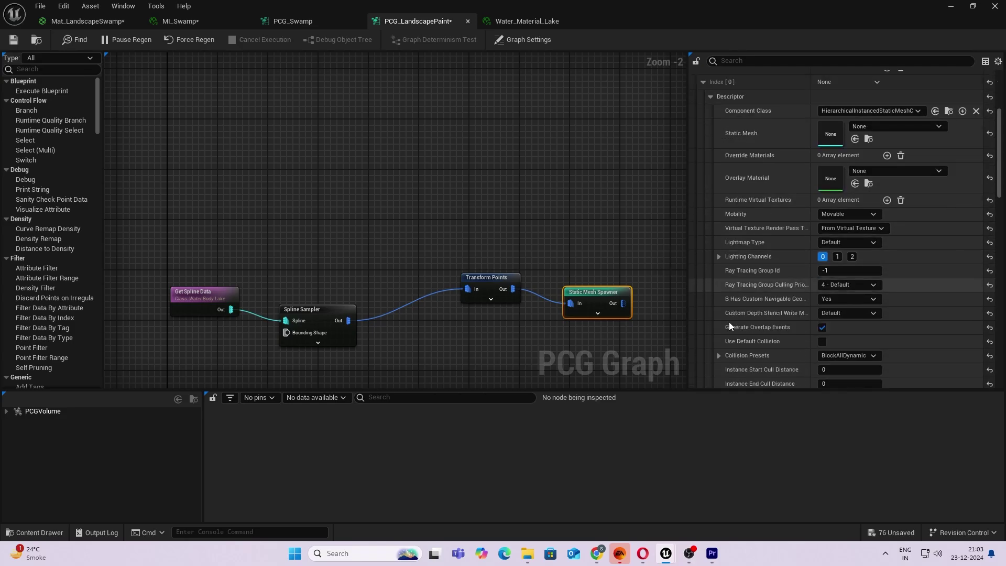
{"action": "scroll", "coordinate": [734, 317], "scroll_direction": "up", "scroll_amount": 8}
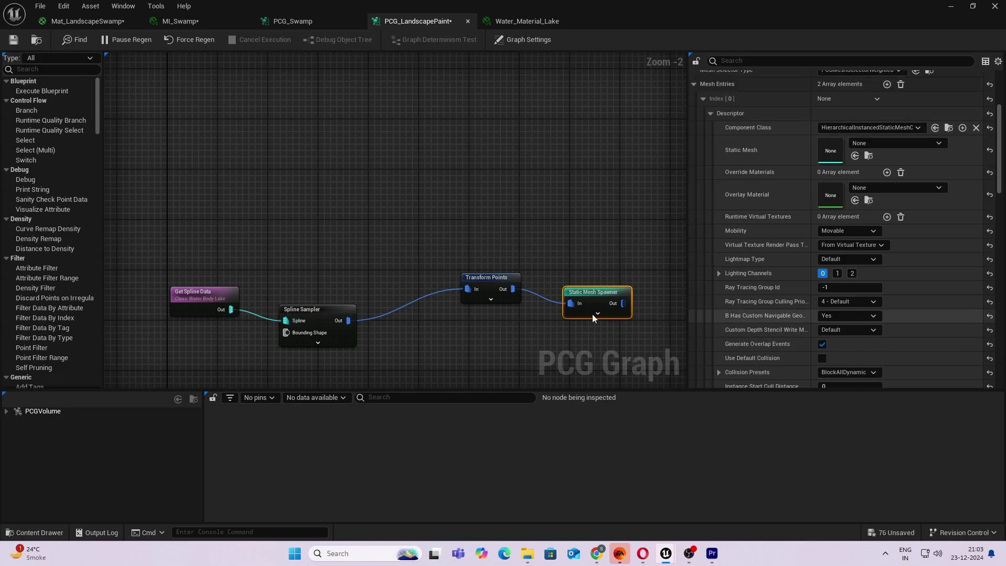
{"action": "left_click", "coordinate": [36, 533]}
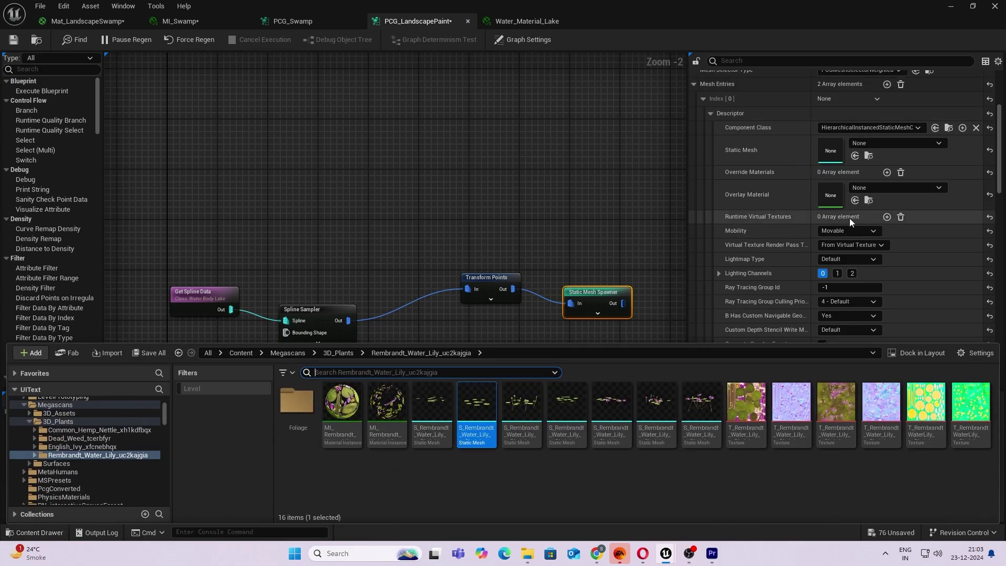
{"action": "left_click", "coordinate": [855, 155]}
{"action": "scroll", "coordinate": [868, 262], "scroll_direction": "down", "scroll_amount": 10}
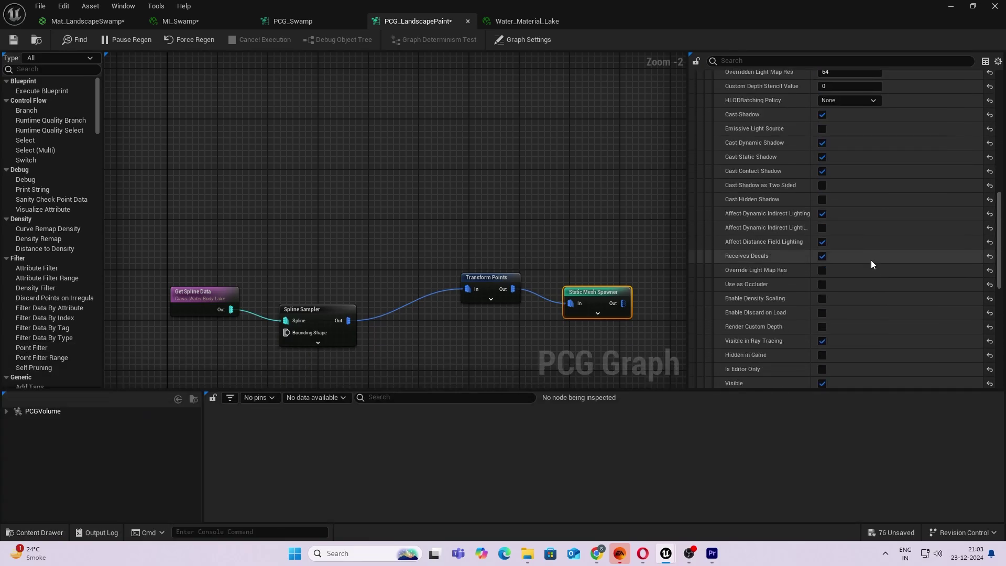
- Assign S_Rembrandt_Water_Lily_uc2kajgia_Var5_lod0 as the static mesh of the spawner's second mesh entry
{"action": "scroll", "coordinate": [870, 260], "scroll_direction": "down", "scroll_amount": 10}
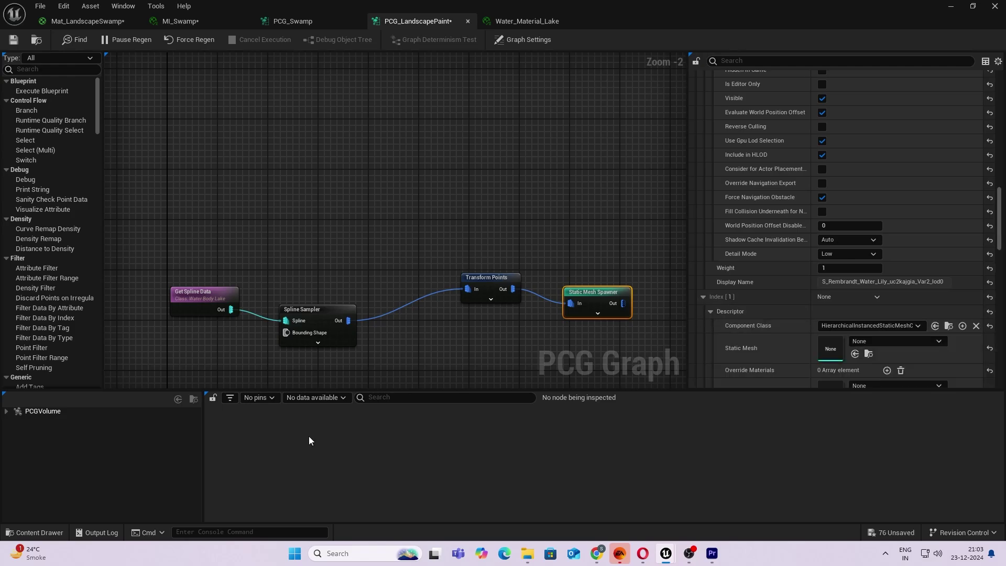
{"action": "left_click", "coordinate": [37, 536]}
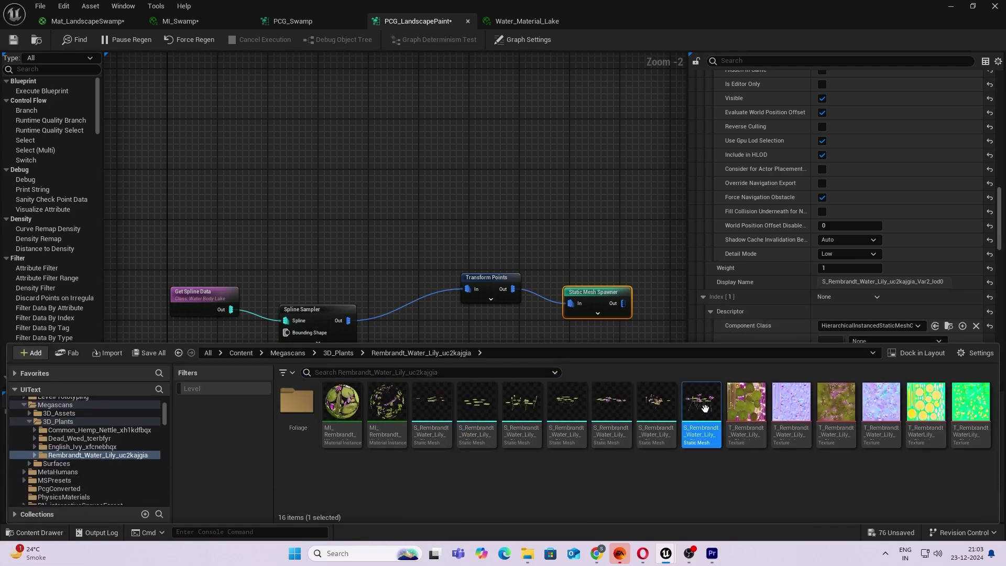
{"action": "scroll", "coordinate": [879, 278], "scroll_direction": "down", "scroll_amount": 4}
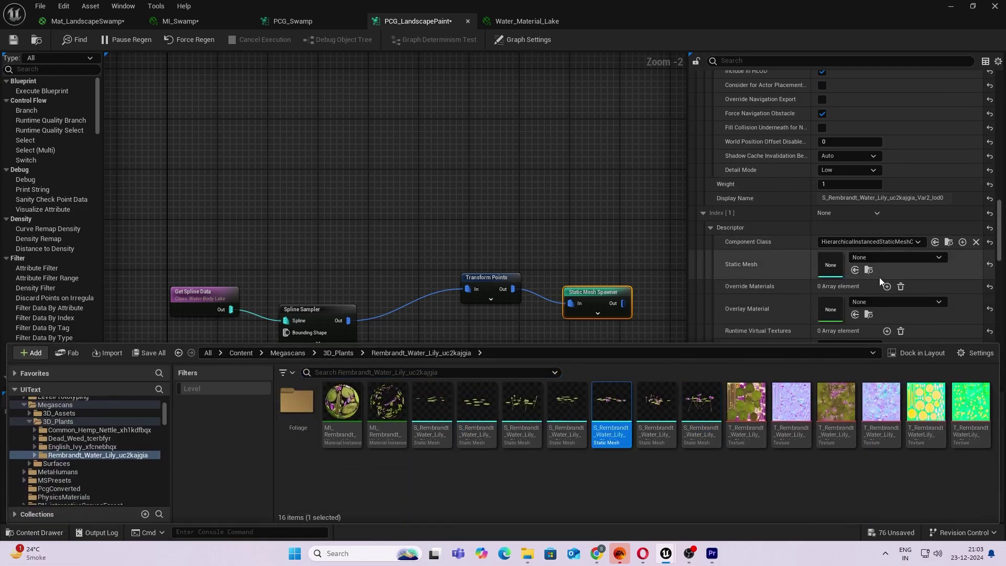
{"action": "left_click", "coordinate": [855, 269]}
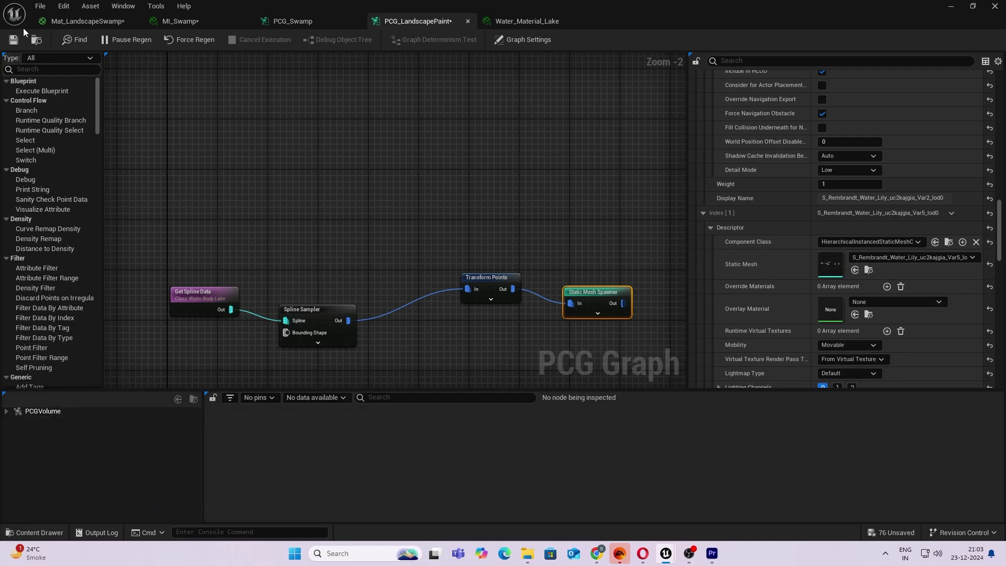
- Return to the level, inspect the lake and its shores, and show the details of the PCG volume
{"action": "left_click", "coordinate": [951, 6]}
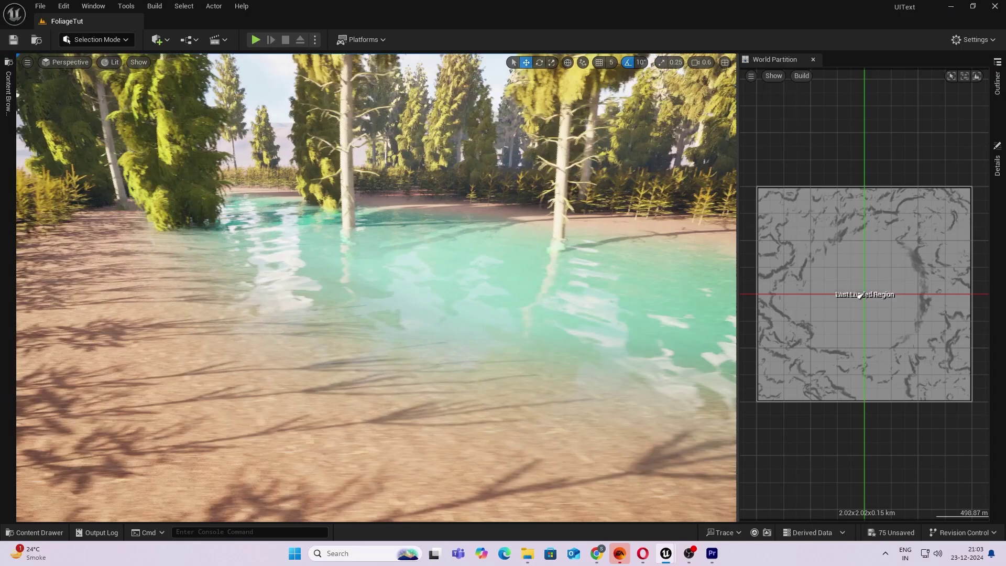
{"action": "key", "text": "w"}
{"action": "right_click_drag", "start_coordinate": [376, 288], "coordinate": [257, 257]}
{"action": "scroll", "coordinate": [376, 288], "scroll_direction": "up", "scroll_amount": 2}
{"action": "key", "text": "s"}
{"action": "key", "text": "w"}
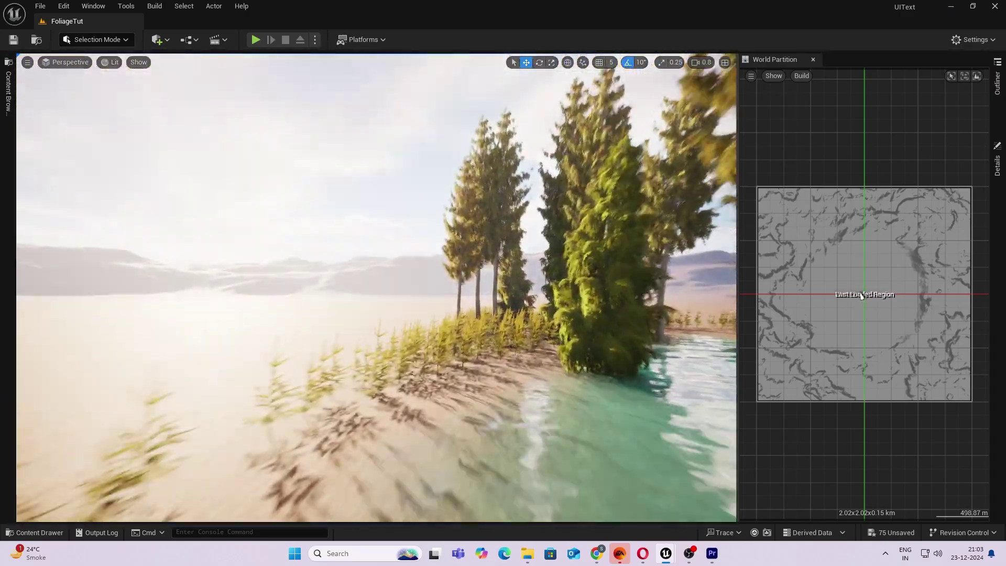
{"action": "key", "text": "w"}
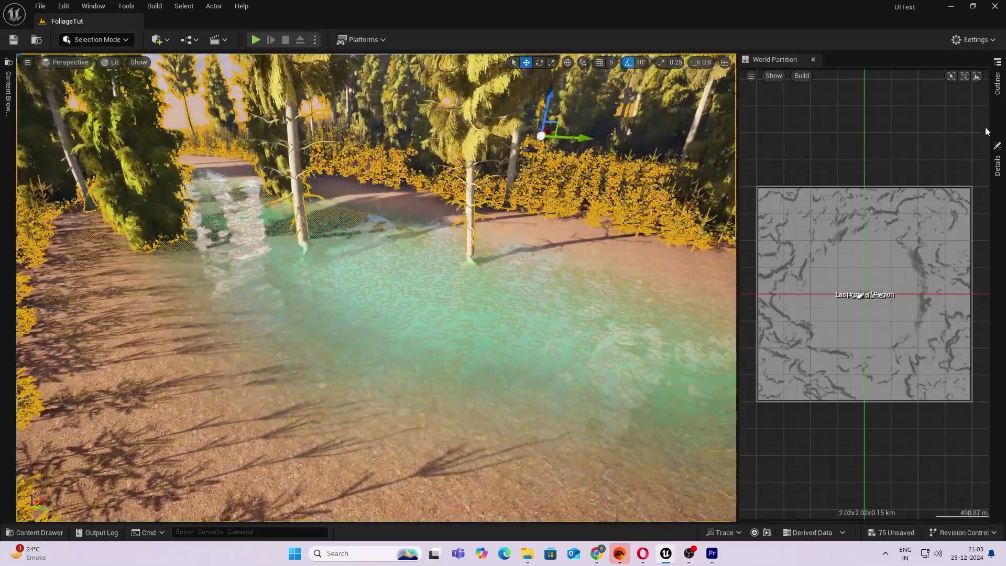
{"action": "left_click", "coordinate": [997, 162]}
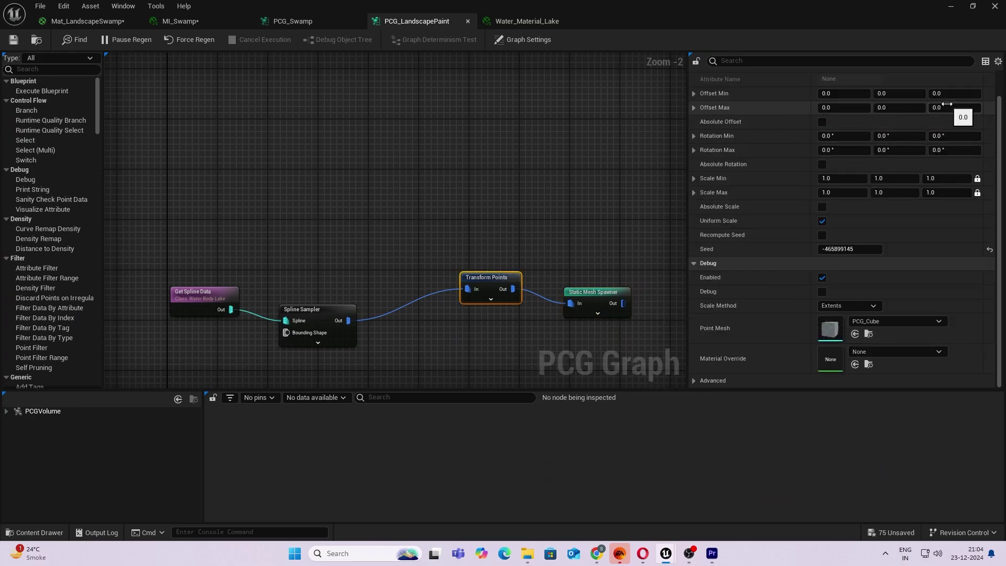
- Set the Z value of Transform Points' Offset Min and Offset Max to 150, and check the water lilies on the lake
{"action": "left_click", "coordinate": [947, 94]}
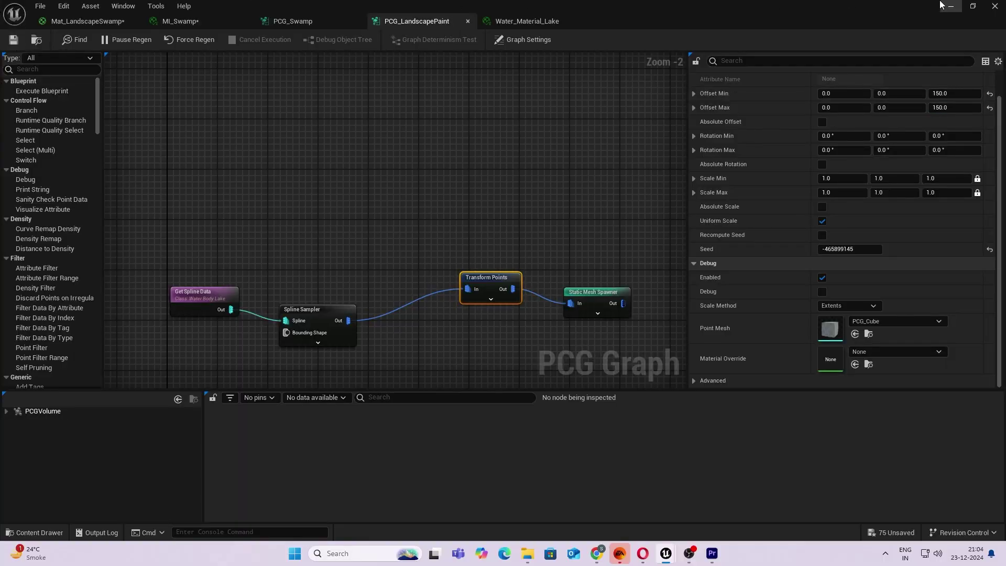
{"action": "left_click", "coordinate": [945, 6]}
{"action": "key", "text": "w"}
{"action": "right_click_drag", "start_coordinate": [542, 277], "coordinate": [424, 257]}
{"action": "scroll", "coordinate": [543, 277], "scroll_direction": "down", "scroll_amount": 1}
{"action": "key", "text": "w"}
{"action": "key", "text": "w"}
{"action": "right_click_drag", "start_coordinate": [376, 287], "coordinate": [375, 287]}
{"action": "right_click_drag", "start_coordinate": [543, 276], "coordinate": [544, 280]}
{"action": "key", "text": "alt+Tab"}
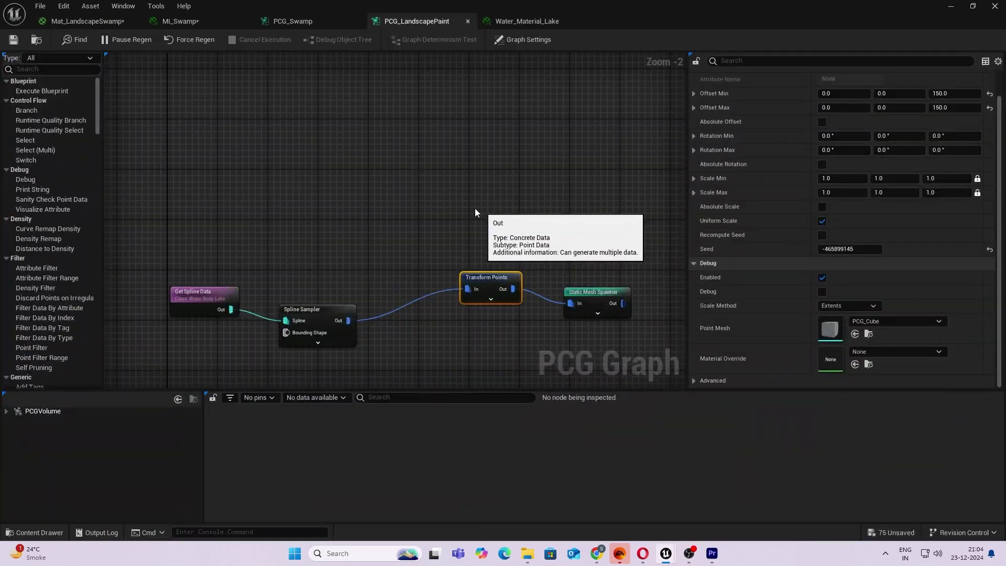
- Set the Spline Sampler's Interior Orientation to Follow Curvature and shrink the graph window so the lake is visible behind it
{"action": "left_click", "coordinate": [332, 341]}
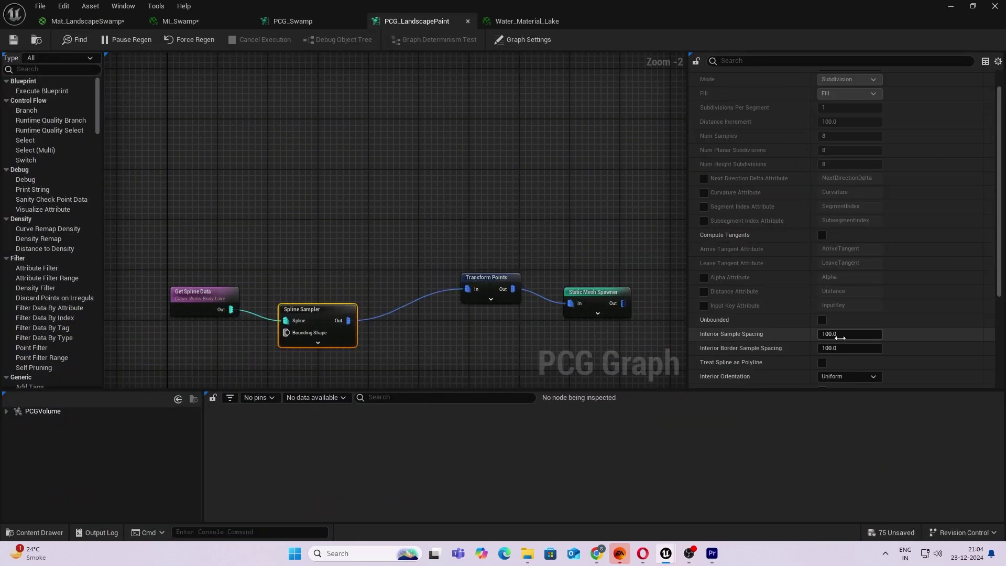
{"action": "scroll", "coordinate": [766, 340], "scroll_direction": "down", "scroll_amount": 3}
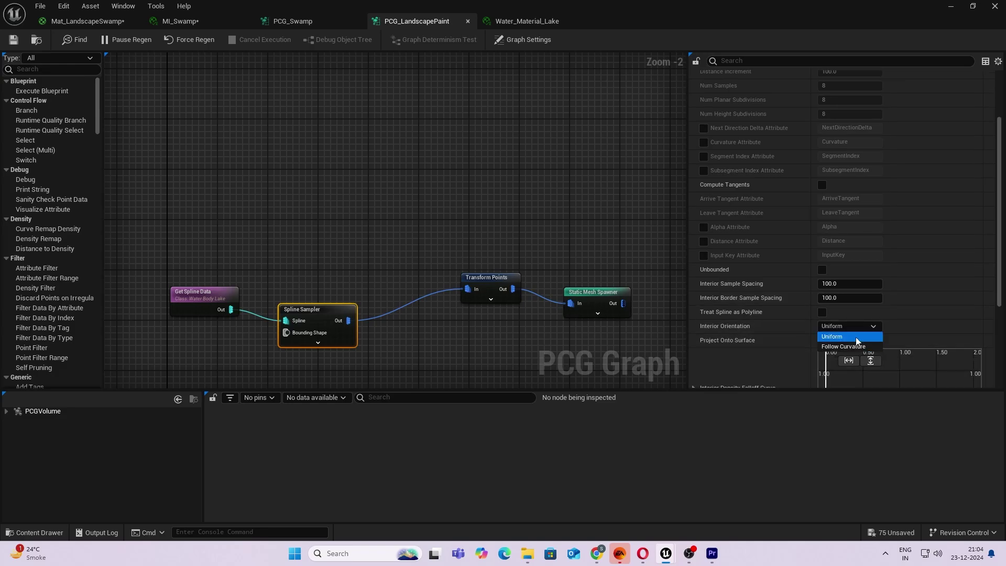
{"action": "double_click", "coordinate": [637, 16]}
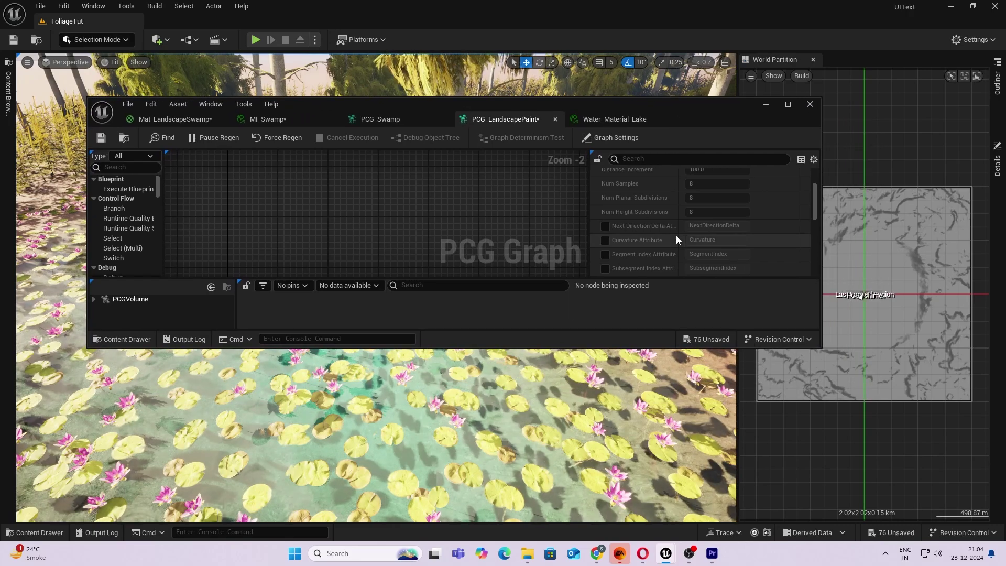
- Try an Interior Sample Spacing of 350 on the Spline Sampler
{"action": "scroll", "coordinate": [676, 238], "scroll_direction": "down", "scroll_amount": 5}
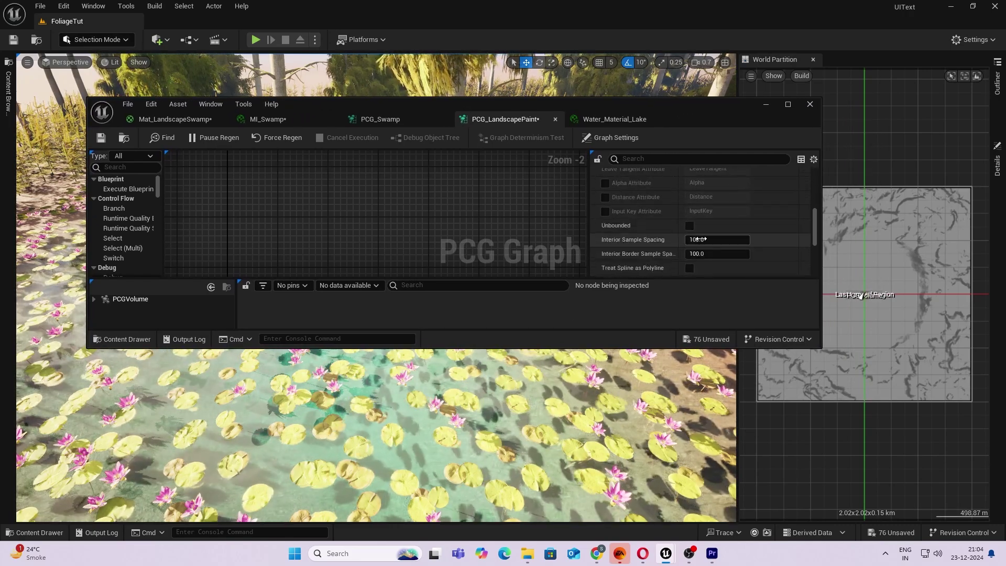
{"action": "left_click", "coordinate": [698, 239]}
{"action": "type", "text": "3"}
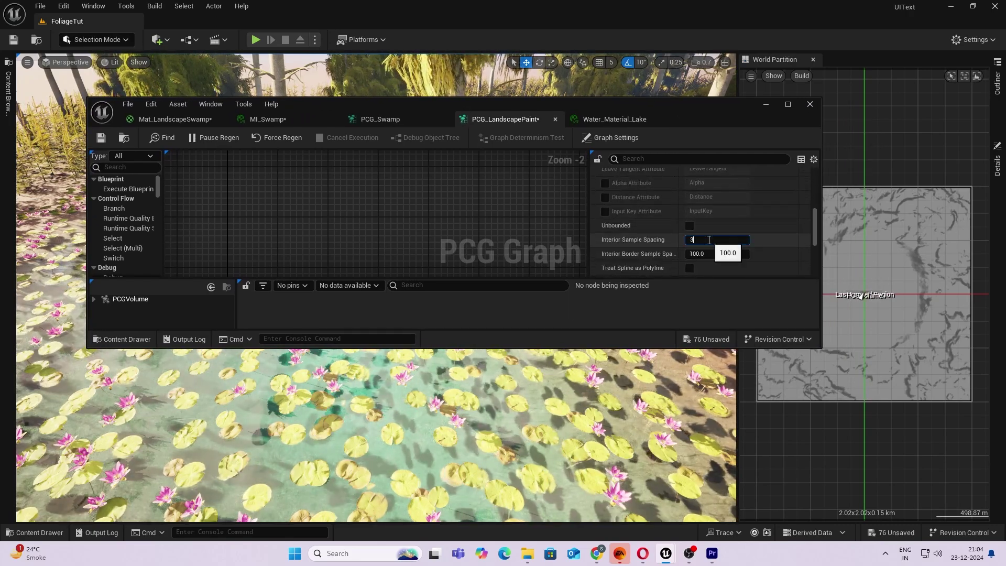
{"action": "type", "text": "50"}
{"action": "key", "text": "Return"}
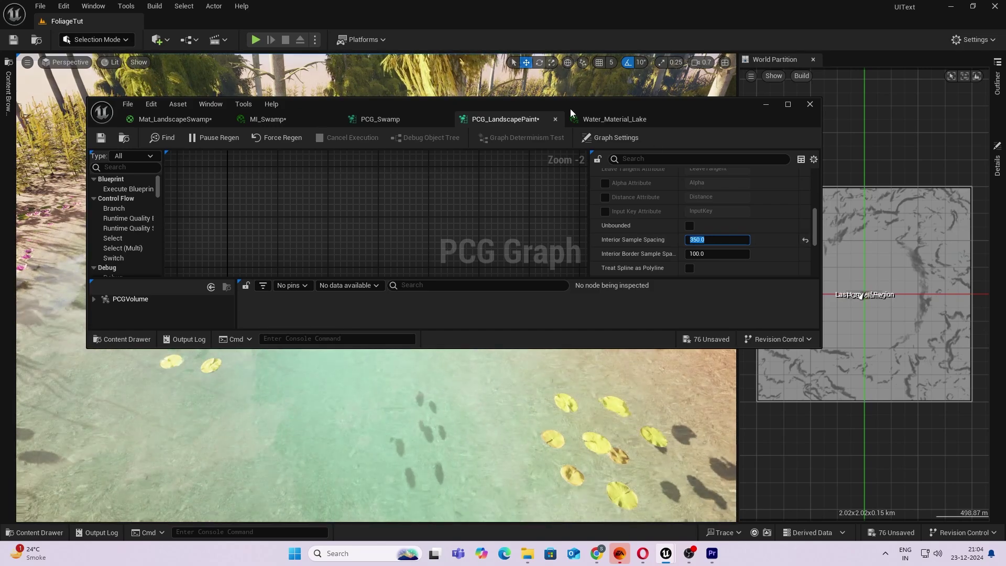
- Set the Spline Sampler's Interior Sample Spacing to 200 and bring the graph window back to full size
{"action": "left_click_drag", "start_coordinate": [570, 108], "coordinate": [483, 178]}
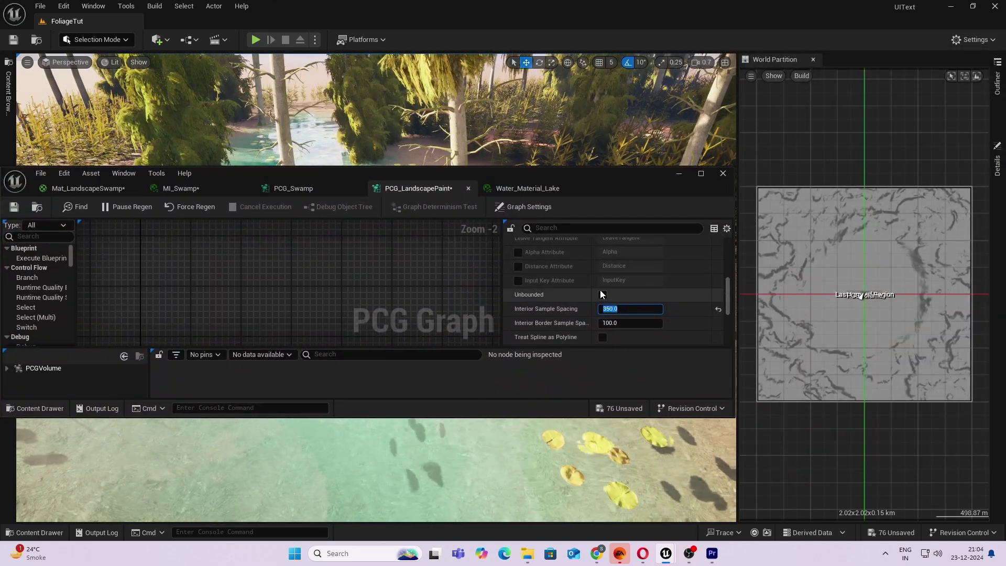
{"action": "type", "text": "200"}
{"action": "key", "text": "Return"}
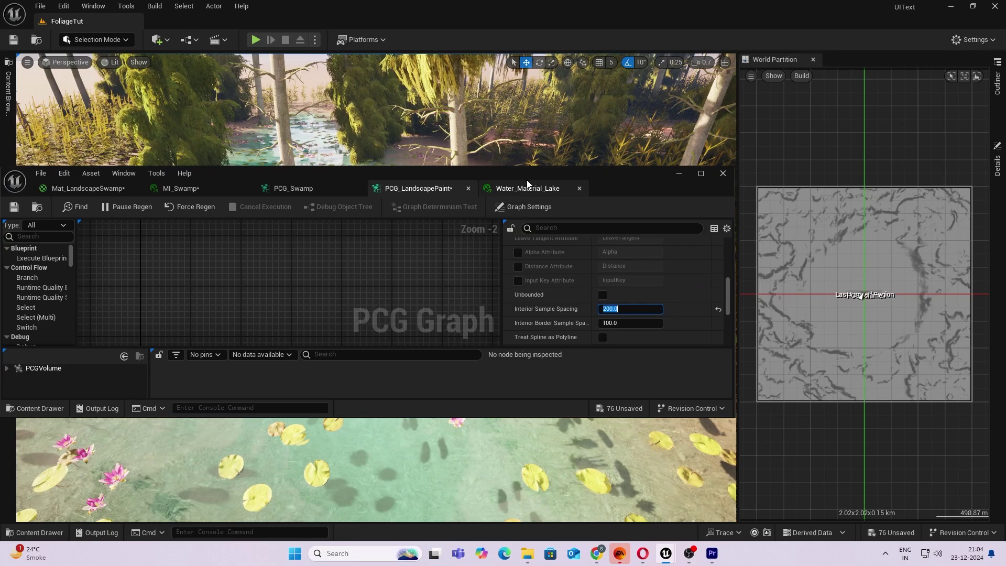
{"action": "left_click_drag", "start_coordinate": [527, 184], "coordinate": [422, 222]}
{"action": "left_click", "coordinate": [581, 218]}
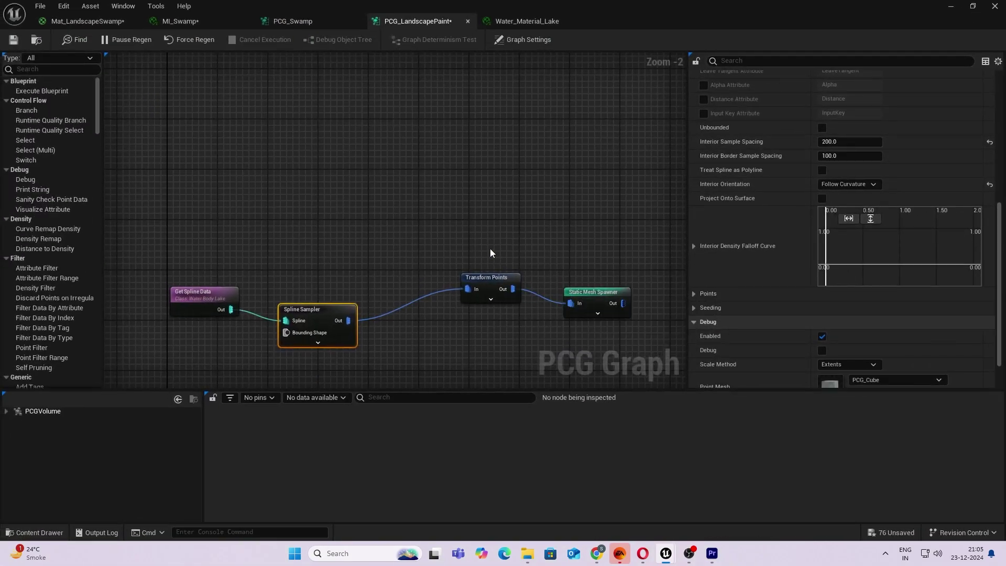
- Set Transform Points' Offset Min to X -500, Y -250 and Offset Max to X 500, Y 250, and check the scattered lilies in the level
{"action": "left_click", "coordinate": [487, 299]}
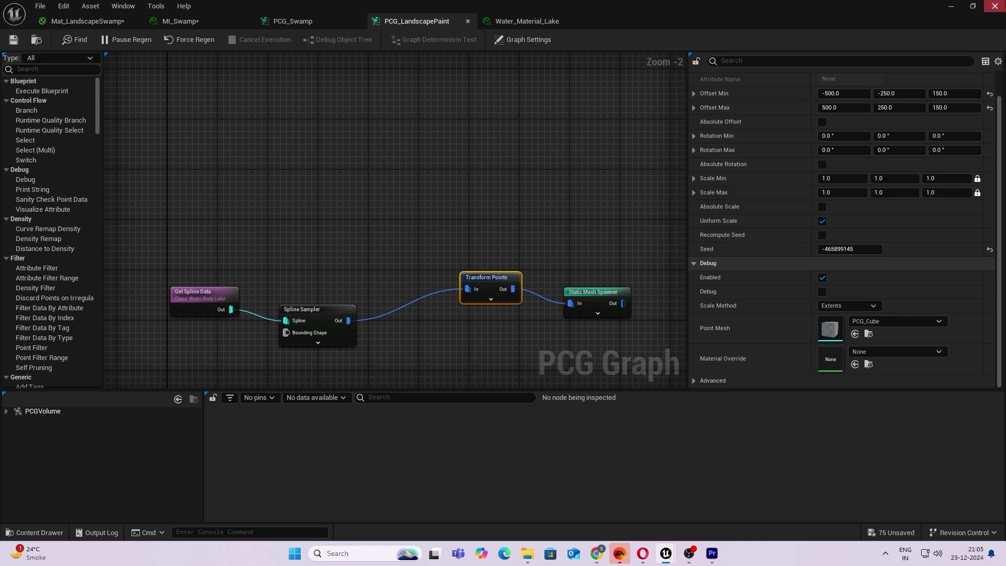
{"action": "left_click", "coordinate": [947, 12]}
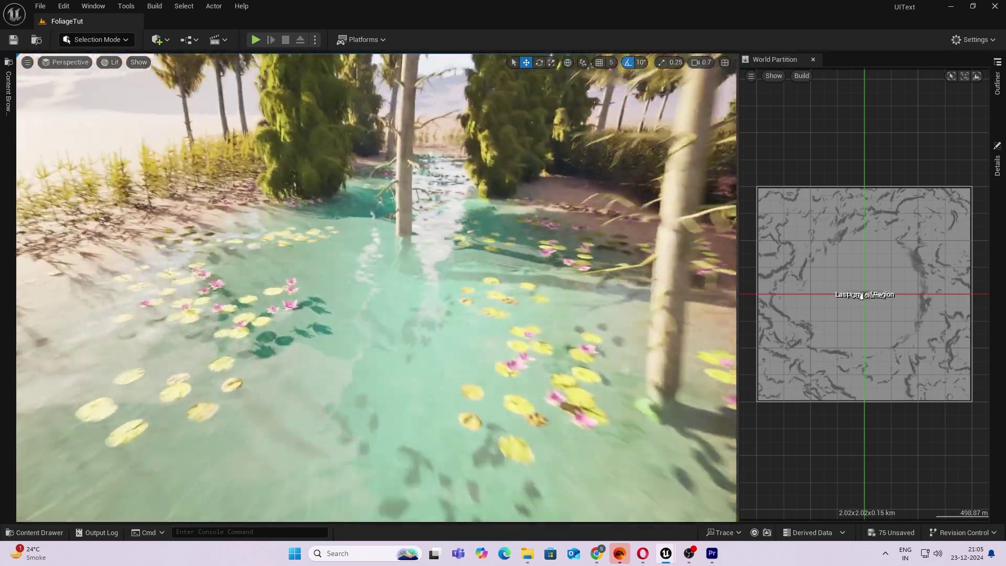
{"action": "key", "text": "w"}
{"action": "right_click_drag", "start_coordinate": [376, 287], "coordinate": [456, 292]}
{"action": "key", "text": "s"}
{"action": "key", "text": "w"}
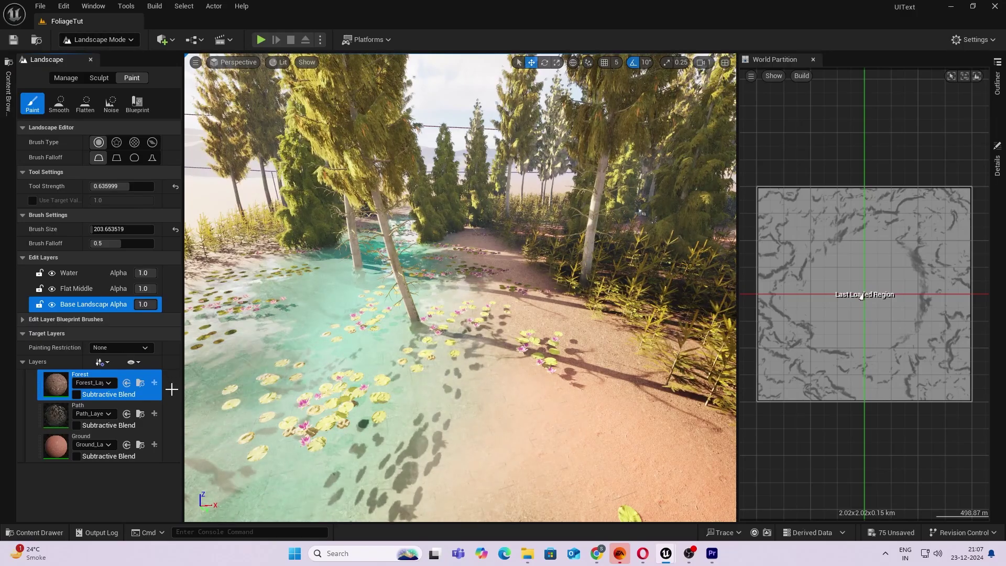
- Paint the Path layer on the landscape along the lake shore and into the nearby undergrowth
{"action": "left_click", "coordinate": [65, 413]}
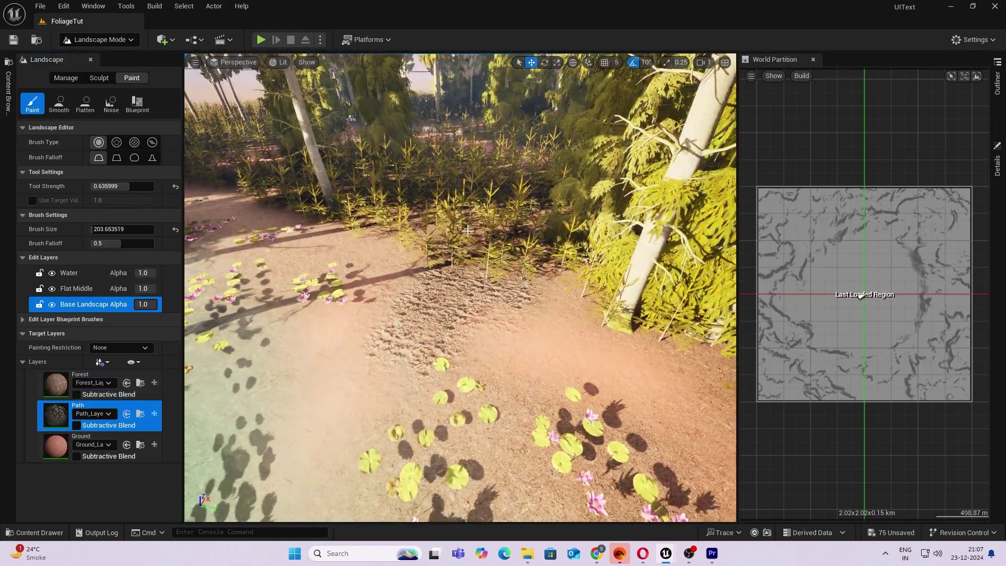
{"action": "mouse_move", "coordinate": [460, 294]}
{"action": "right_mouse_down"}
{"action": "mouse_move", "coordinate": [457, 246]}
{"action": "mouse_move", "coordinate": [481, 251]}
{"action": "right_mouse_up"}
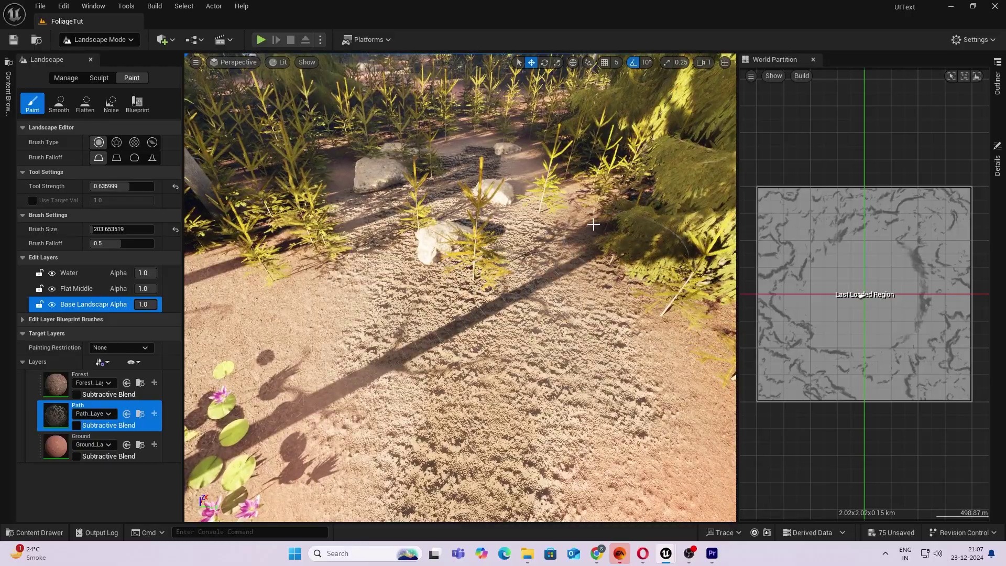
{"action": "right_click_drag", "start_coordinate": [331, 215], "coordinate": [244, 196]}
{"action": "mouse_move", "coordinate": [398, 348]}
{"action": "right_mouse_down"}
{"action": "mouse_move", "coordinate": [406, 314]}
{"action": "mouse_move", "coordinate": [435, 322]}
{"action": "mouse_move", "coordinate": [398, 349]}
{"action": "right_mouse_up"}
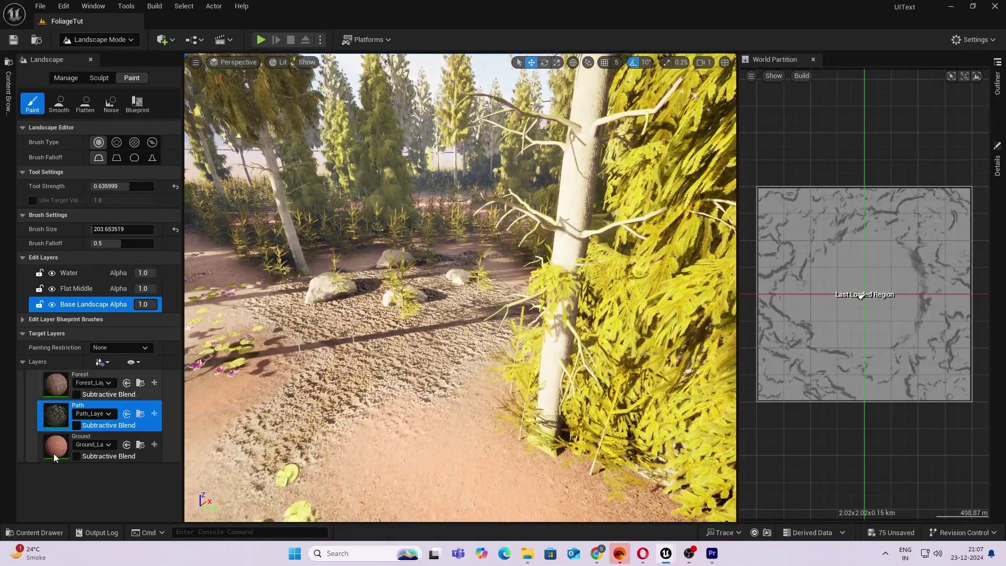
- Paint the Ground layer over the rough path patch between the large tree, the rocks and the lake shore
{"action": "left_click", "coordinate": [53, 453]}
{"action": "mouse_move", "coordinate": [297, 286]}
{"action": "left_mouse_down"}
{"action": "mouse_move", "coordinate": [420, 278]}
{"action": "mouse_move", "coordinate": [462, 325]}
{"action": "mouse_move", "coordinate": [419, 361]}
{"action": "mouse_move", "coordinate": [354, 330]}
{"action": "mouse_move", "coordinate": [340, 398]}
{"action": "mouse_move", "coordinate": [351, 451]}
{"action": "left_mouse_up"}
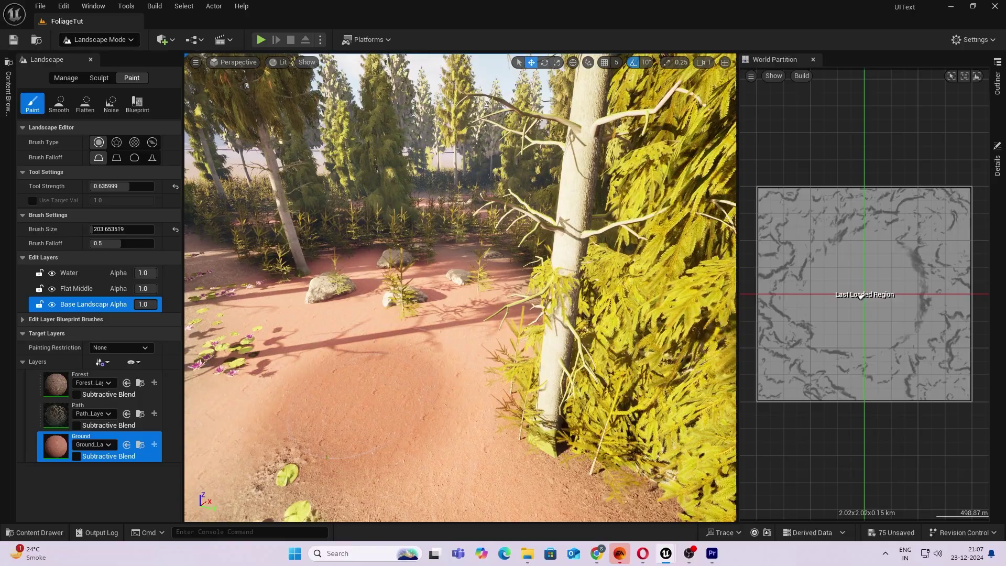
{"action": "mouse_move", "coordinate": [351, 451]}
{"action": "right_mouse_down"}
{"action": "mouse_move", "coordinate": [314, 414]}
{"action": "mouse_move", "coordinate": [235, 474]}
{"action": "mouse_move", "coordinate": [257, 445]}
{"action": "mouse_move", "coordinate": [259, 413]}
{"action": "mouse_move", "coordinate": [199, 398]}
{"action": "right_mouse_up"}
{"action": "right_click_drag", "start_coordinate": [332, 311], "coordinate": [330, 307]}
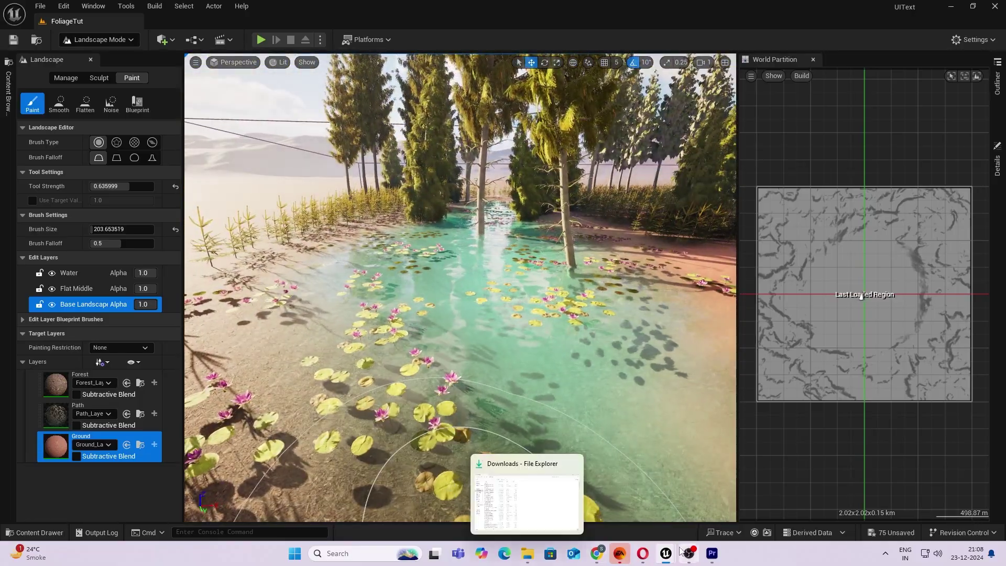
- Switch to the PCG_LandscapePaint graph, set the Spline Sampler's Interior Sample Spacing to about 196.81, and return to the level
{"action": "mouse_move", "coordinate": [666, 556]}
{"action": "left_click", "coordinate": [807, 495]}
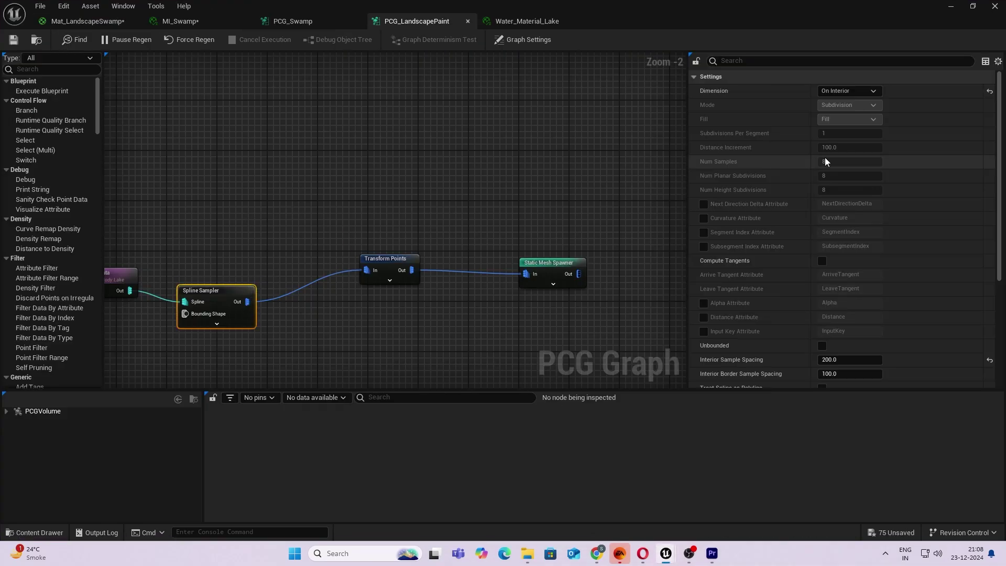
{"action": "scroll", "coordinate": [838, 287], "scroll_direction": "down", "scroll_amount": 5}
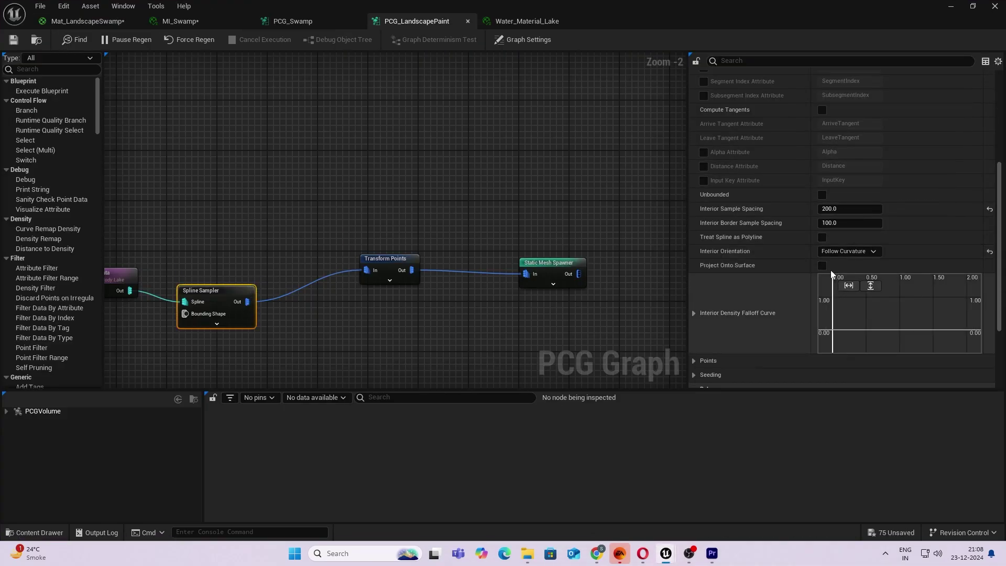
{"action": "scroll", "coordinate": [839, 283], "scroll_direction": "down", "scroll_amount": 2}
{"action": "scroll", "coordinate": [821, 236], "scroll_direction": "down", "scroll_amount": 1}
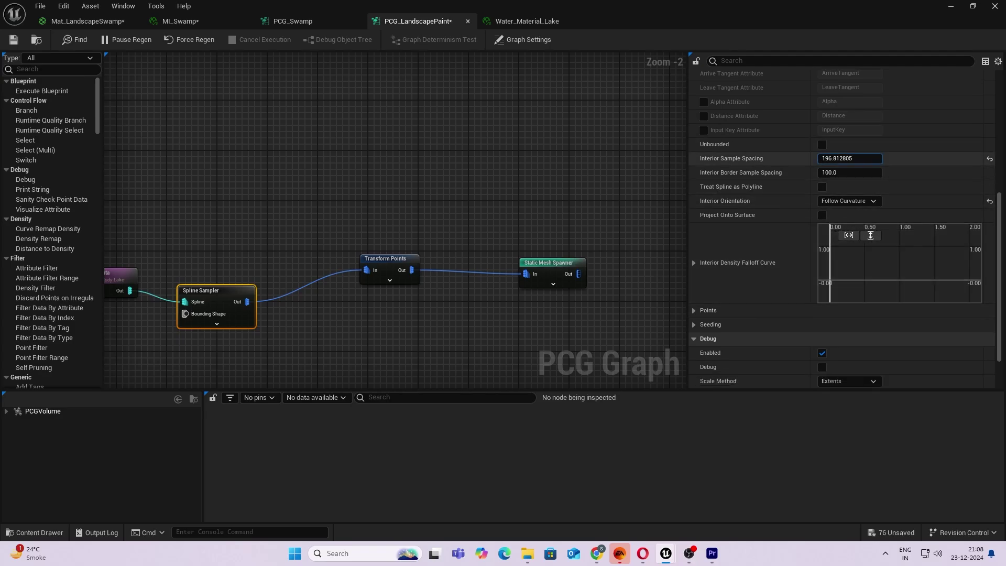
{"action": "left_click", "coordinate": [951, 5]}
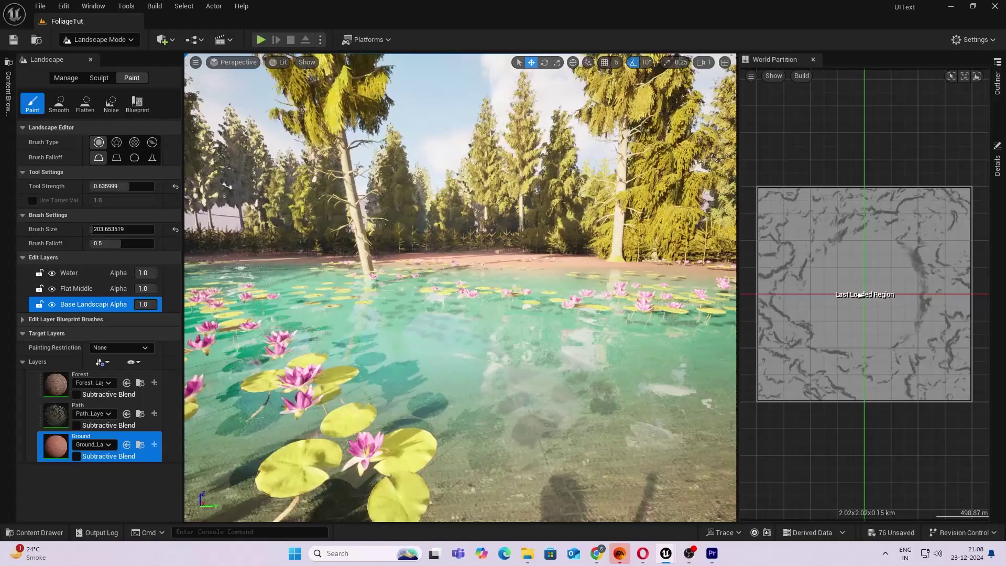
- Paint the Path layer along the open bank of the lake, between the water lilies and the young trees
{"action": "mouse_move", "coordinate": [460, 287]}
{"action": "right_mouse_down"}
{"action": "mouse_move", "coordinate": [299, 261]}
{"action": "mouse_move", "coordinate": [356, 260]}
{"action": "mouse_move", "coordinate": [419, 335]}
{"action": "right_mouse_up"}
{"action": "key", "text": "w"}
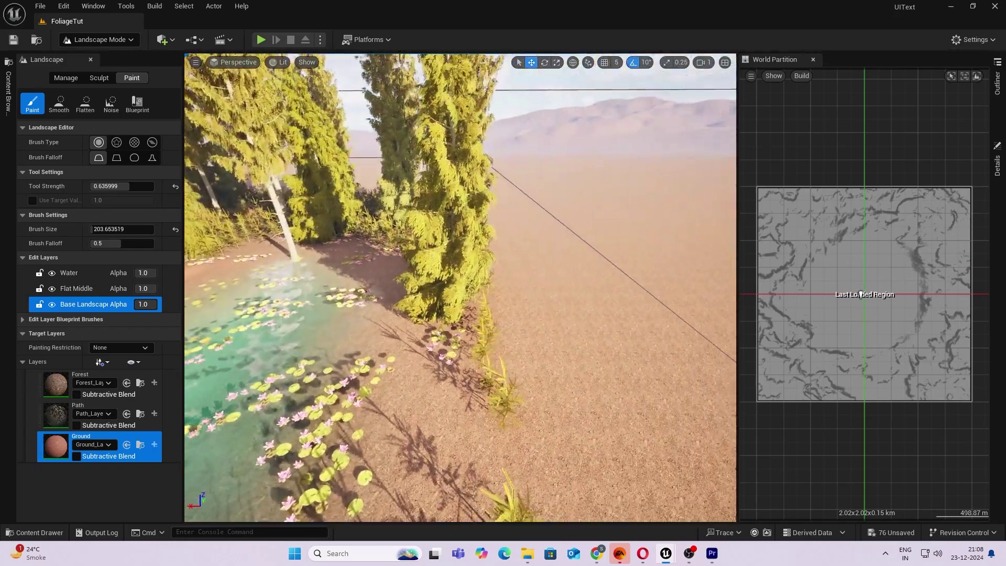
{"action": "left_click", "coordinate": [61, 416]}
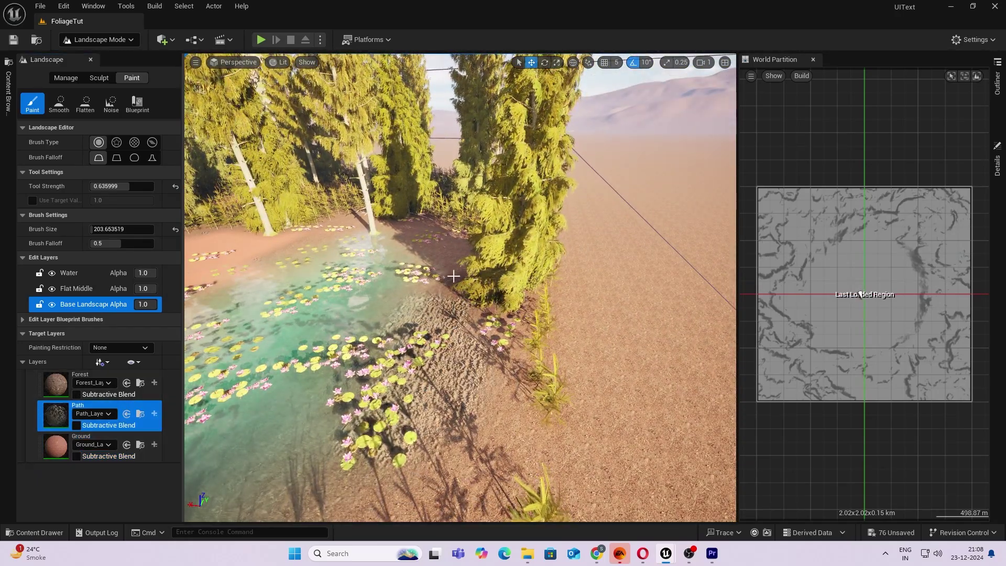
{"action": "key", "text": "w"}
{"action": "right_click_drag", "start_coordinate": [391, 252], "coordinate": [488, 247]}
{"action": "mouse_move", "coordinate": [390, 251]}
{"action": "left_mouse_down"}
{"action": "mouse_move", "coordinate": [270, 271]}
{"action": "mouse_move", "coordinate": [262, 320]}
{"action": "left_mouse_up"}
{"action": "key", "text": "a"}
{"action": "mouse_move", "coordinate": [262, 320]}
{"action": "right_mouse_down"}
{"action": "mouse_move", "coordinate": [419, 335]}
{"action": "mouse_move", "coordinate": [414, 324]}
{"action": "right_mouse_up"}
{"action": "mouse_move", "coordinate": [398, 252]}
{"action": "left_mouse_down"}
{"action": "mouse_move", "coordinate": [385, 267]}
{"action": "mouse_move", "coordinate": [419, 298]}
{"action": "mouse_move", "coordinate": [395, 346]}
{"action": "left_mouse_up"}
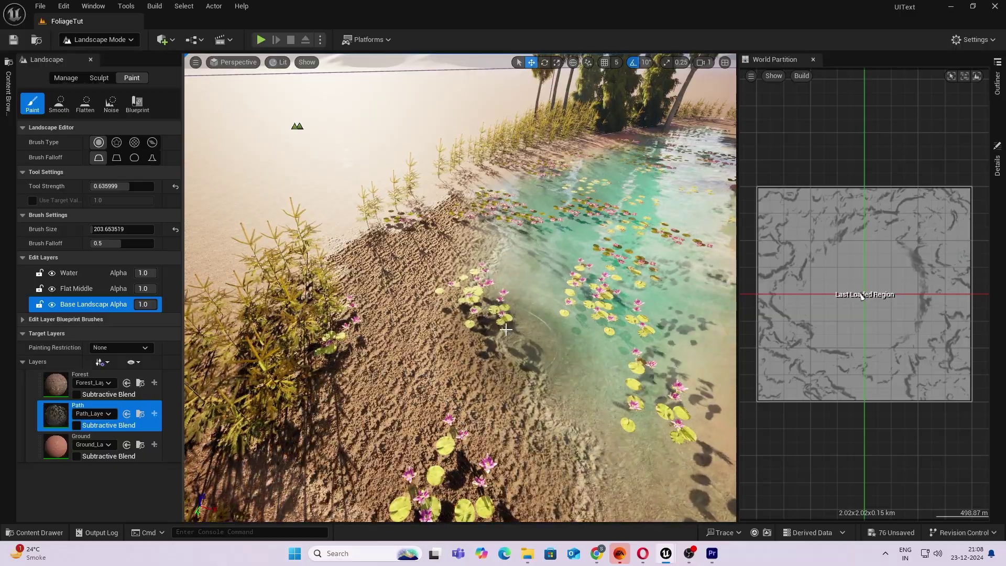
{"action": "right_click_drag", "start_coordinate": [425, 255], "coordinate": [425, 254]}
- Paint the Forest layer over the shore at the lake's edge and around the lily clusters on the red ground
{"action": "left_click", "coordinate": [65, 380]}
{"action": "right_click_drag", "start_coordinate": [508, 277], "coordinate": [507, 277]}
{"action": "left_click_drag", "start_coordinate": [508, 278], "coordinate": [345, 432]}
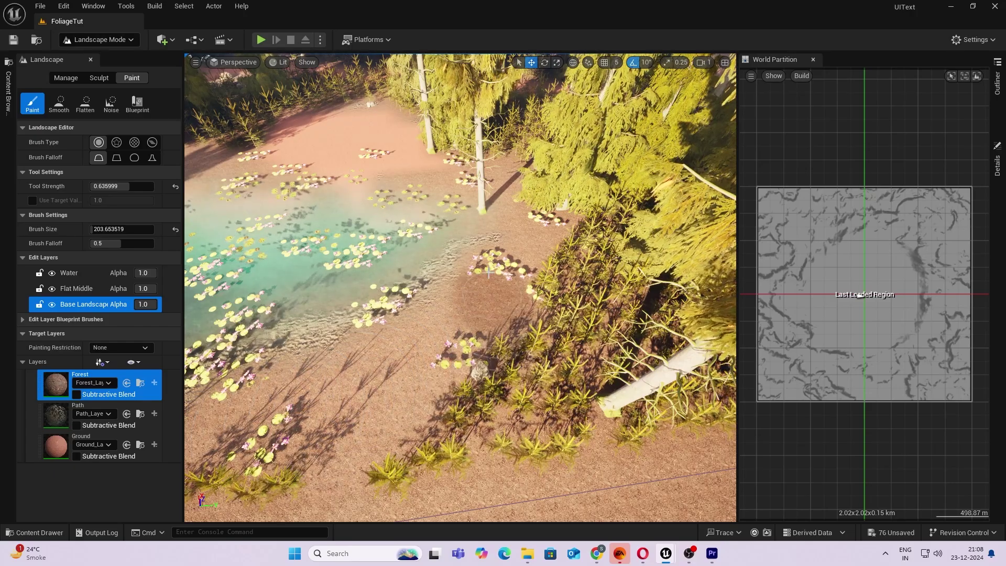
{"action": "right_click_drag", "start_coordinate": [448, 363], "coordinate": [448, 363]}
{"action": "left_click_drag", "start_coordinate": [515, 228], "coordinate": [433, 167]}
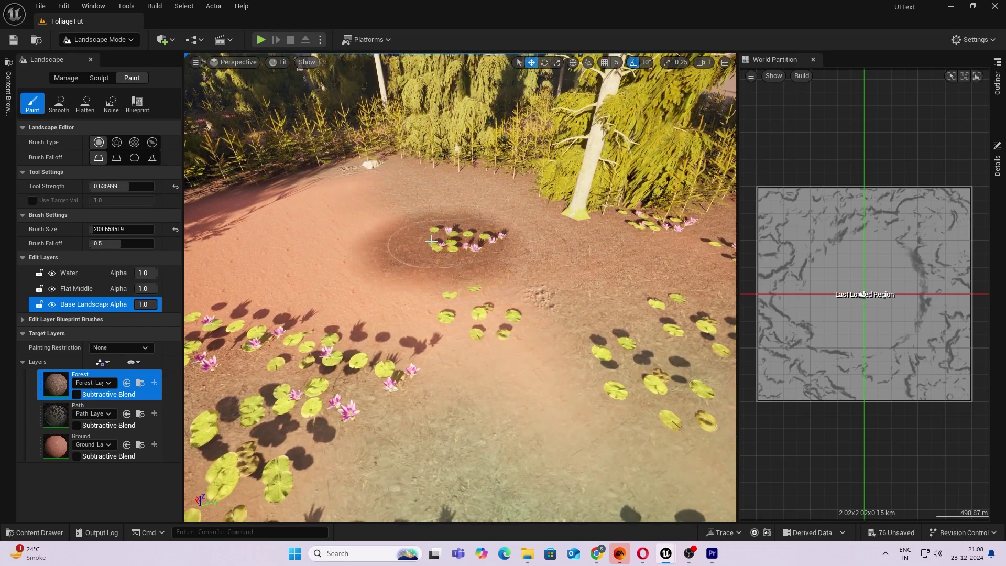
- Lower the viewport camera speed to 0.5, switch the editor to Selection mode, and look across the finished lake
{"action": "right_click_drag", "start_coordinate": [609, 308], "coordinate": [608, 308]}
{"action": "scroll", "coordinate": [608, 309], "scroll_direction": "down", "scroll_amount": 1}
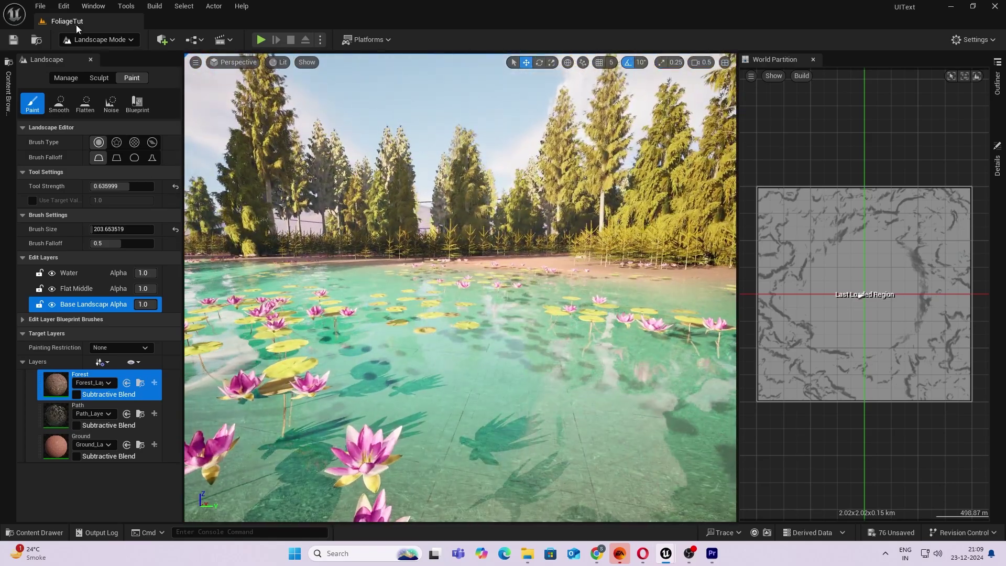
{"action": "left_click", "coordinate": [97, 39]}
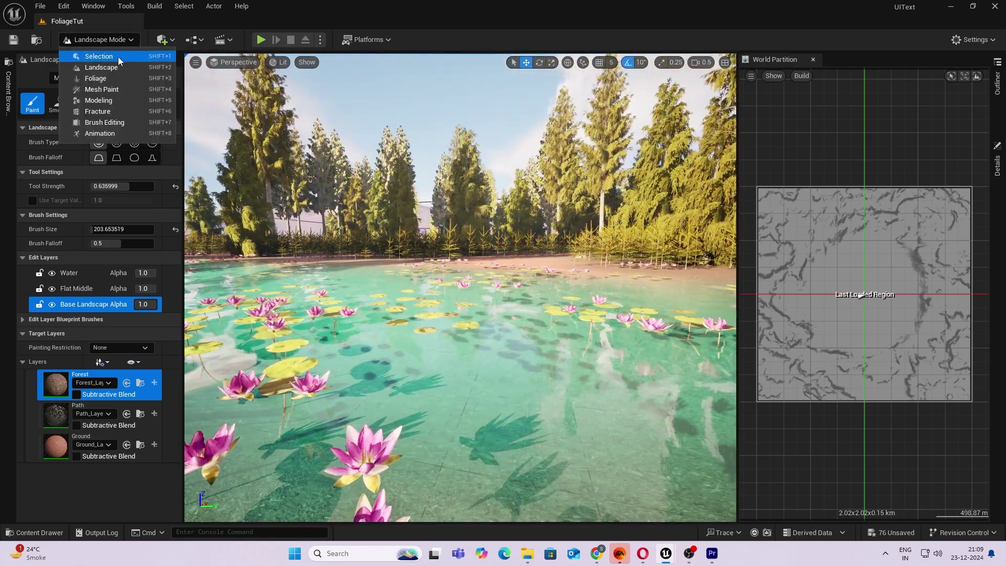
{"action": "left_click", "coordinate": [100, 50]}
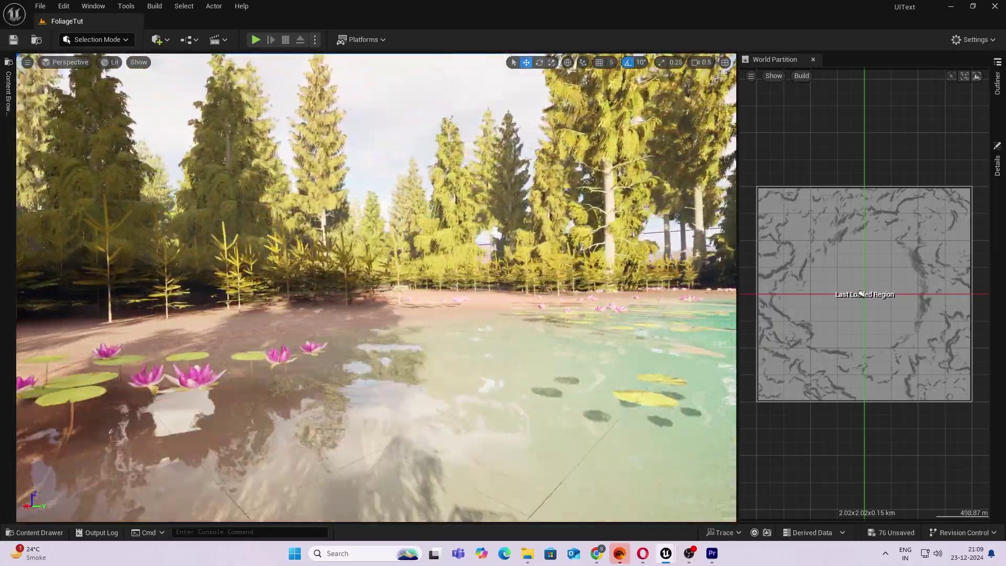
{"action": "right_click_drag", "start_coordinate": [376, 288], "coordinate": [319, 288]}
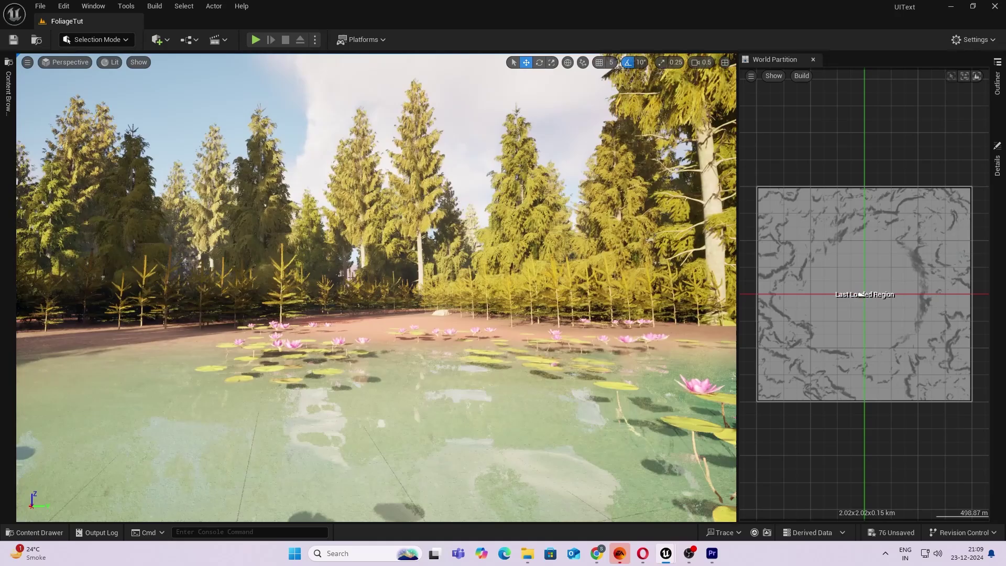